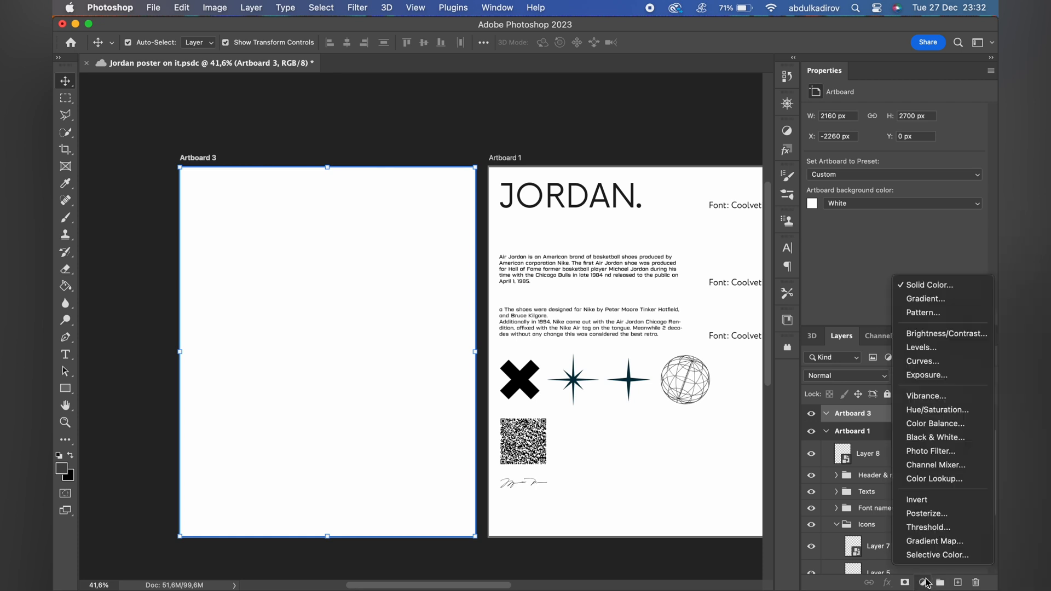
Add a white Solid Color fill layer to Artboard 3 and create a blank layer above it.
click(903, 280)
drag(694, 386, 625, 328)
click(953, 352)
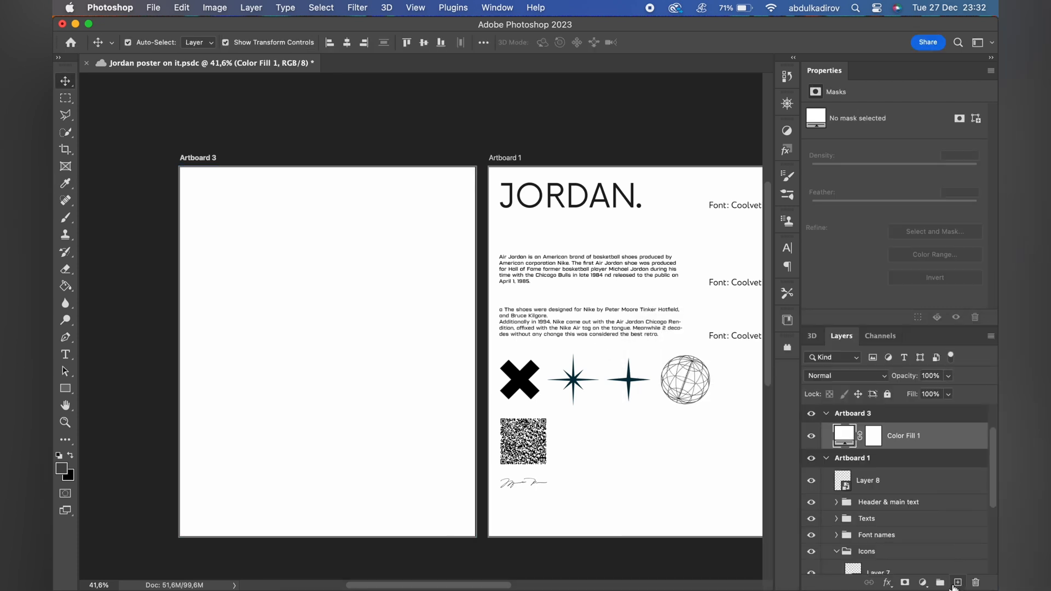
click(957, 583)
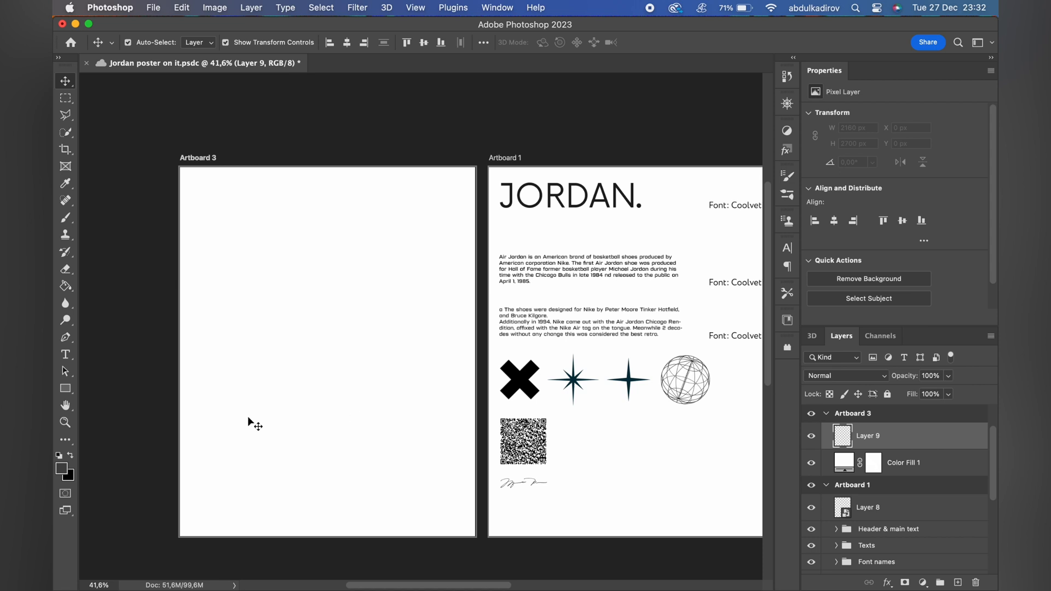
Paint thick black wavy brush strokes running diagonally across Artboard 3 on the blank layer.
key(b)
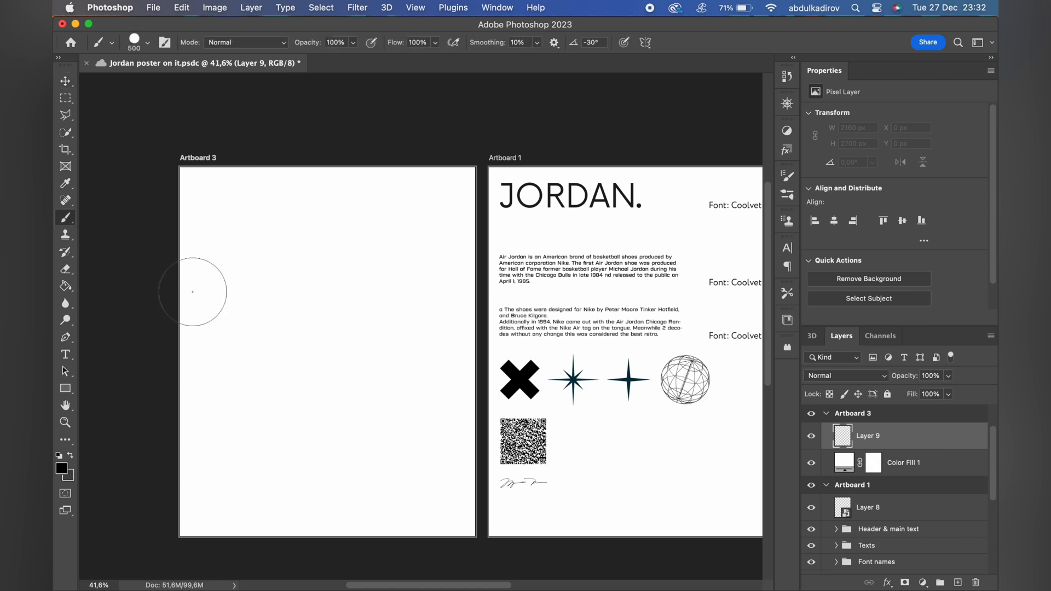
mouse_move(181, 320)
mouse_down()
mouse_move(241, 348)
mouse_move(398, 527)
mouse_up()
drag(306, 182, 628, 529)
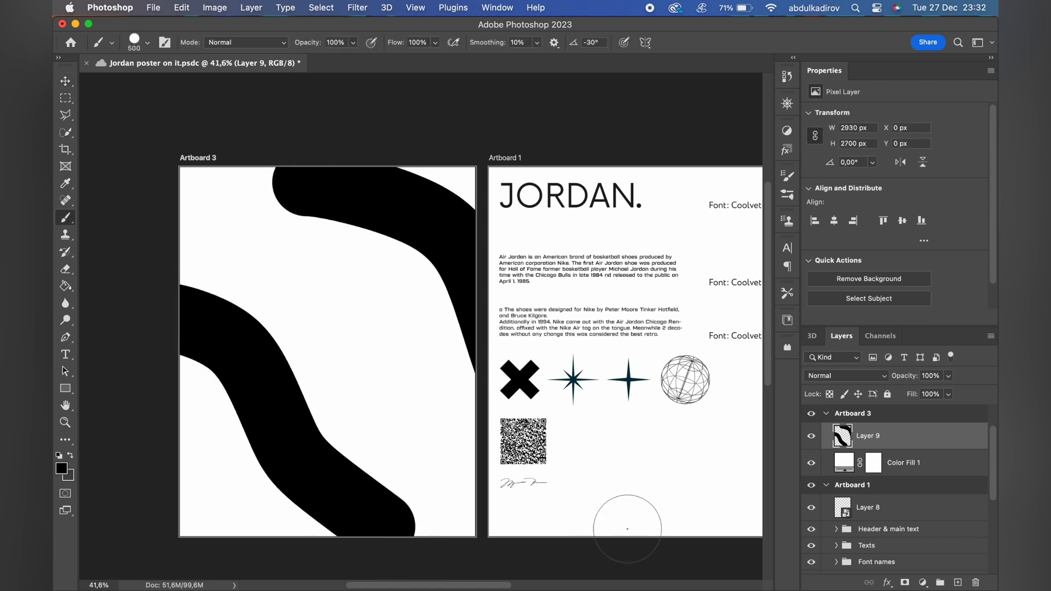
Change the foreground color to mid grey and paint wavy diagonal strokes between and over the black ones.
click(61, 468)
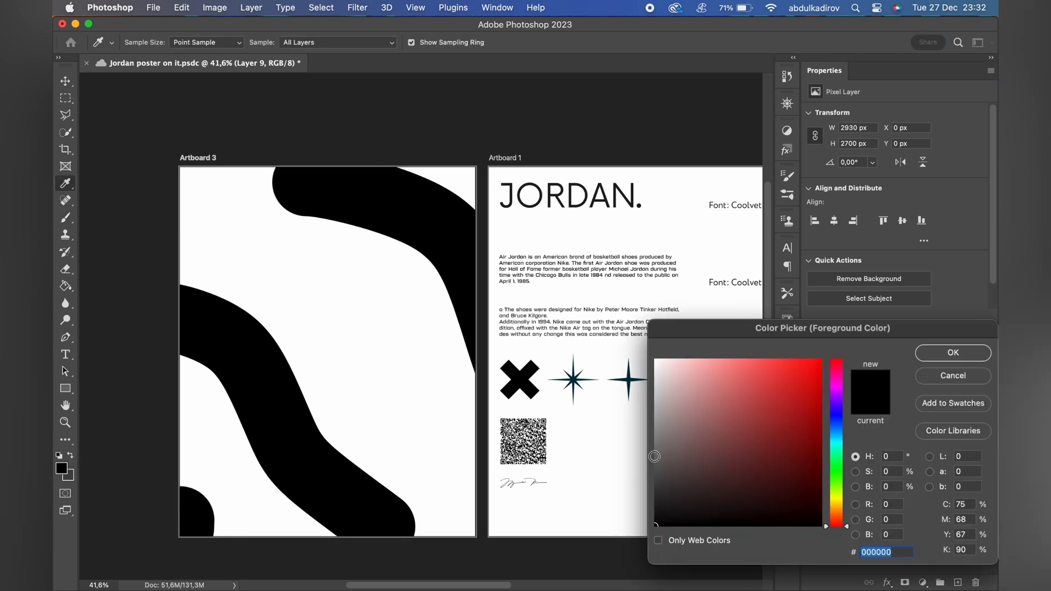
drag(655, 456, 654, 430)
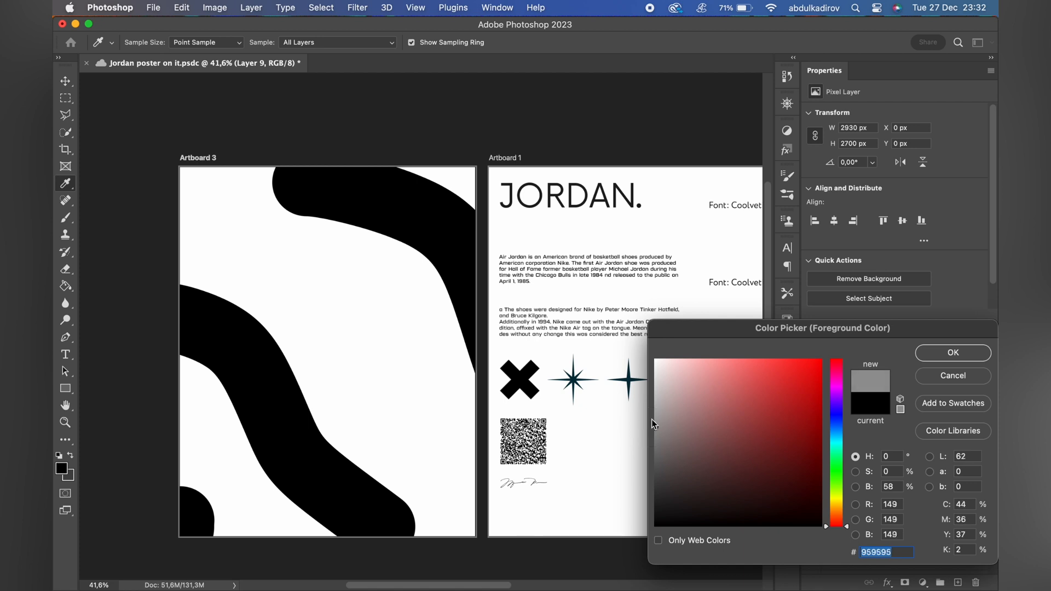
click(950, 356)
mouse_move(192, 207)
mouse_down()
mouse_move(312, 315)
mouse_move(492, 530)
mouse_up()
mouse_move(171, 432)
mouse_down()
mouse_move(247, 515)
mouse_move(325, 564)
mouse_up()
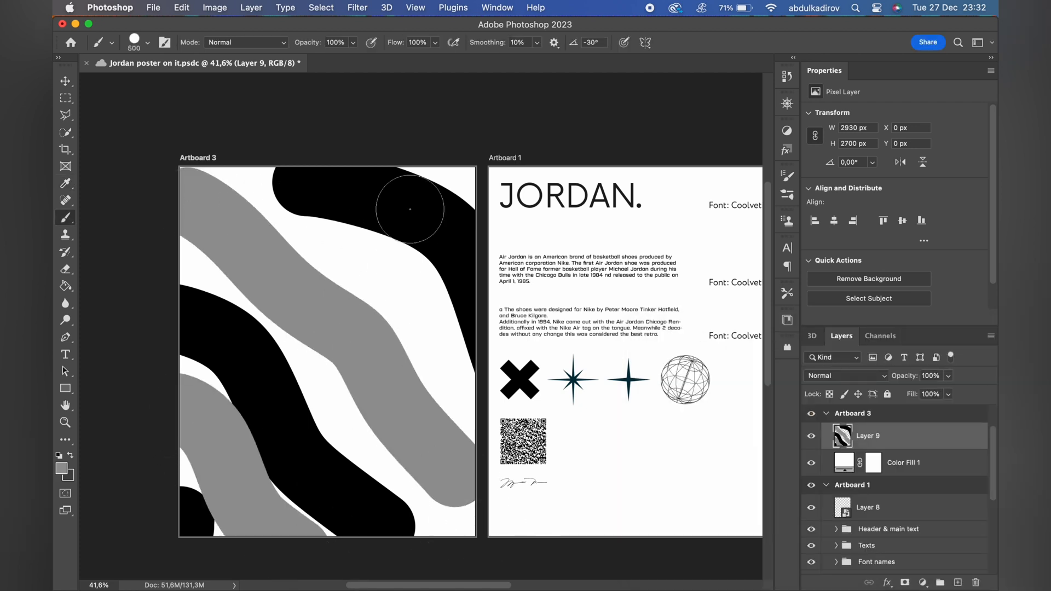
drag(338, 180, 553, 280)
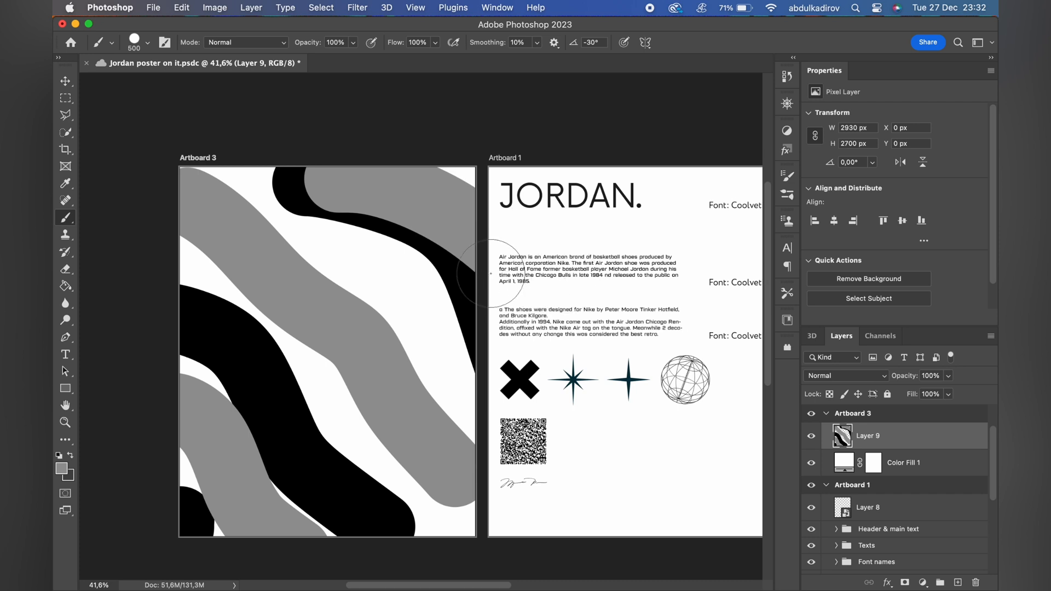
Group the painted strokes layer with the white color fill and convert the group to a smart object.
shift+click(930, 466)
click(940, 584)
right_click(894, 432)
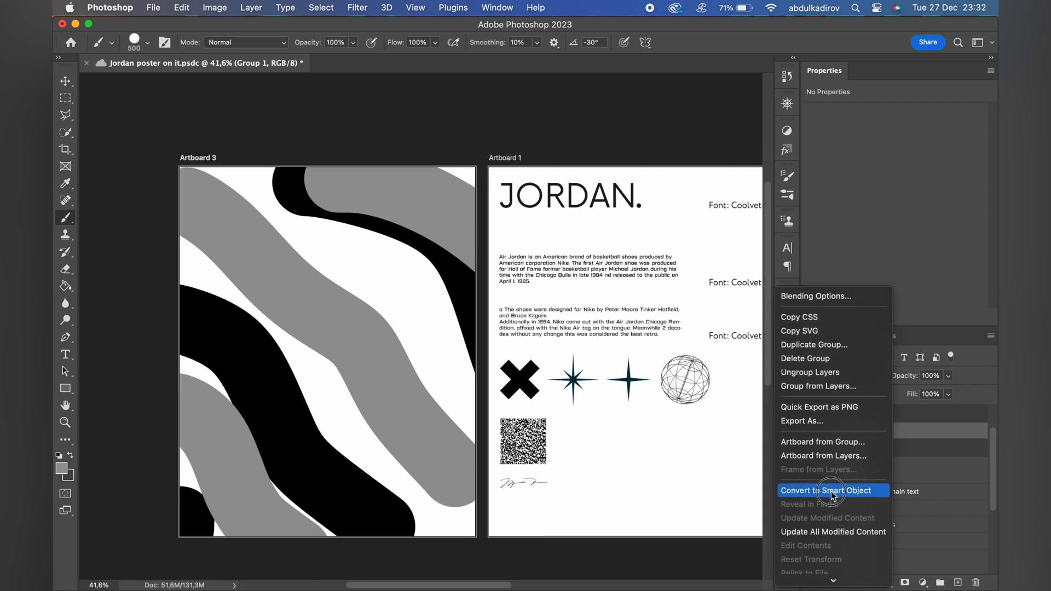
click(833, 494)
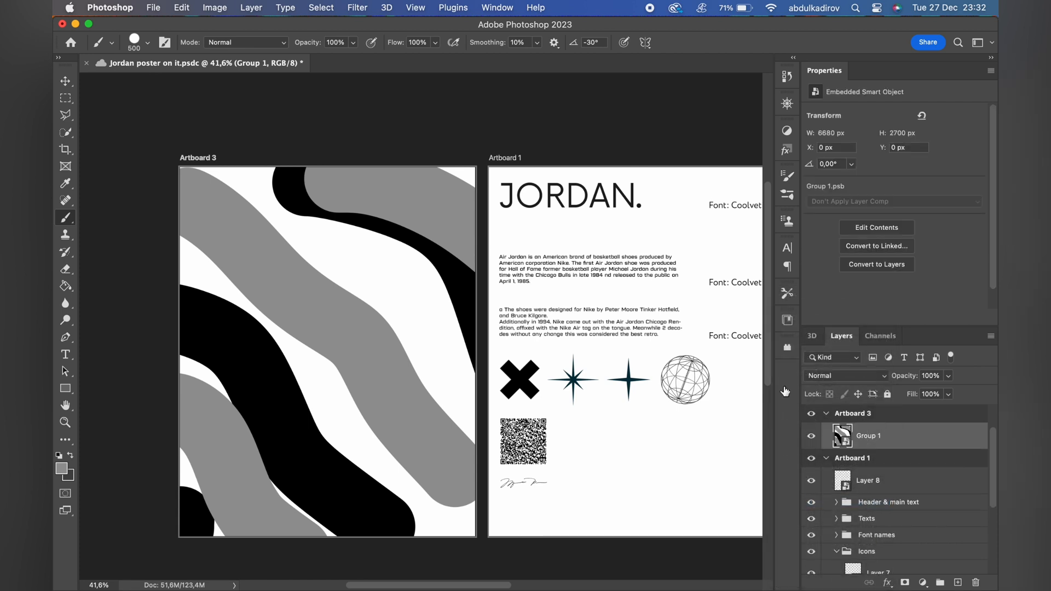
Apply the Liquify filter to the stroke artwork, warping the bands into a swirling marbled pattern.
click(359, 7)
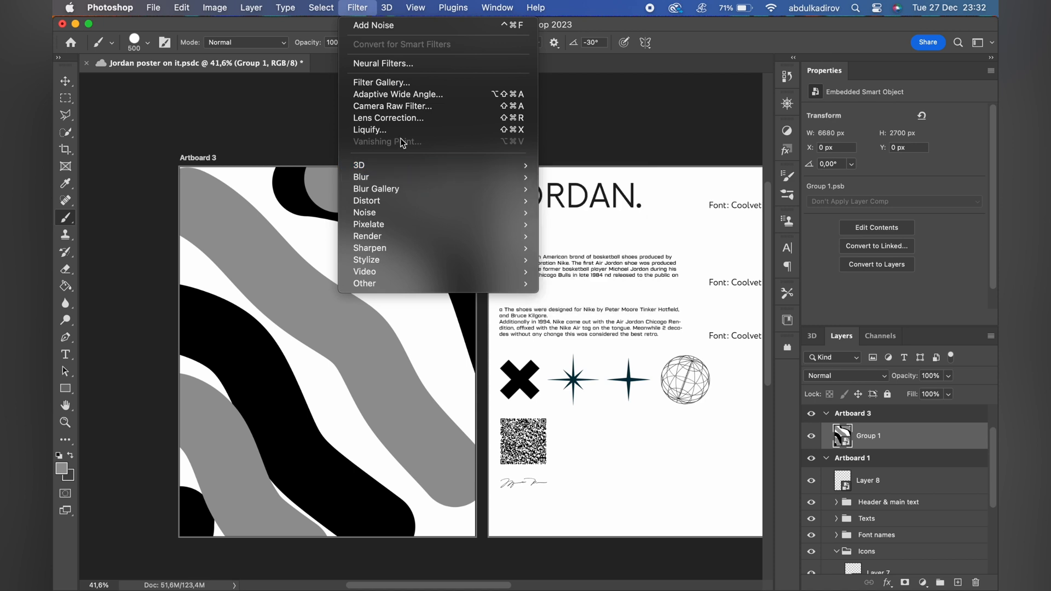
click(370, 130)
mouse_move(257, 235)
mouse_down()
mouse_move(137, 352)
mouse_move(219, 331)
mouse_move(132, 334)
mouse_move(202, 236)
mouse_move(274, 351)
mouse_move(203, 433)
mouse_move(233, 427)
mouse_move(173, 400)
mouse_move(228, 425)
mouse_move(177, 239)
mouse_move(109, 251)
mouse_move(90, 416)
mouse_move(208, 430)
mouse_up()
click(921, 564)
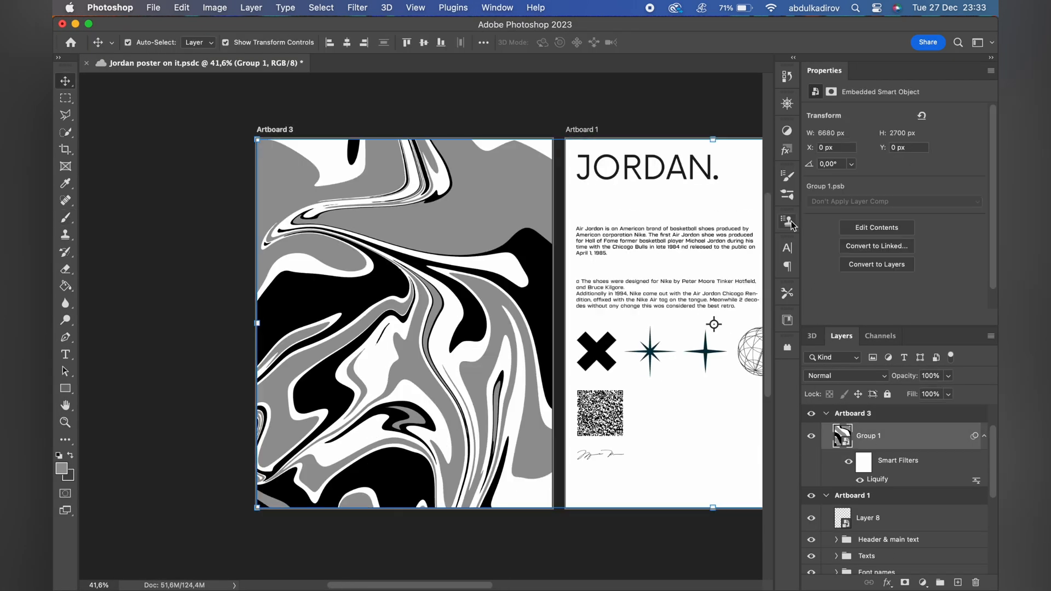
Add a Gradient Map adjustment above the marbled artwork using the pink-to-blue Purple_14 preset.
click(790, 136)
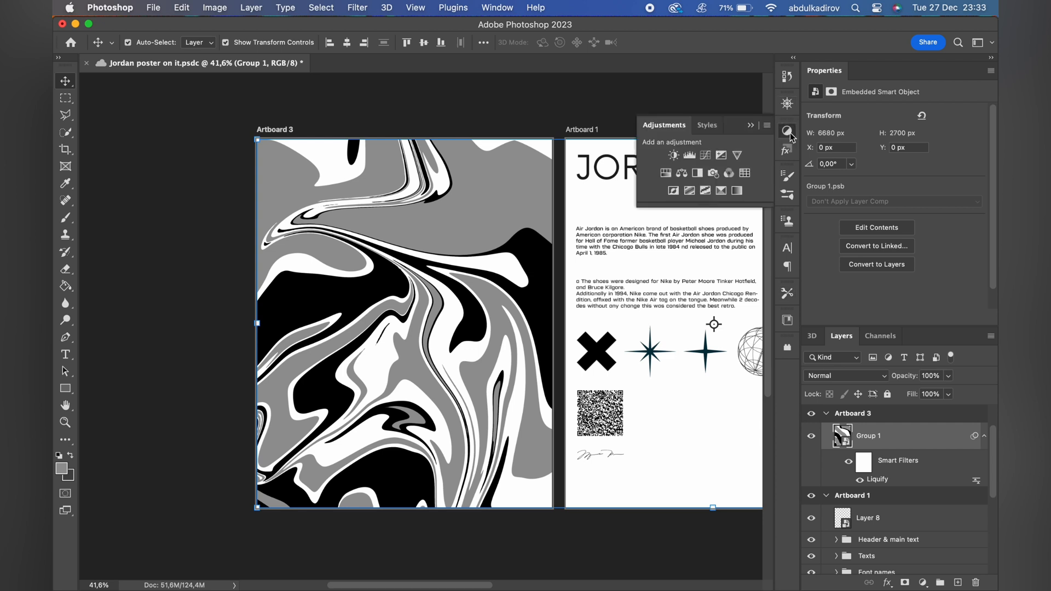
click(737, 191)
click(868, 128)
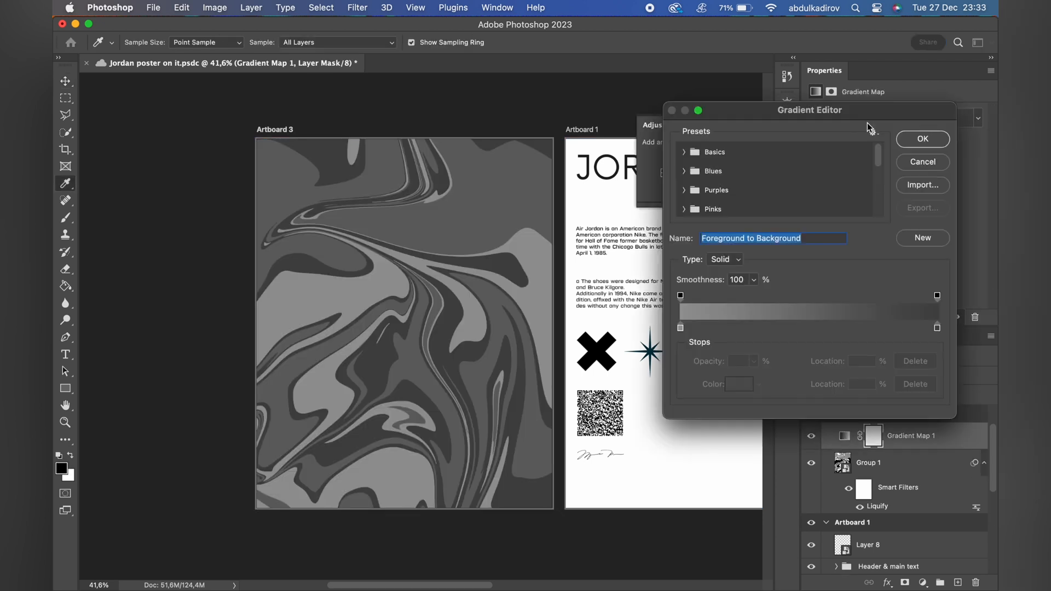
click(685, 192)
scroll(752, 193, down, 1)
click(756, 192)
click(799, 193)
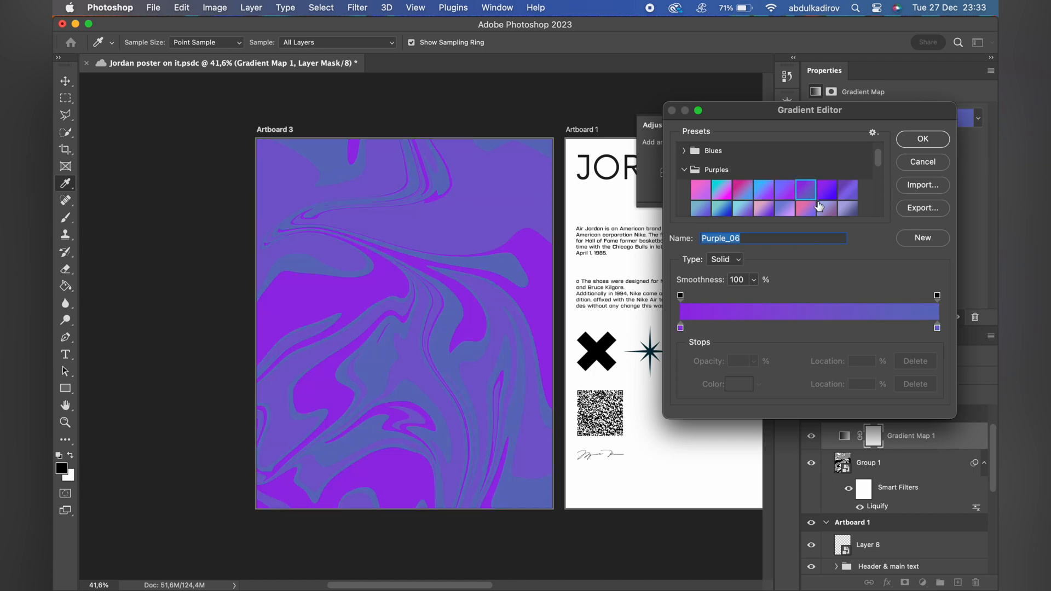
click(820, 205)
scroll(823, 209, down, 2)
click(808, 182)
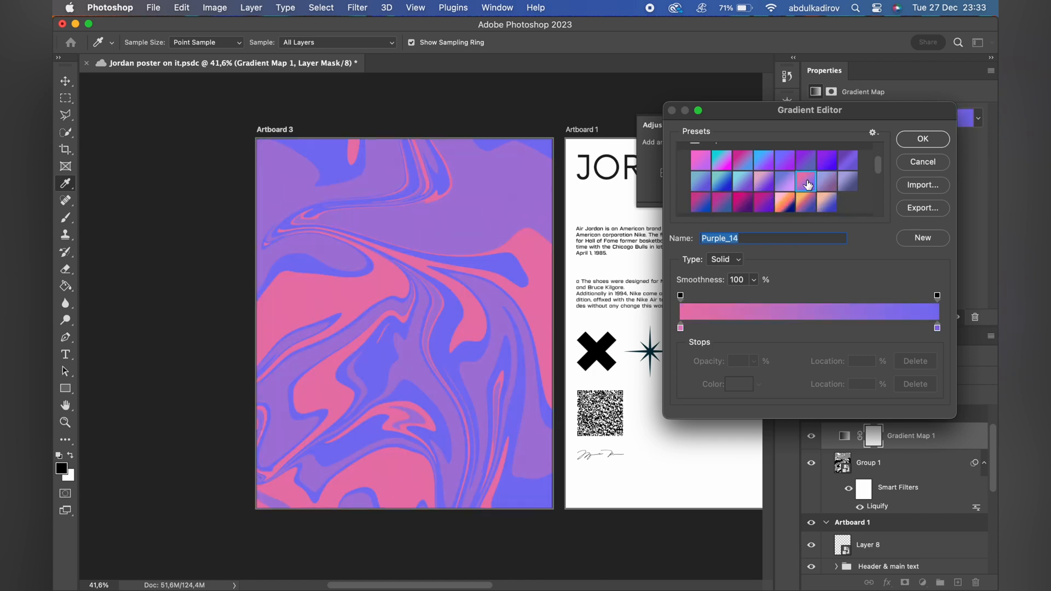
click(922, 139)
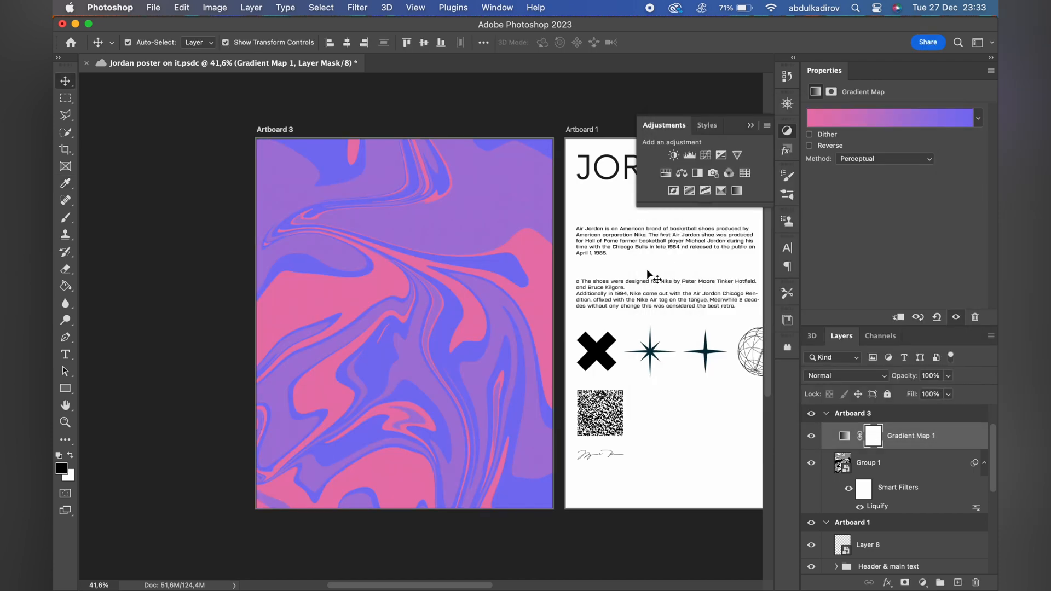
Group the gradient map with the marbled artwork and convert the group to a smart object.
key(super+0)
click(357, 7)
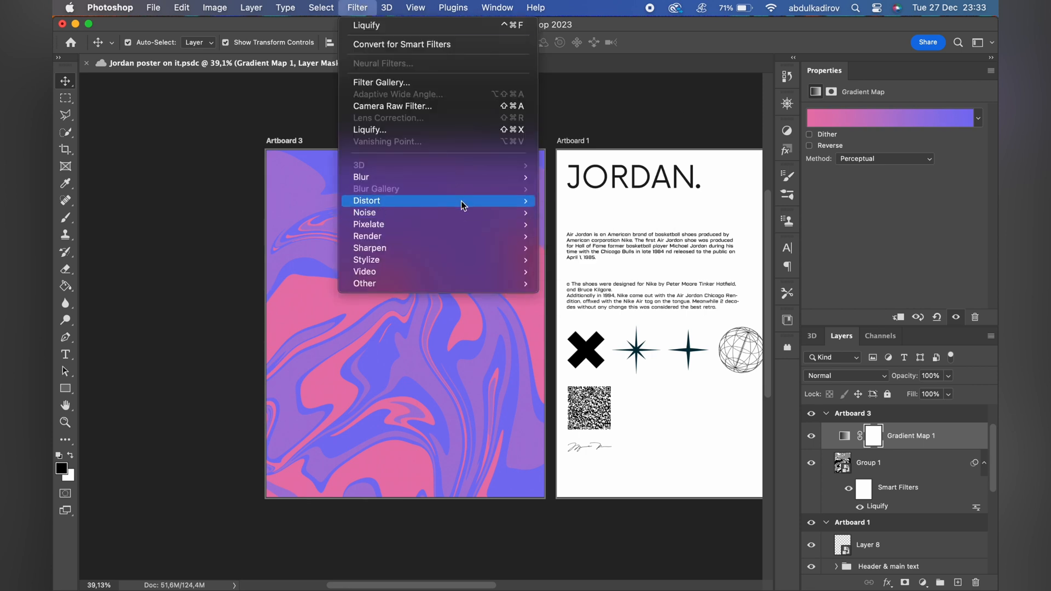
click(934, 434)
shift+click(919, 468)
click(938, 583)
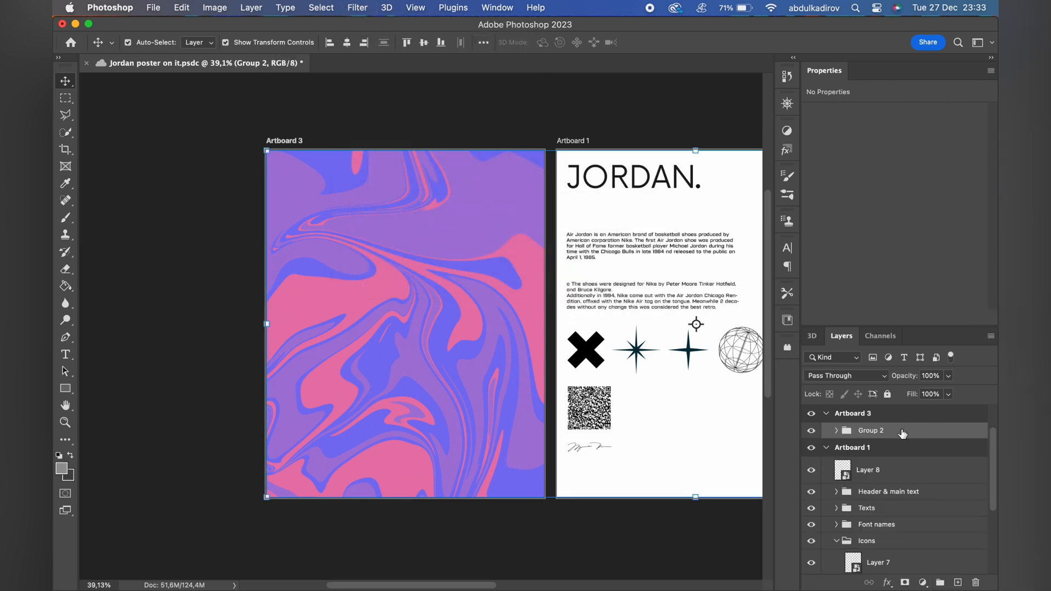
right_click(902, 432)
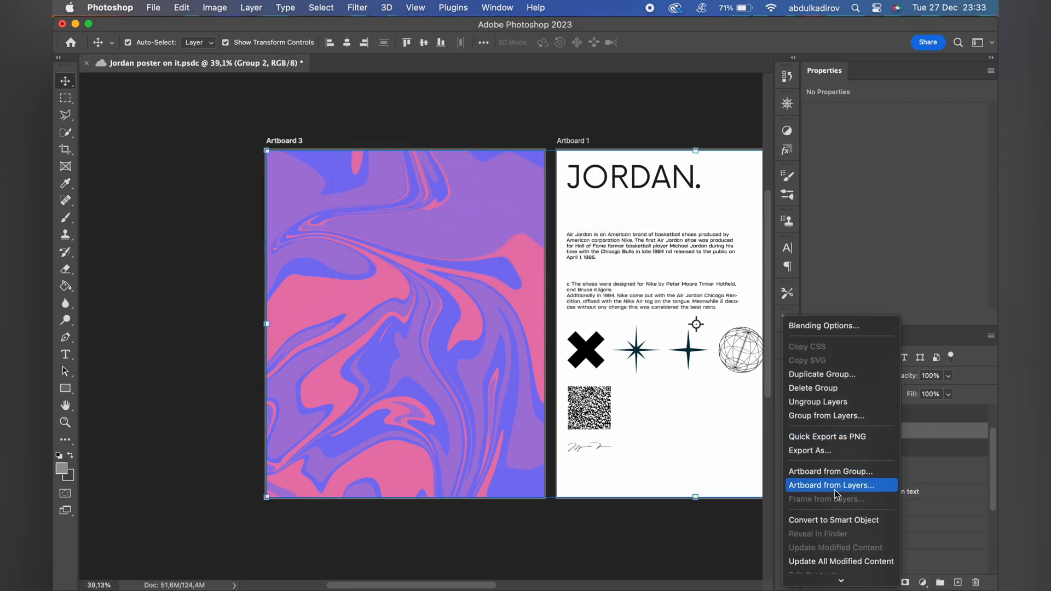
click(834, 520)
Apply an Add Noise filter to the marbled background with an amount of 56,56% and Uniform distribution.
scroll(509, 278, down, 1)
click(357, 7)
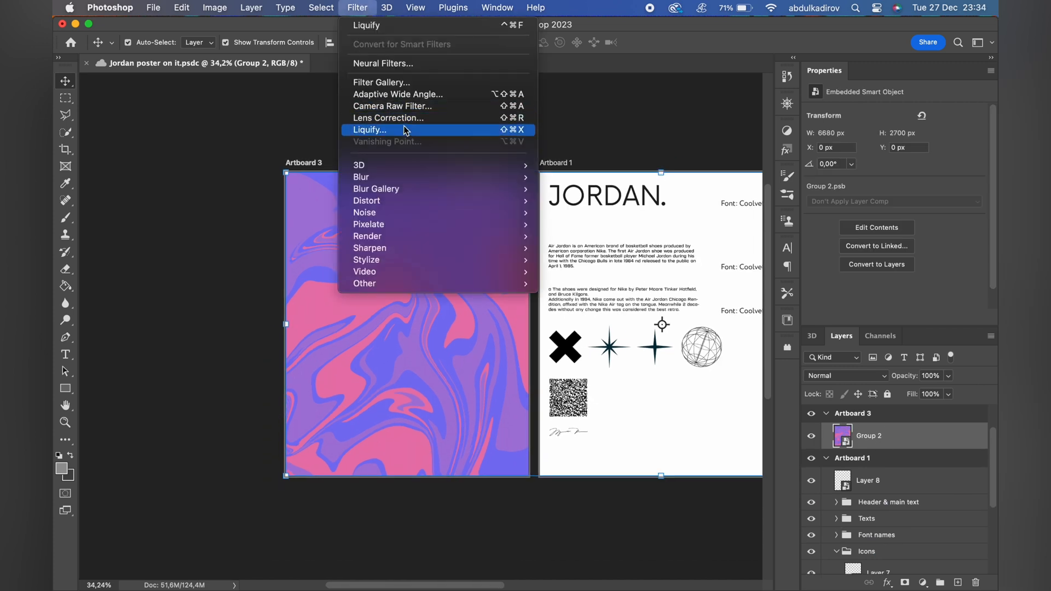
mouse_move(410, 213)
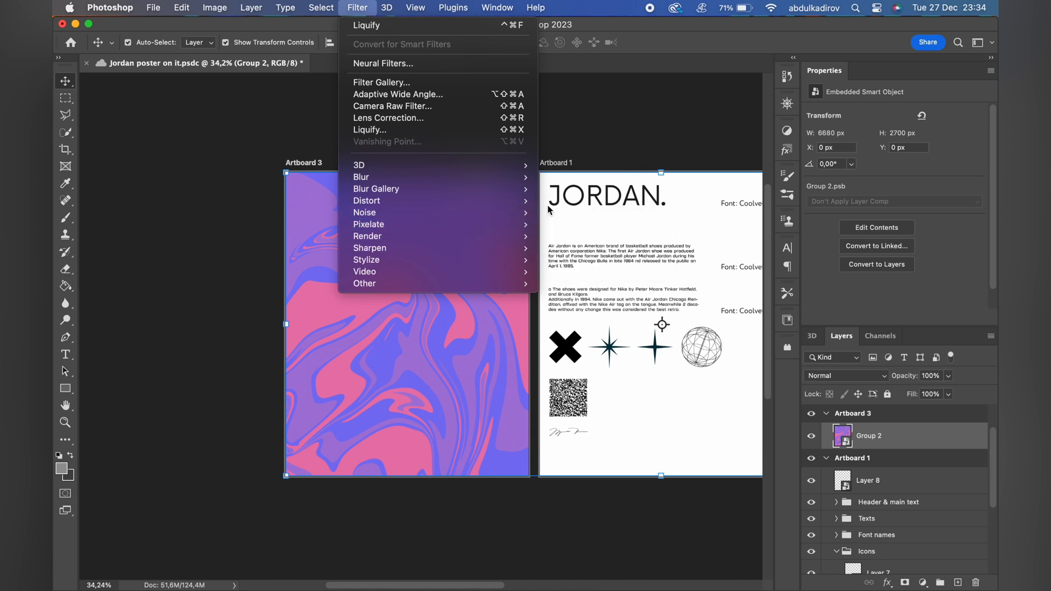
click(588, 218)
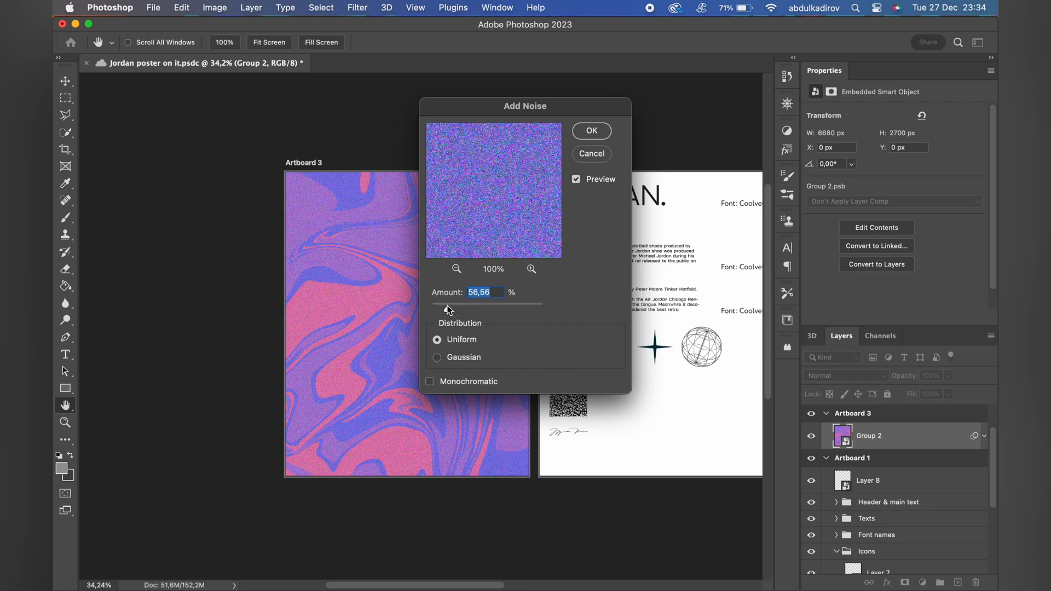
click(592, 131)
Rasterize the sneaker image layer on Artboard 2 and move it onto the marbled background of Artboard 3.
key(v)
scroll(523, 260, down, 3)
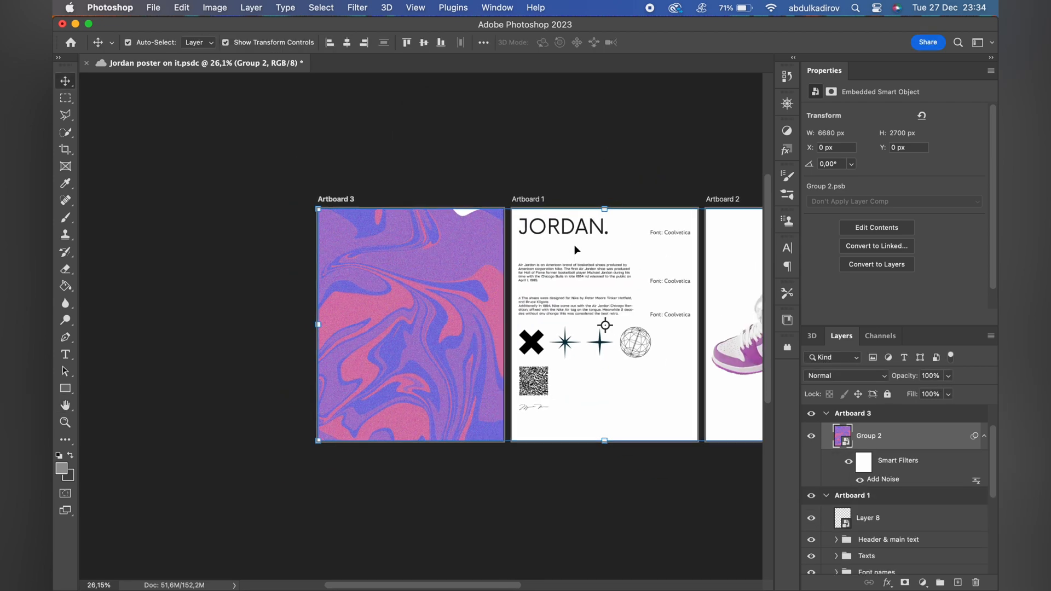
click(747, 325)
scroll(735, 345, right, 3)
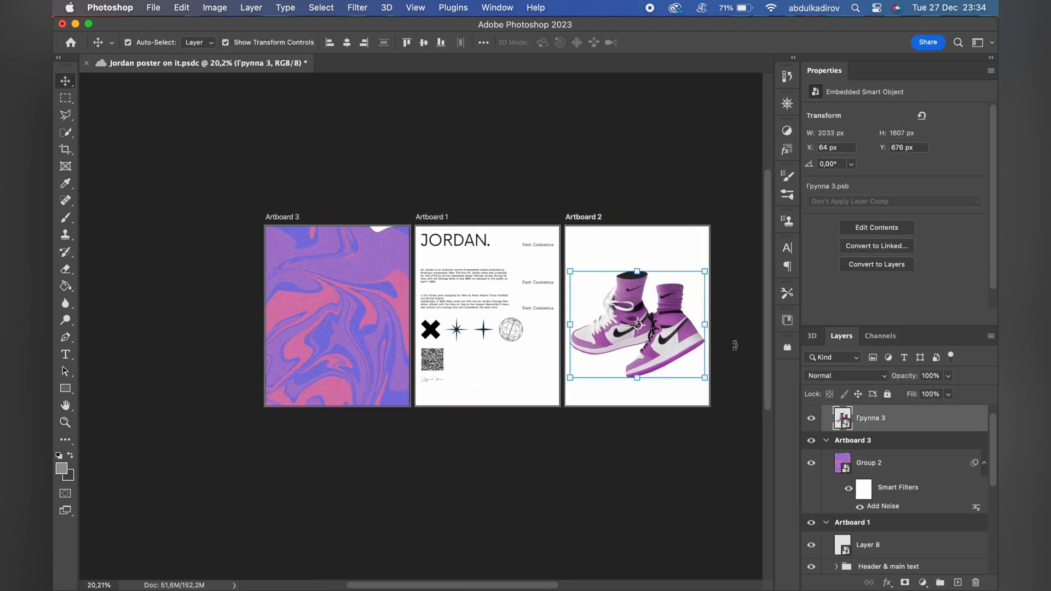
right_click(900, 426)
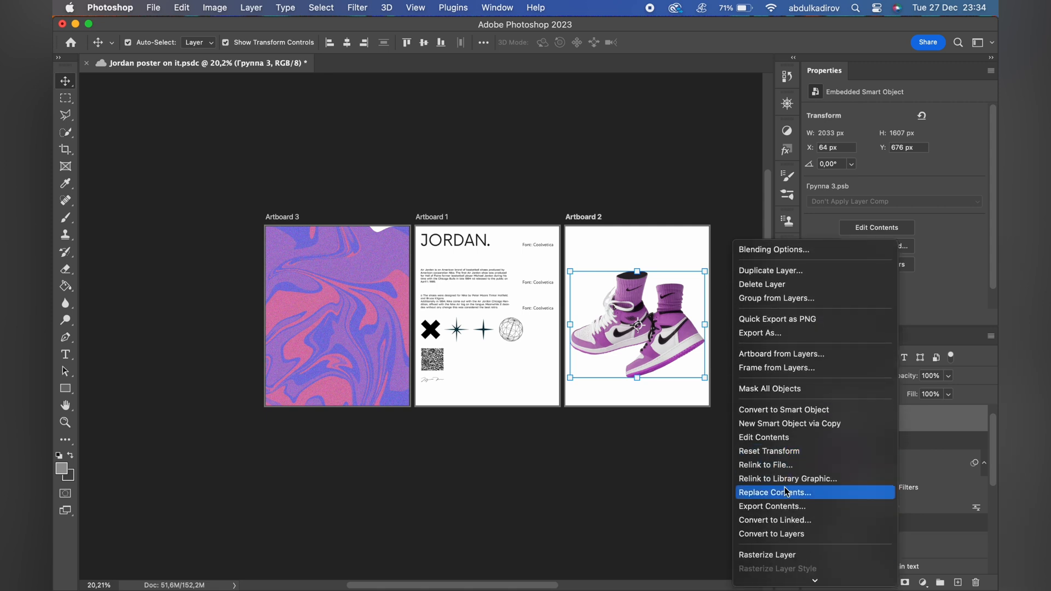
click(796, 556)
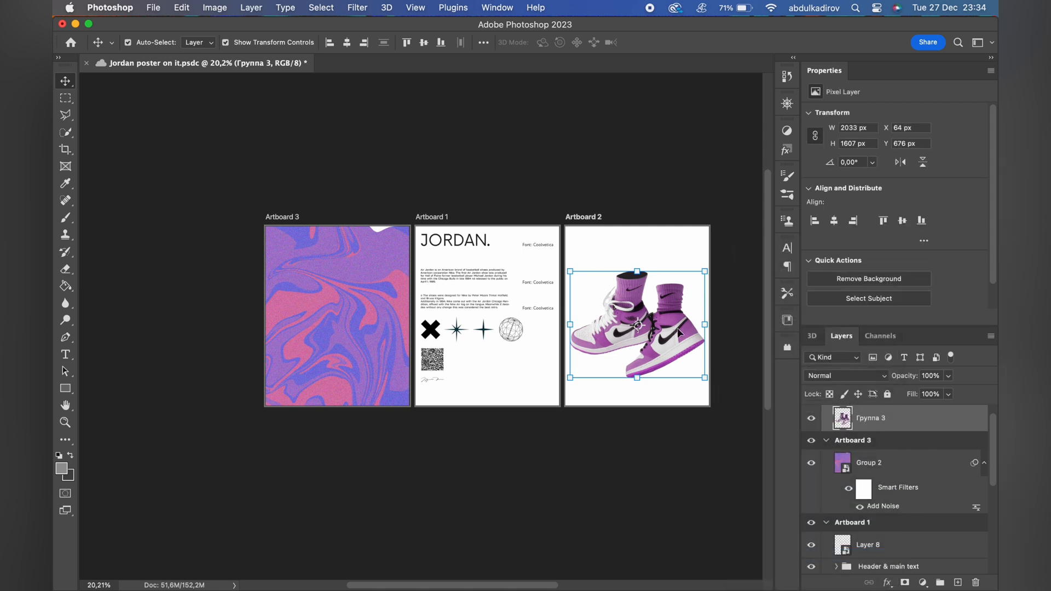
drag(680, 333, 405, 336)
scroll(406, 336, up, 2)
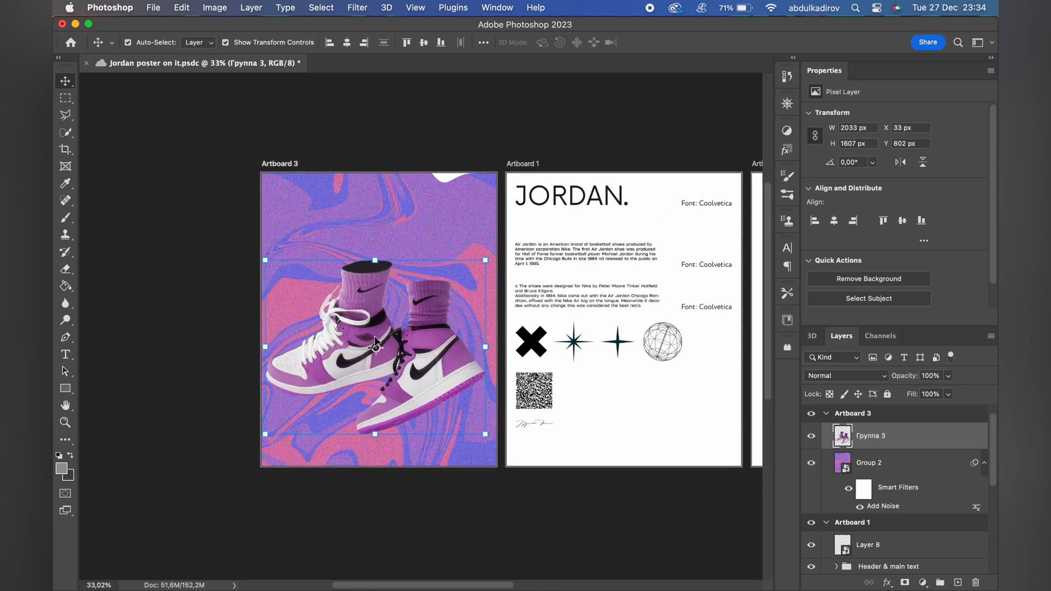
Flip the sneaker image vertically on Artboard 3 and apply the transform.
right_click(431, 374)
click(427, 371)
key(super+t)
right_click(424, 370)
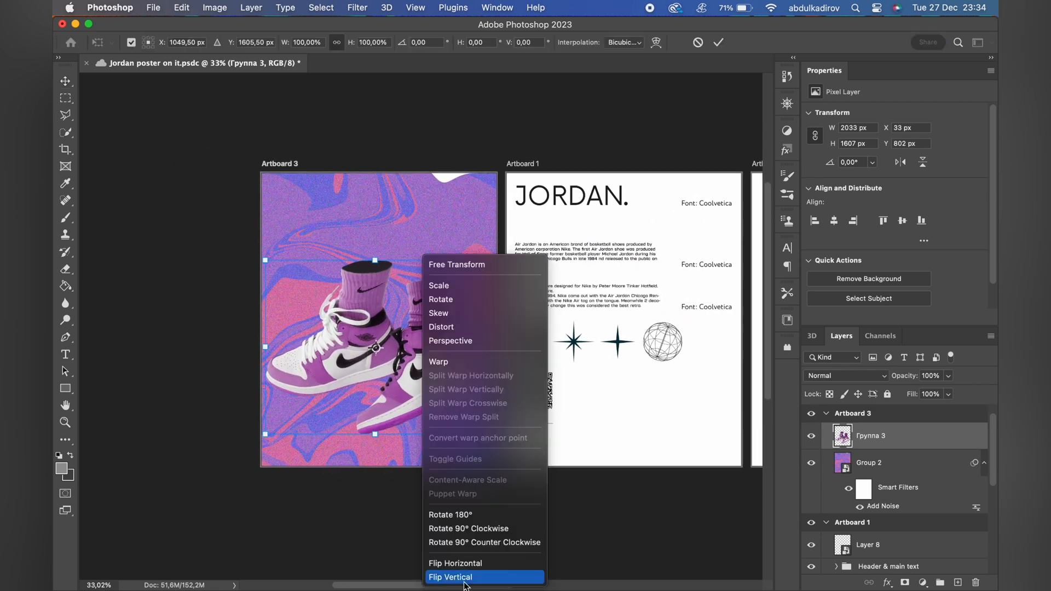
click(464, 565)
key(super+z)
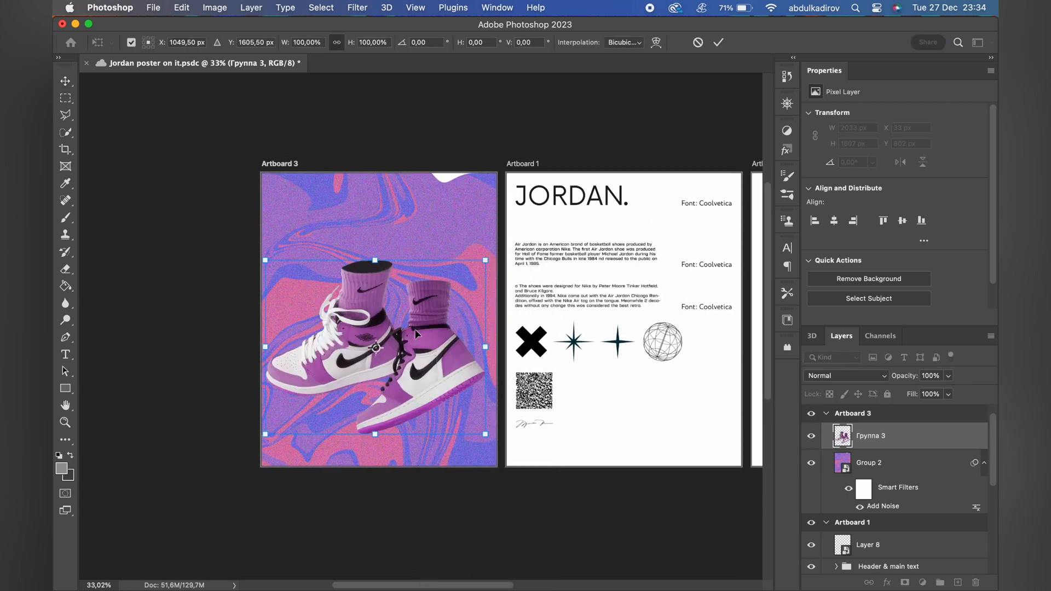
right_click(437, 362)
click(465, 577)
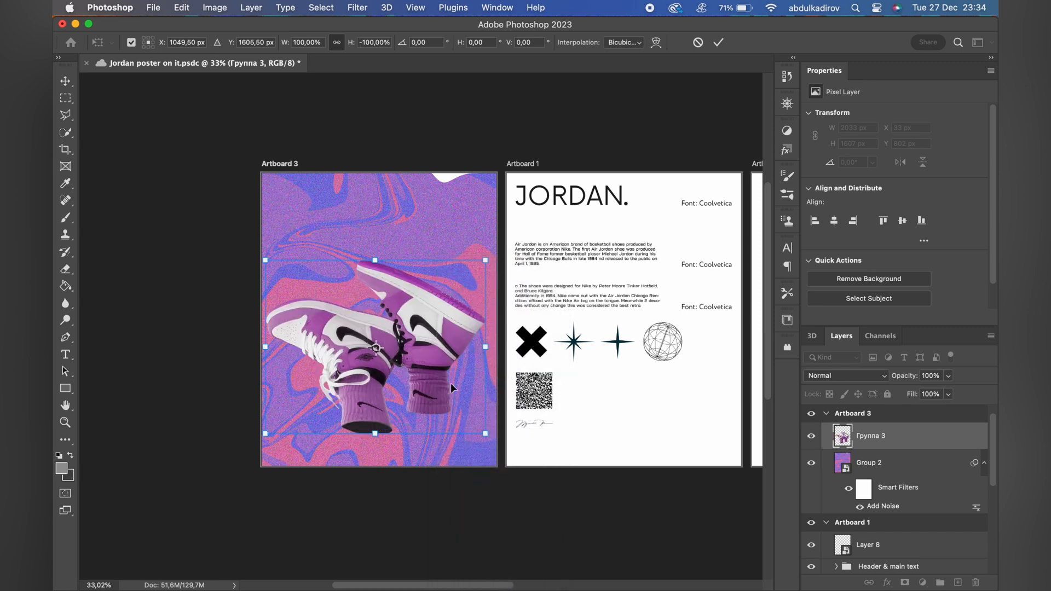
click(719, 42)
Enlarge the sneakers slightly to about 2074 × 1639 px and nudge them to about X 43 px, Y 756 px.
key(super+t)
drag(485, 347, 492, 352)
key(Return)
key(shift+Right)
key(shift+Right)
key(shift+Right)
key(shift+Up)
key(shift+Up)
key(shift+Up)
key(shift+Up)
key(shift+Up)
key(shift+Up)
key(shift+Up)
key(shift+Up)
key(shift+Up)
key(shift+Up)
key(shift+Up)
key(shift+Up)
key(shift+Up)
key(shift+Up)
key(shift+Up)
key(shift+Up)
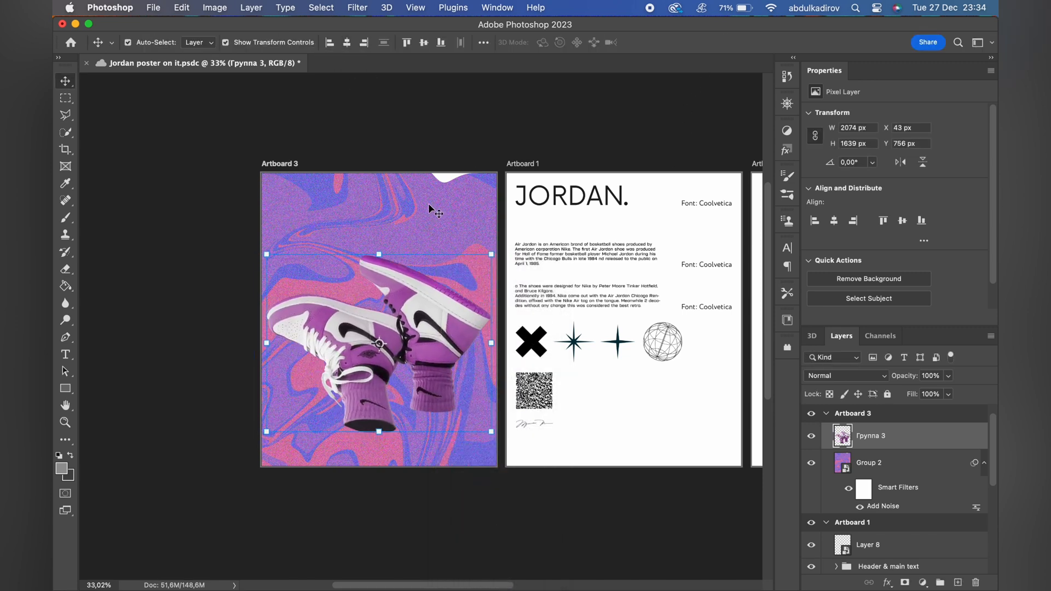
Add a "Jordan." text layer above the sneakers on Artboard 3, stacked between the background and the sneaker layer.
click(427, 204)
scroll(426, 202, up, 3)
key(t)
click(345, 201)
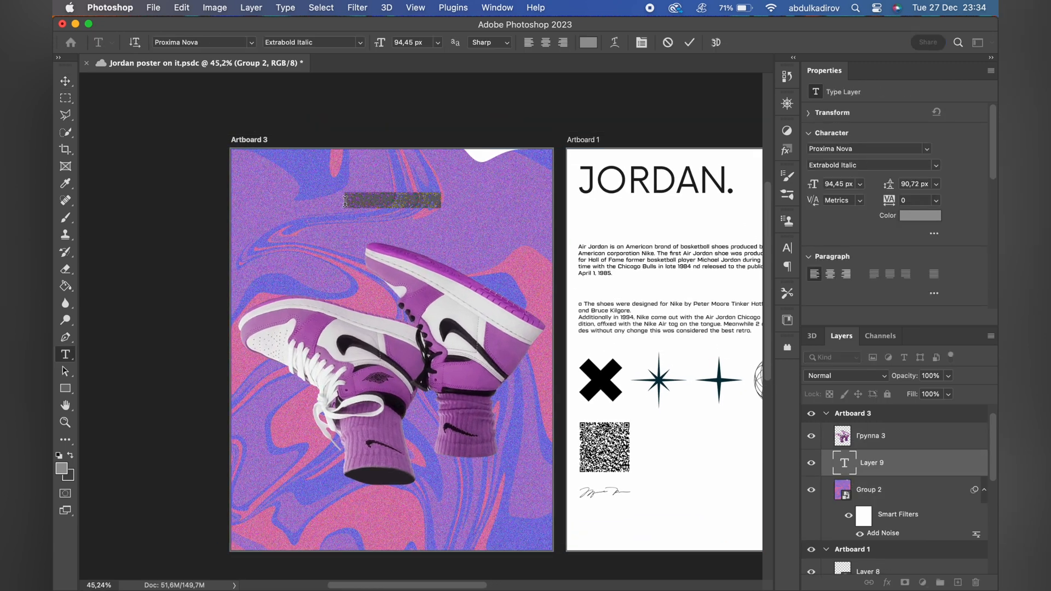
click(690, 42)
key(v)
Set the foreground color to white.
click(63, 469)
click(622, 287)
click(973, 358)
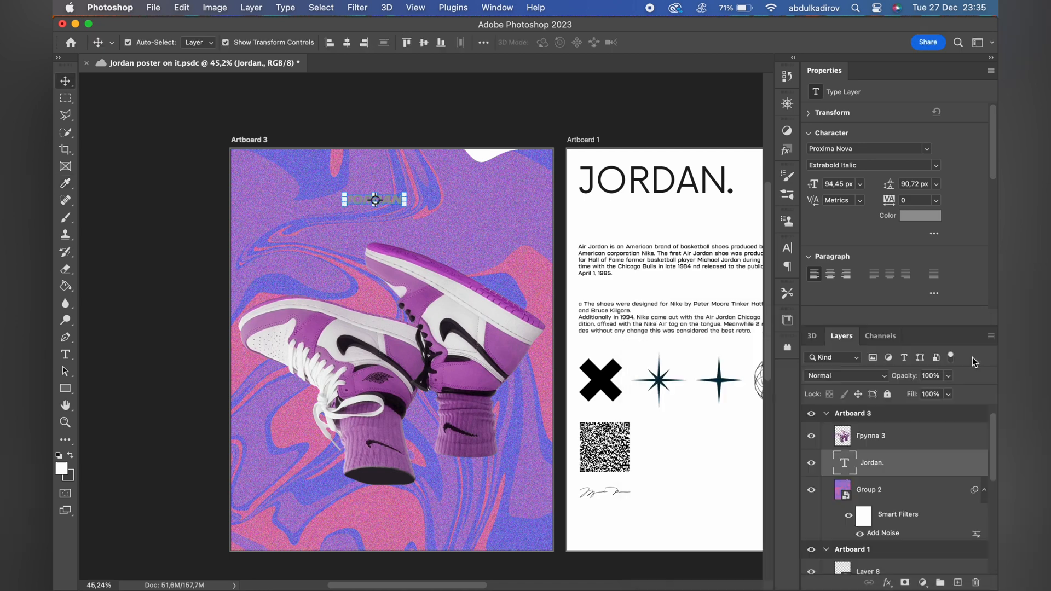
Enlarge the "JORDAN." heading on Artboard 3 to about 323 px and change its text color to white.
drag(398, 205, 475, 219)
key(Return)
click(920, 215)
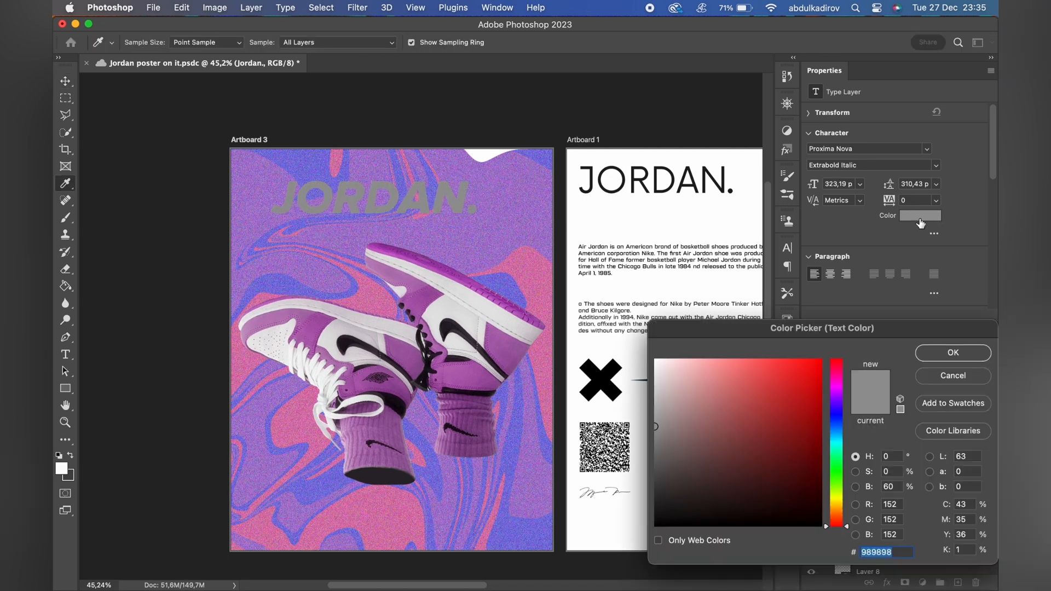
click(597, 329)
click(953, 353)
Change the Artboard 3 heading's font to Coolvetica.
click(865, 149)
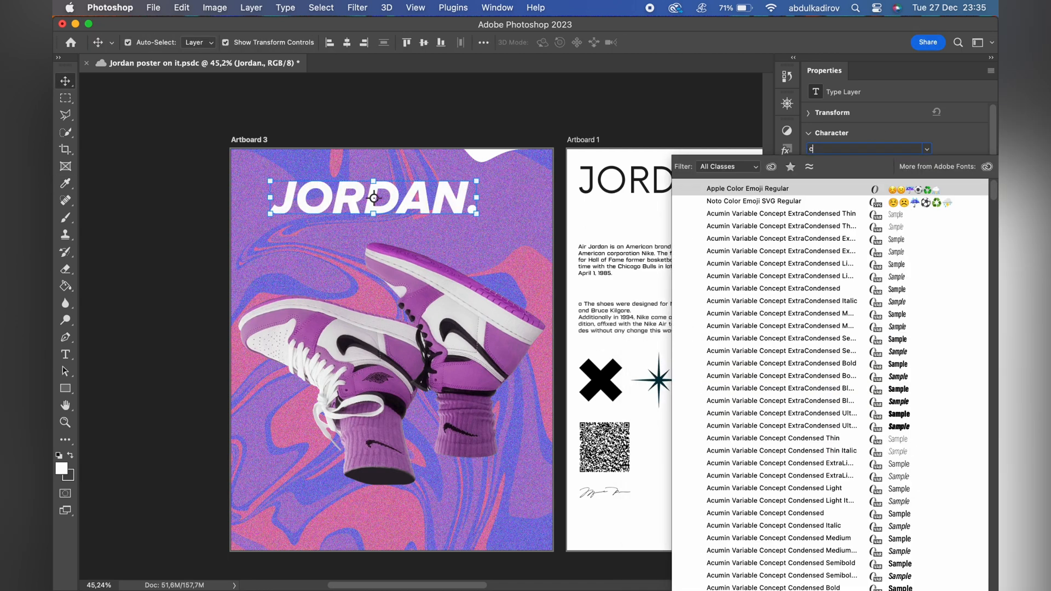
text(coo)
click(831, 187)
scroll(701, 241, right, 5)
scroll(626, 161, left, 4)
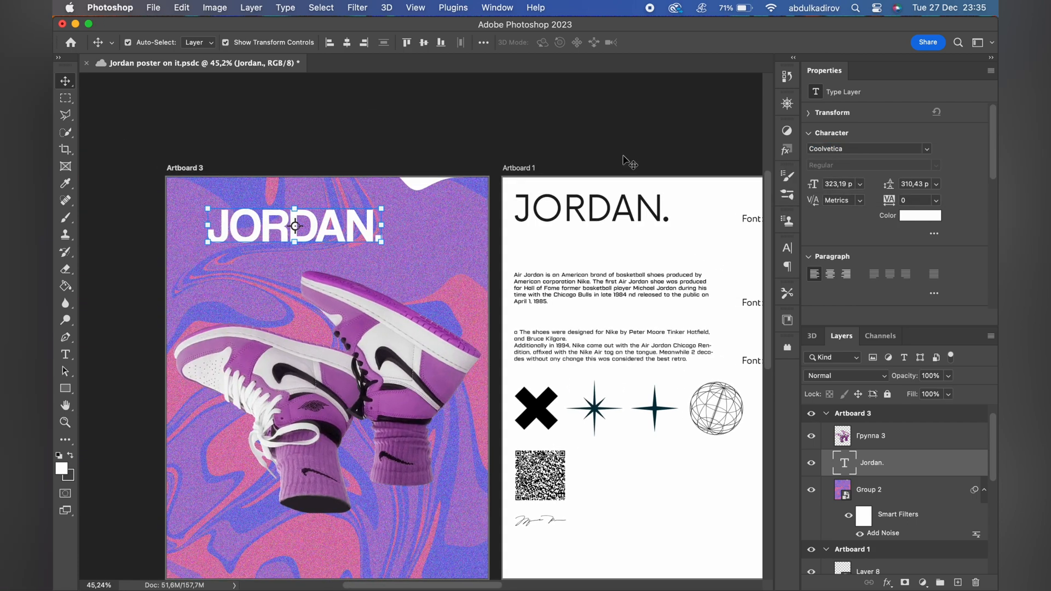
Scale the "JORDAN." heading up to about 544 px so it spans nearly the full width of Artboard 3.
scroll(466, 219, left, 3)
key(super+t)
drag(435, 226, 527, 232)
drag(260, 226, 234, 226)
key(Return)
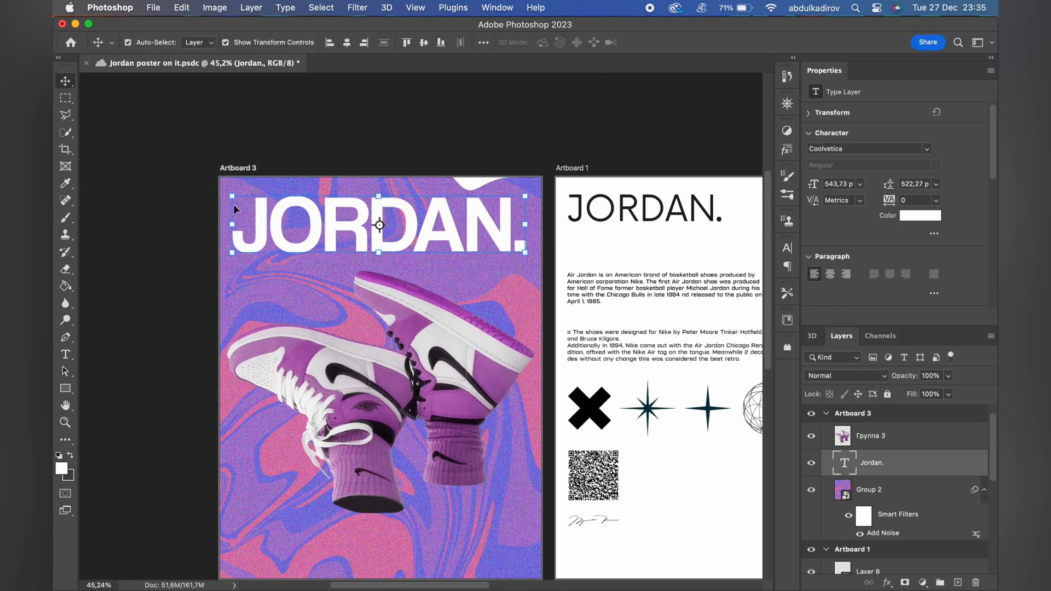
Move the sneakers up on Artboard 3 to about Y 586 px, just under the heading.
scroll(416, 320, down, 2)
scroll(422, 254, up, 2)
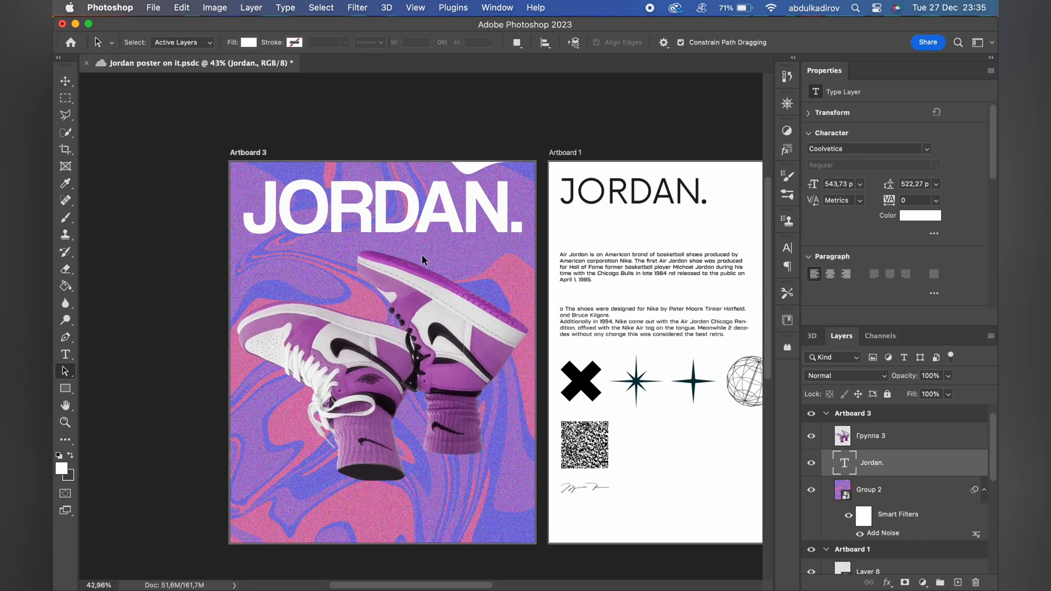
key(a)
scroll(425, 219, down, 1)
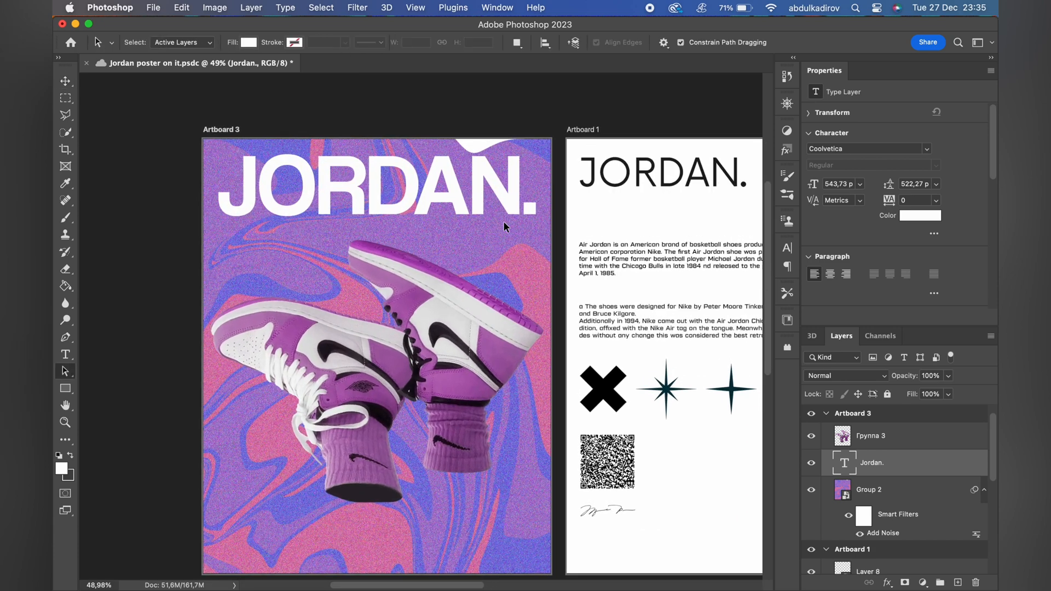
scroll(507, 217, up, 1)
scroll(507, 216, down, 1)
key(v)
click(437, 283)
key(shift+Up)
key(shift+Up)
key(shift+Up)
key(shift+Up)
key(shift+Up)
key(shift+Up)
key(shift+Up)
key(shift+Up)
key(shift+Up)
key(shift+Up)
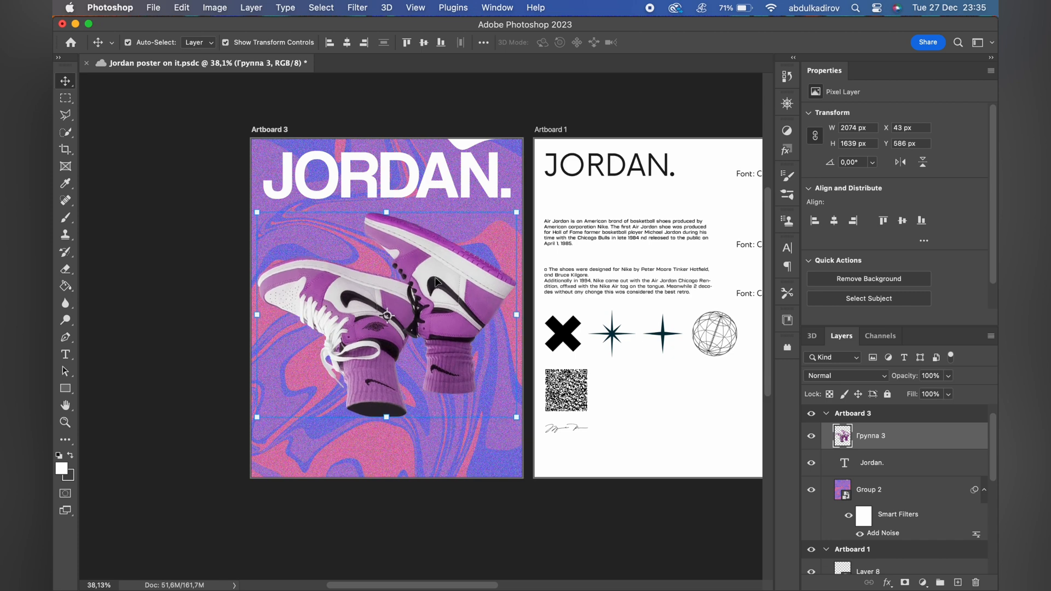
Copy the black X icon from Artboard 1 to Artboard 3, scaling it to about 49% and rotating it about 22°.
key(a)
scroll(482, 327, up, 1)
scroll(493, 328, left, 1)
key(v)
click(615, 345)
click(592, 335)
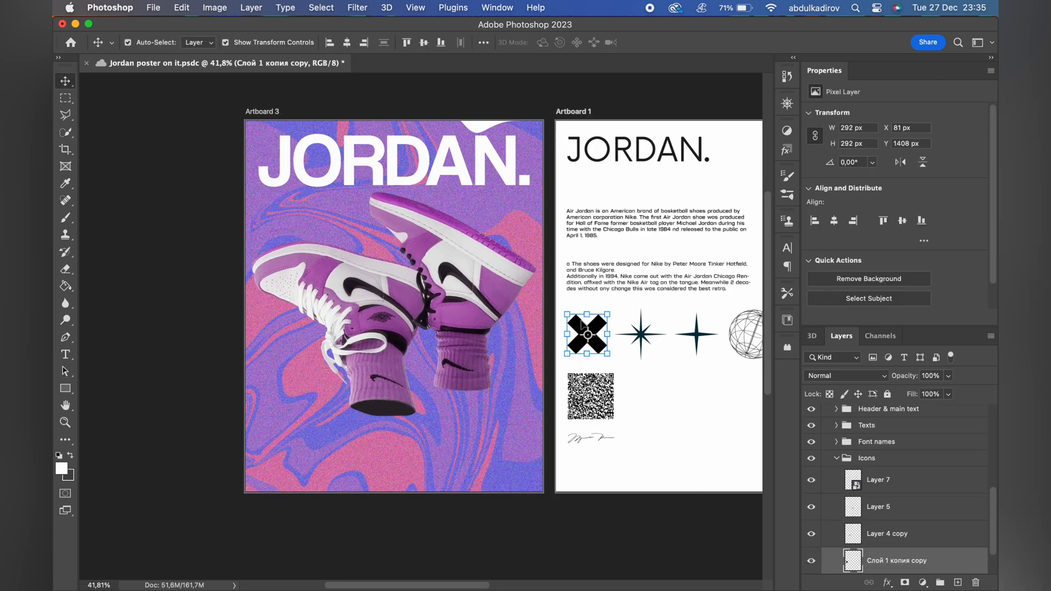
drag(582, 324, 290, 204)
drag(329, 238, 300, 217)
scroll(294, 208, up, 5)
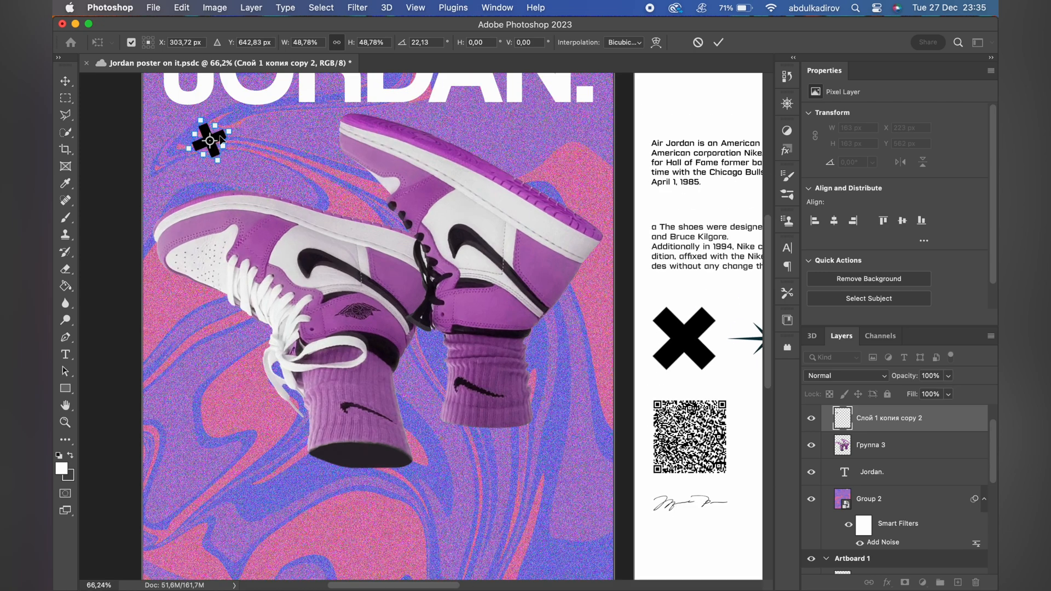
Move the black X to about X 688 px, Y 828 px above the left sneaker and stack it behind the sneaker layer.
drag(222, 138, 322, 195)
key(Return)
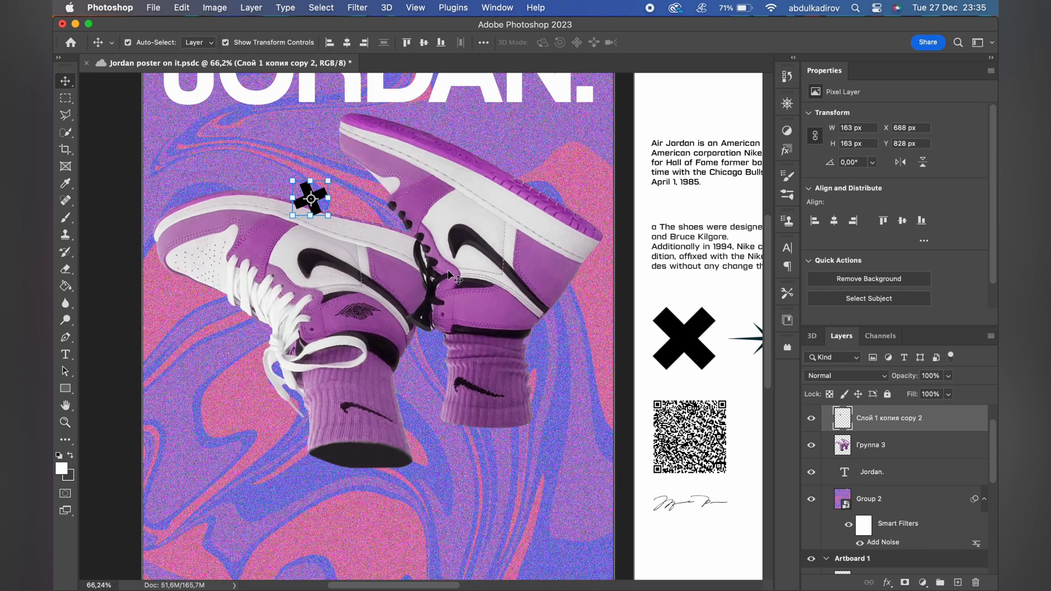
scroll(448, 275, down, 5)
key(super+bracketleft)
key(a)
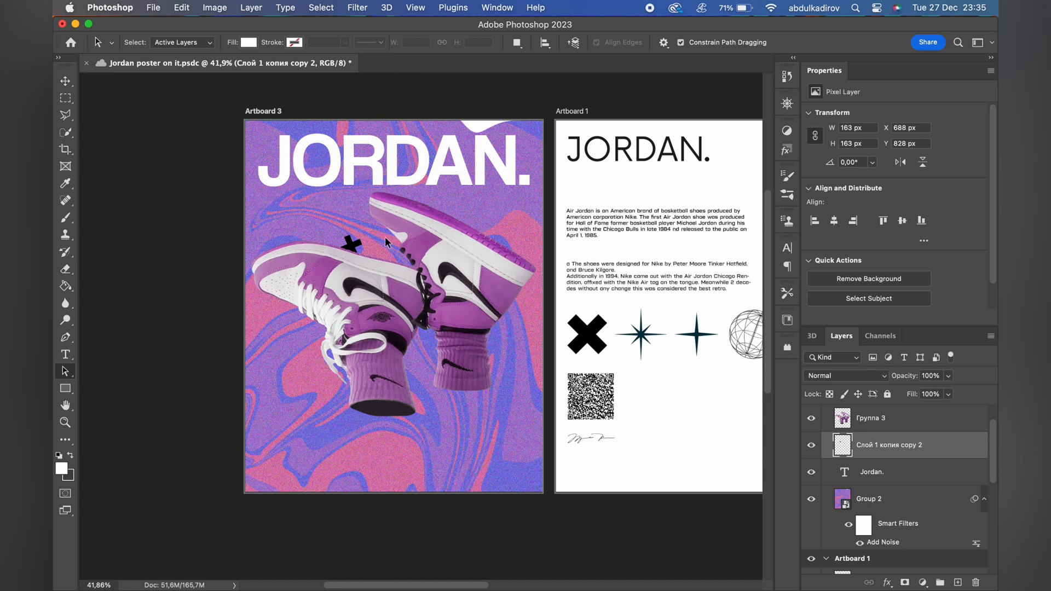
Copy the eight-pointed star from Artboard 1 onto the right sneaker's ankle at about X 1428 px, Y 1217 px.
scroll(633, 313, right, 3)
scroll(633, 313, down, 2)
key(v)
click(570, 306)
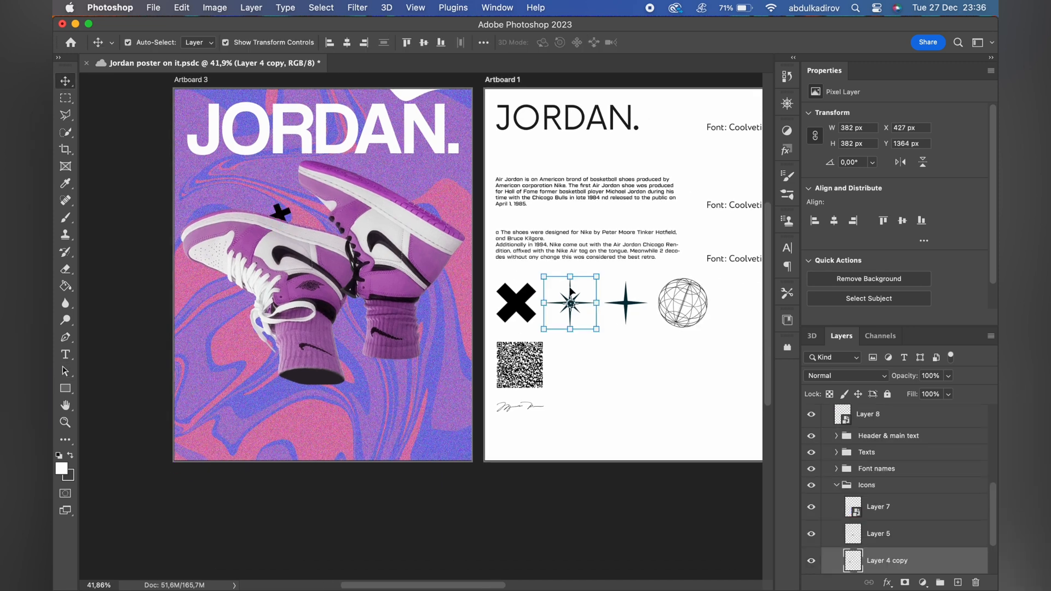
drag(571, 292, 392, 243)
scroll(420, 318, up, 5)
scroll(383, 245, down, 5)
key(a)
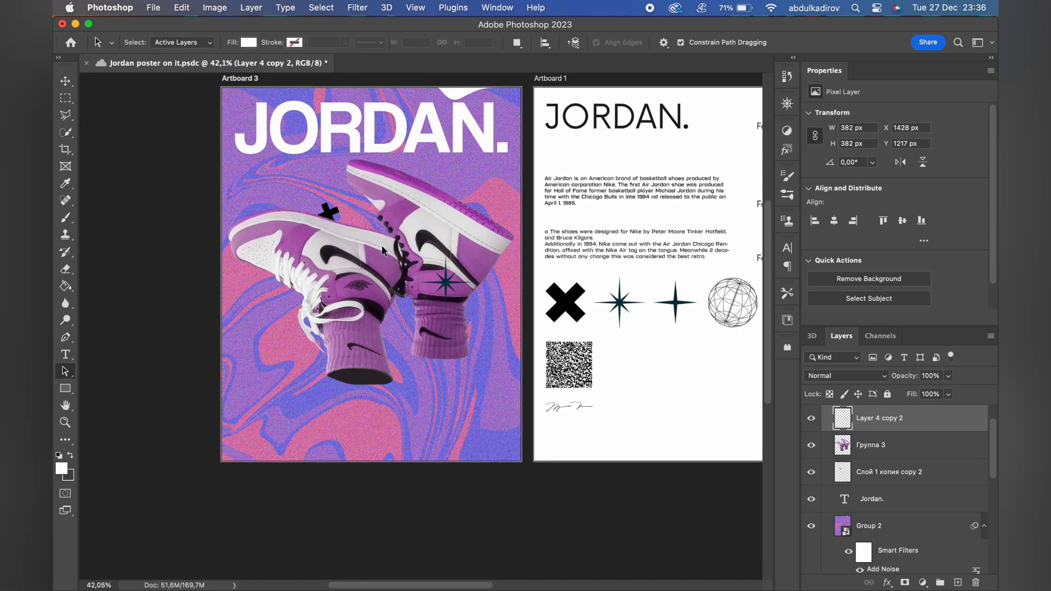
scroll(382, 245, down, 2)
key(v)
click(551, 305)
key(ctrl+t)
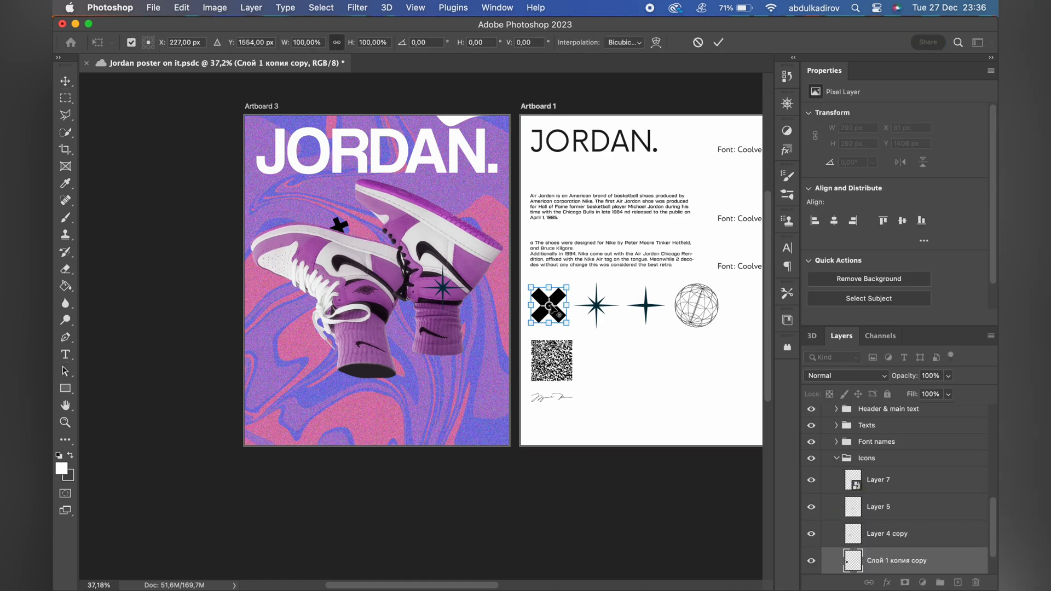
drag(550, 305, 423, 386)
key(Escape)
Copy the black X icon to the right sneaker's heel at about X 2004 px, Y 1165 px, scaled to about 104 px.
drag(562, 300, 596, 187)
scroll(449, 424, up, 4)
scroll(437, 410, up, 5)
key(Return)
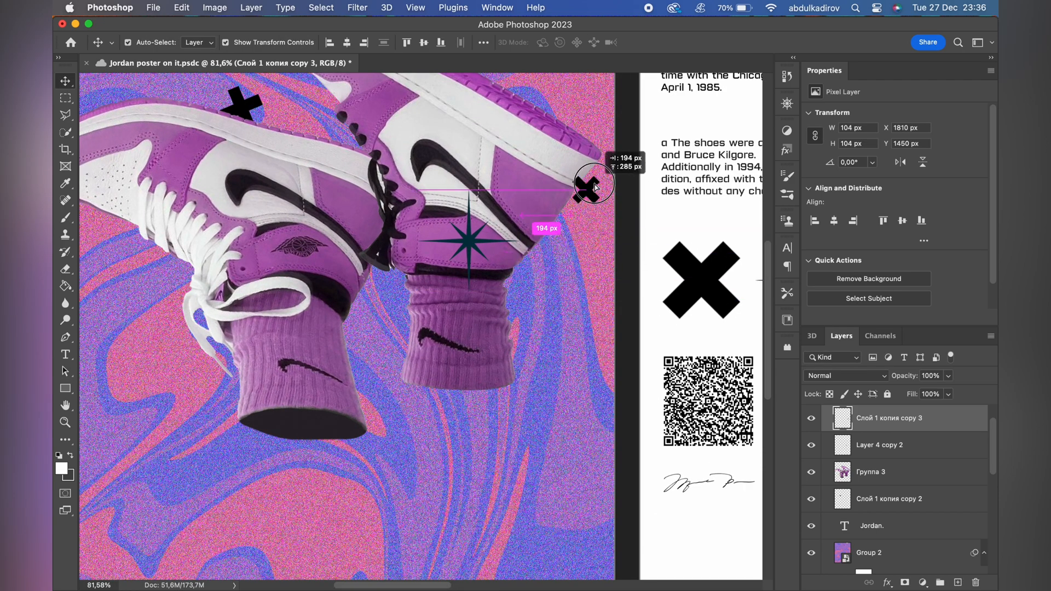
Stack the small X beneath the sneaker layer and lighten it with Hue/Saturation at Lightness +94.
drag(913, 421, 898, 486)
key(super+u)
drag(779, 317, 842, 319)
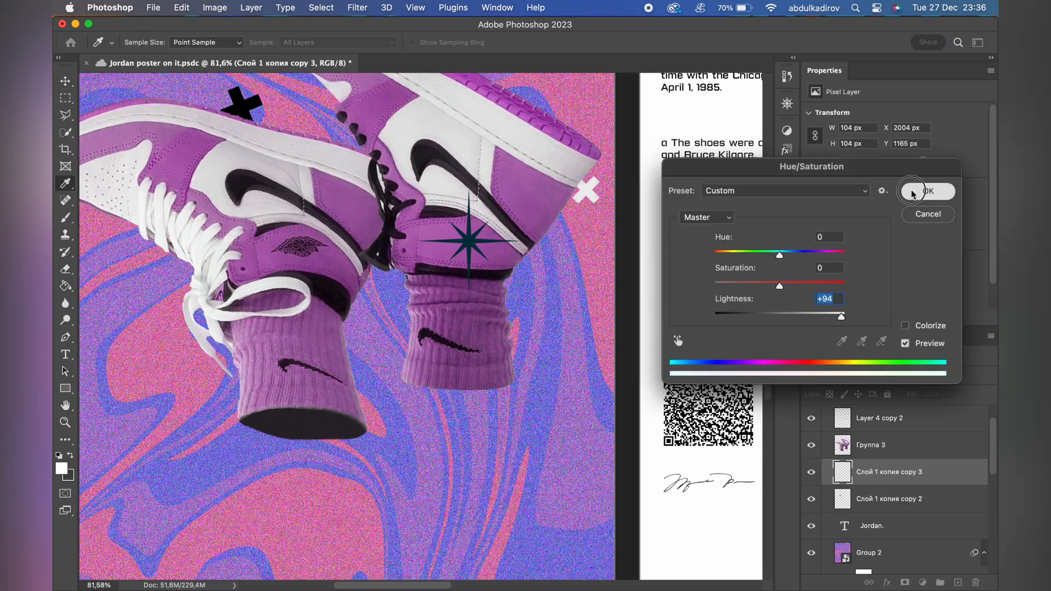
click(914, 191)
Shrink the white X beside the heel to about 78 px.
key(a)
scroll(521, 361, down, 2)
scroll(521, 362, down, 2)
scroll(543, 341, up, 4)
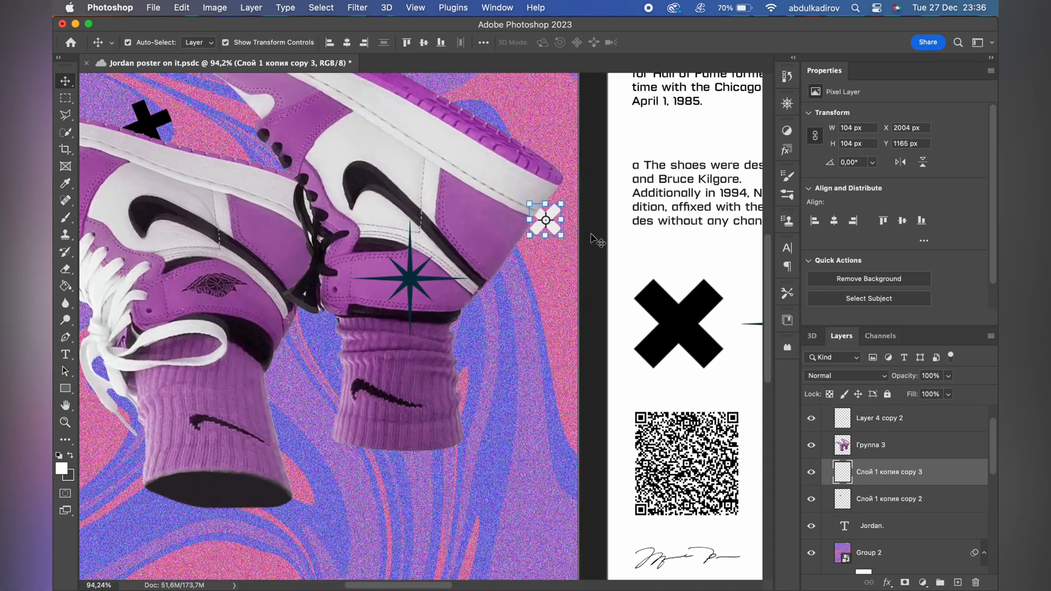
key(super+t)
drag(566, 222, 552, 221)
key(Return)
Copy the four-pointed star from Artboard 1 beside the left sneaker's laces at about X 196 px, Y 1279 px.
scroll(590, 189, down, 3)
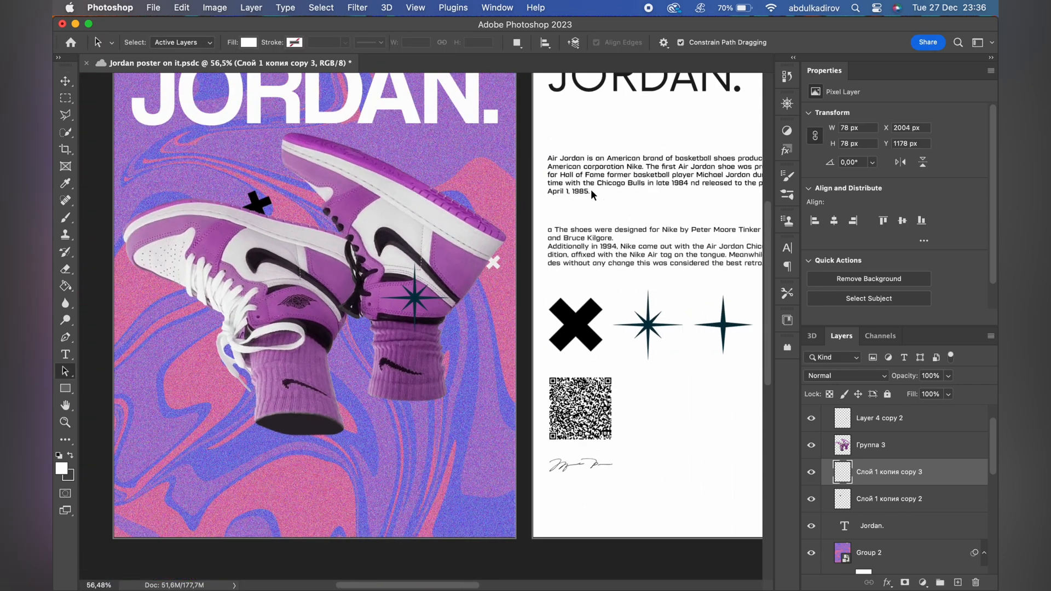
scroll(590, 189, down, 1)
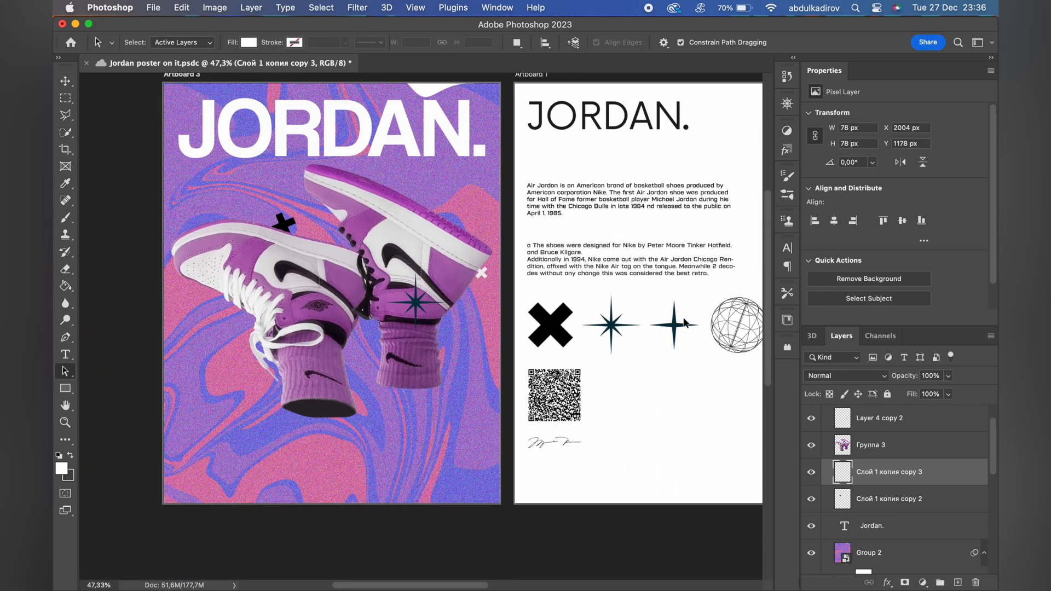
key(v)
drag(674, 311, 219, 295)
scroll(219, 295, up, 2)
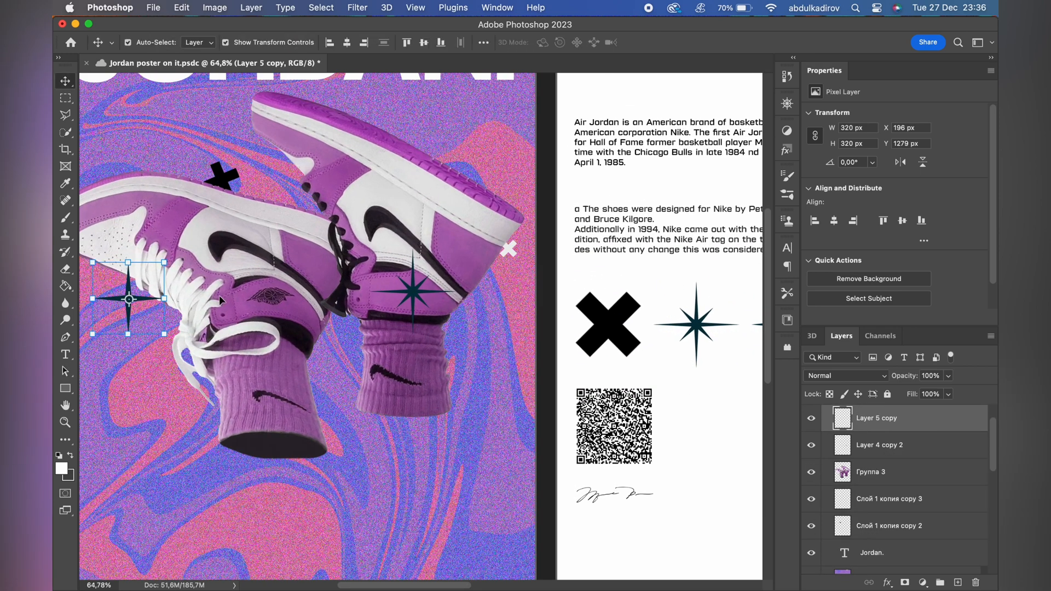
click(192, 406)
Copy the wireframe globe from Artboard 1 over the start of the Artboard 3 heading, at about X -87 px, Y 158 px.
scroll(192, 405, down, 3)
scroll(313, 408, right, 1)
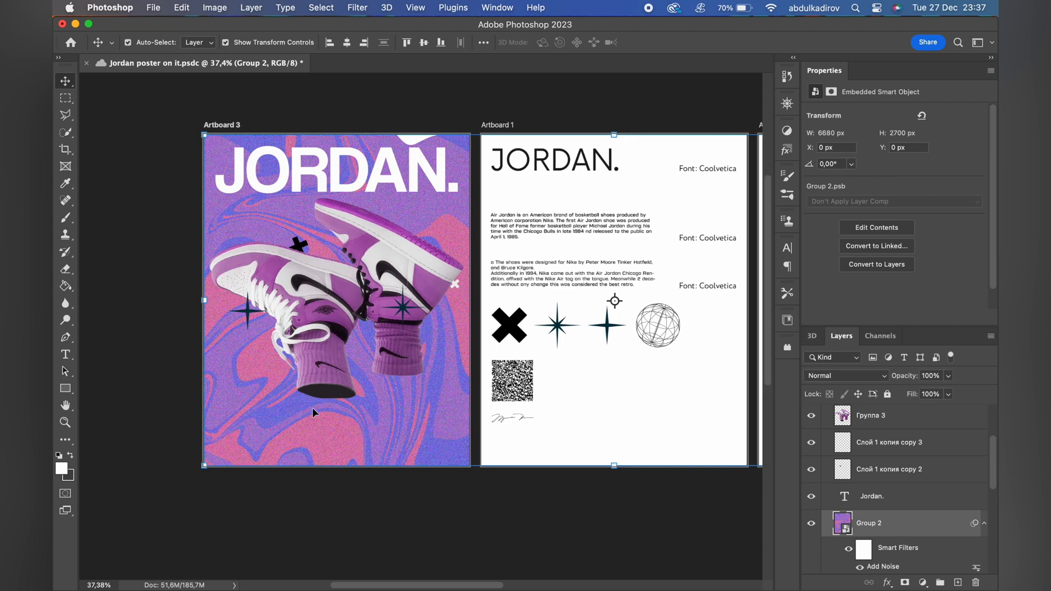
scroll(517, 240, right, 1)
click(642, 309)
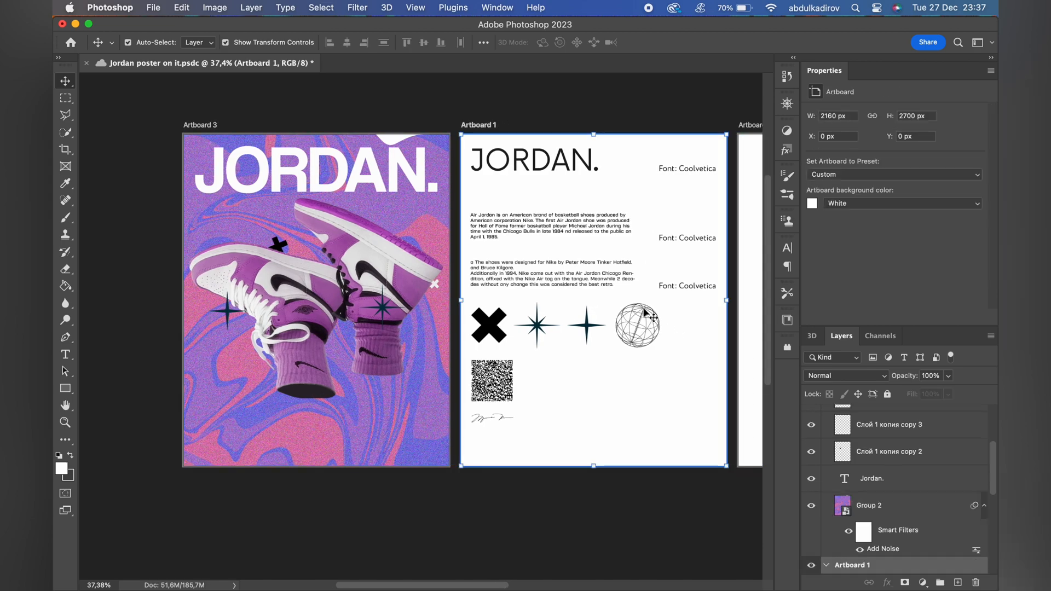
click(647, 310)
drag(647, 310, 205, 160)
scroll(206, 160, up, 2)
scroll(205, 160, up, 2)
scroll(205, 160, left, 4)
Enlarge the globe to about 852 × 848 px and position it at about X -230 px, Y -134 px.
scroll(206, 161, up, 3)
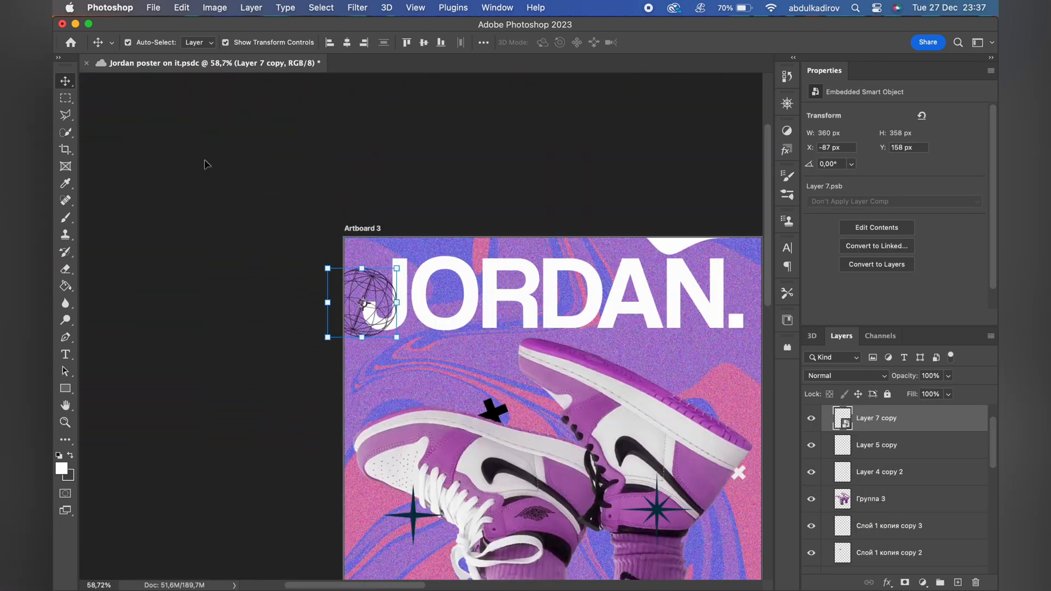
scroll(394, 322, up, 1)
drag(394, 301, 484, 300)
drag(420, 237, 401, 216)
drag(378, 365, 378, 382)
key(Return)
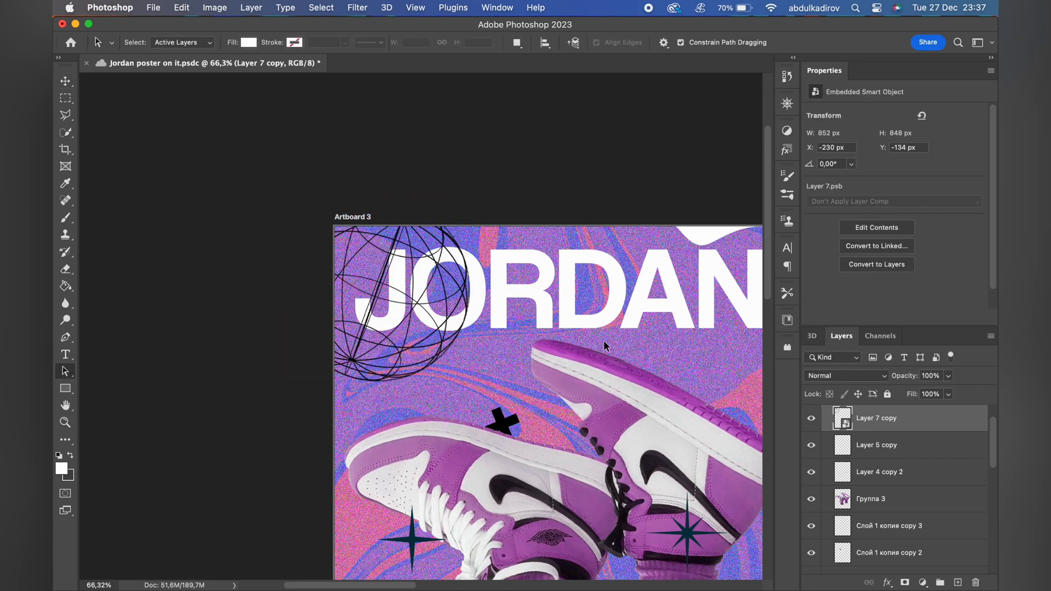
Stack the globe layer beneath the heading and turn it white with Hue/Saturation at Lightness +100.
drag(860, 418, 850, 497)
scroll(420, 328, down, 5)
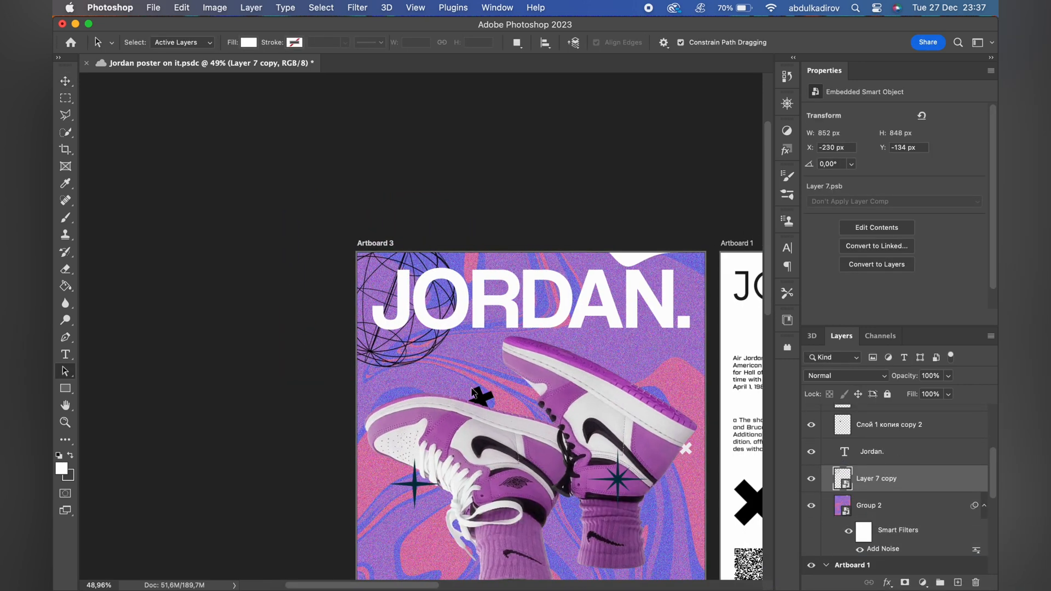
key(v)
key(super+u)
drag(547, 277, 609, 283)
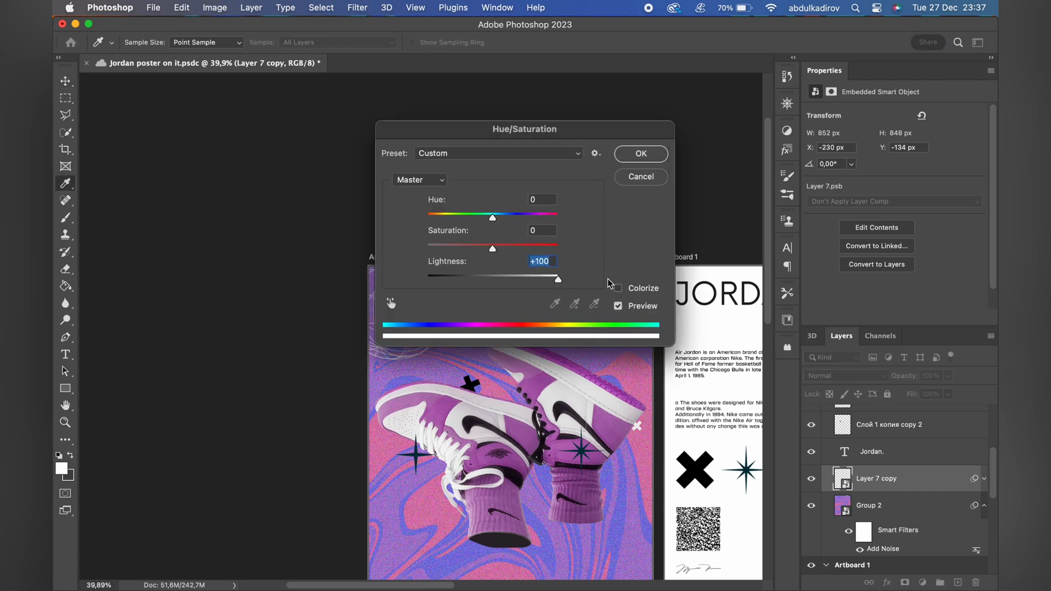
click(636, 155)
Duplicate Artboard 3's black X to beside the left sock's opening at about X 1230 px, Y 1960 px.
scroll(499, 356, up, 3)
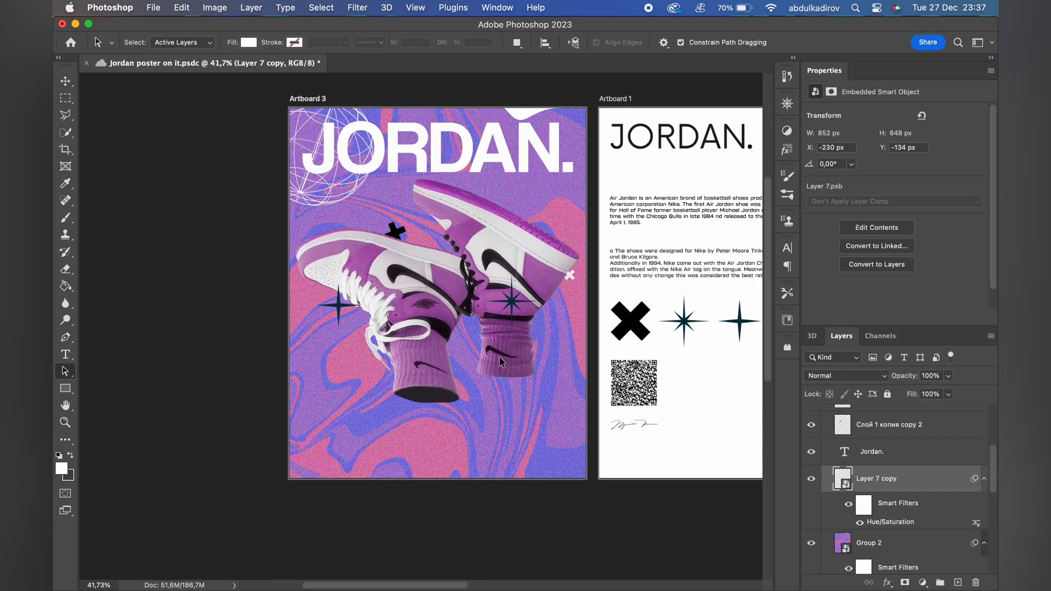
scroll(500, 356, right, 2)
scroll(499, 357, up, 5)
scroll(499, 356, down, 5)
scroll(431, 296, right, 2)
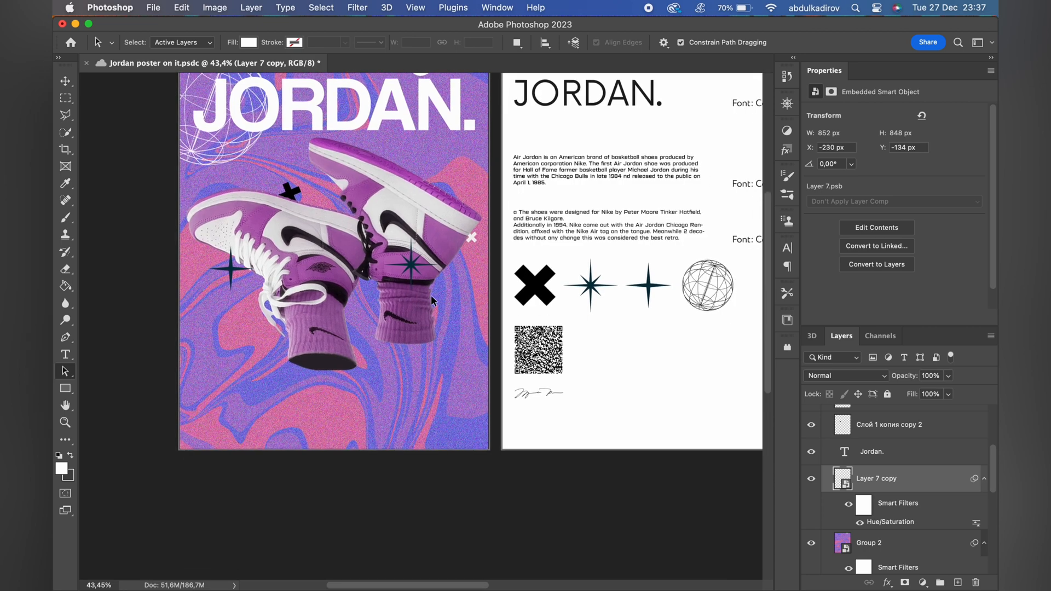
key(v)
click(291, 192)
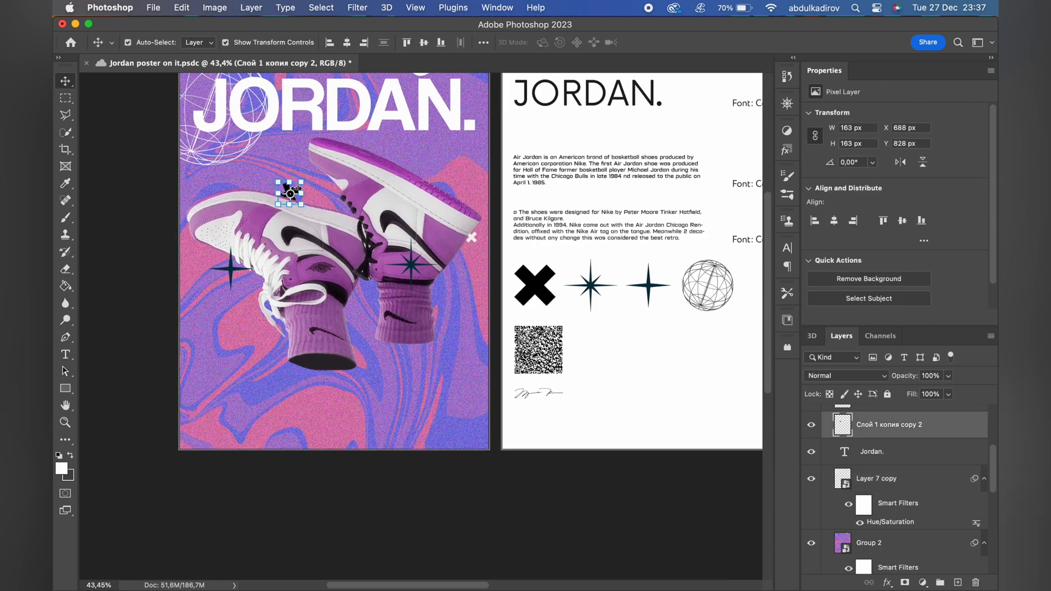
scroll(265, 147, up, 5)
drag(218, 102, 346, 363)
Colorize the duplicated X pink using Hue/Saturation with Hue +315, Saturation 84 and Lightness +63.
key(ctrl+u)
click(906, 326)
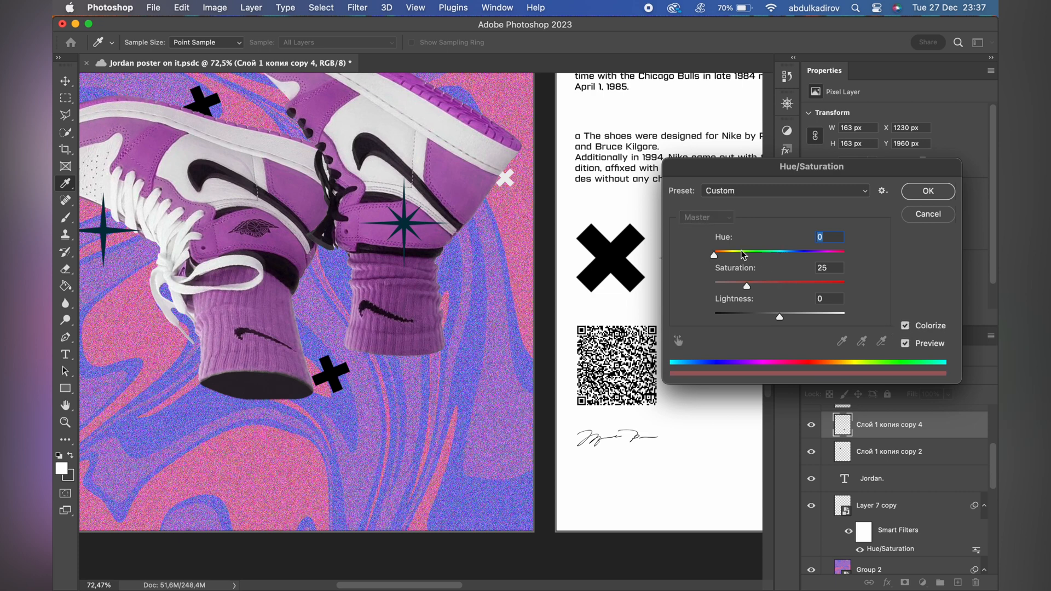
drag(780, 255, 819, 255)
drag(780, 314, 819, 314)
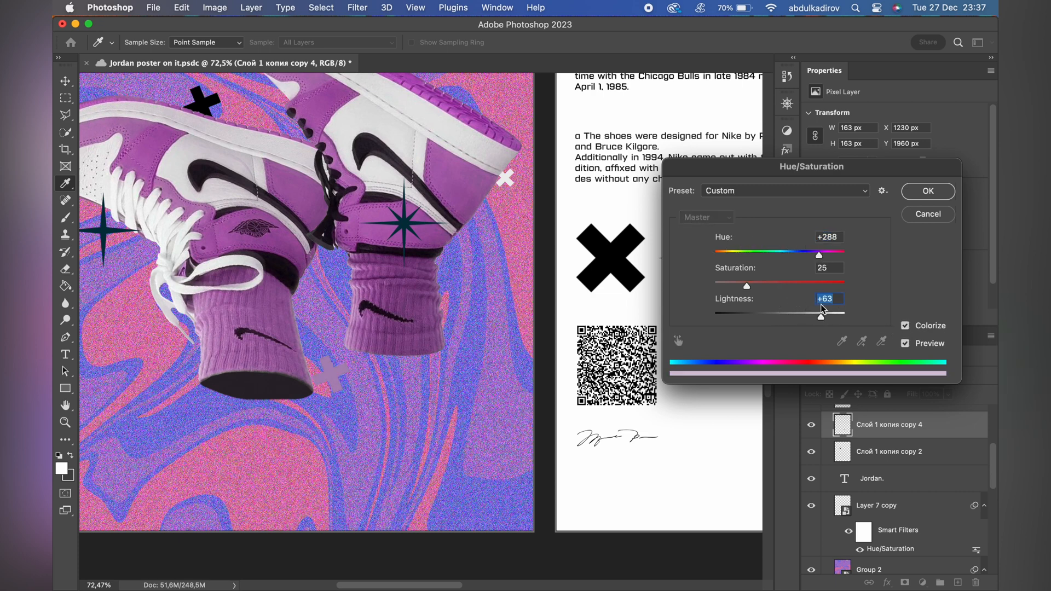
drag(816, 249, 827, 248)
drag(780, 287, 805, 286)
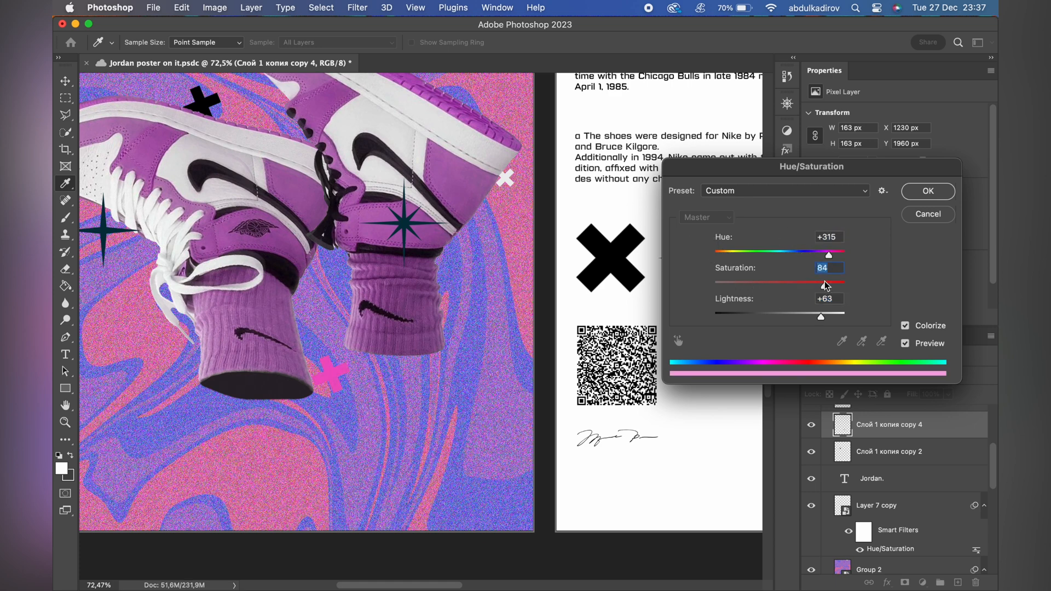
click(928, 191)
Enlarge the pink X to about 311 px and place it between the socks at about X 1185 px, Y 1635 px.
key(ctrl+t)
drag(350, 374, 370, 307)
key(Return)
scroll(389, 436, down, 5)
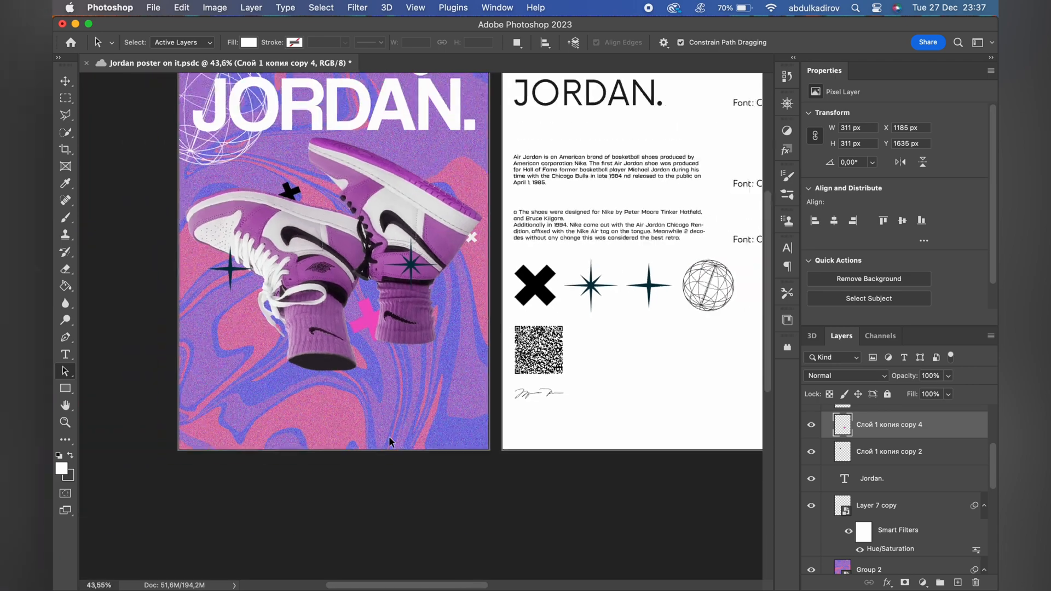
scroll(373, 369, up, 4)
key(v)
key(a)
scroll(373, 371, down, 3)
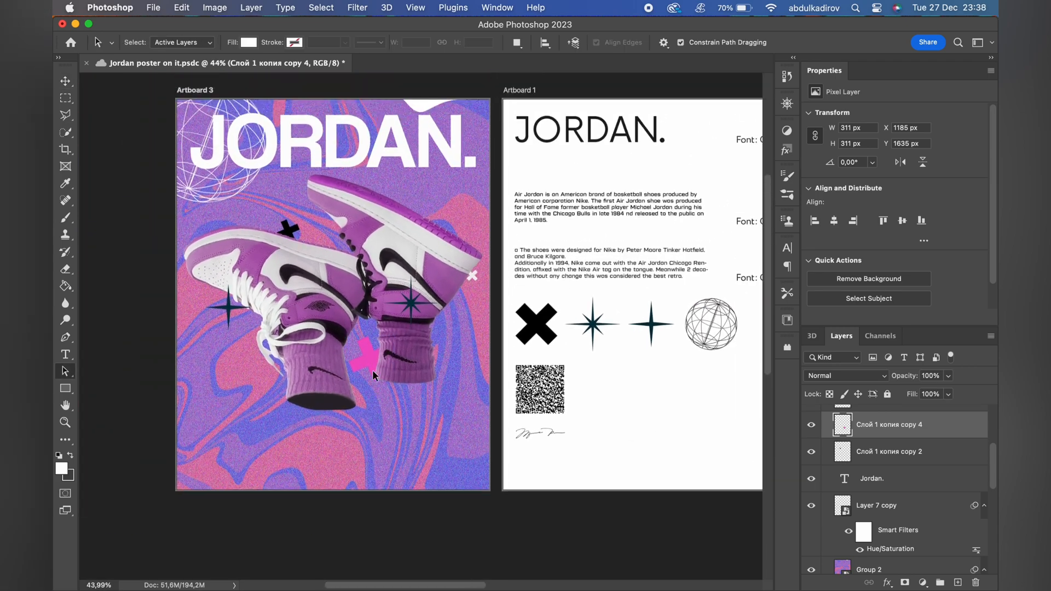
scroll(377, 403, up, 3)
scroll(378, 412, down, 3)
scroll(378, 412, up, 2)
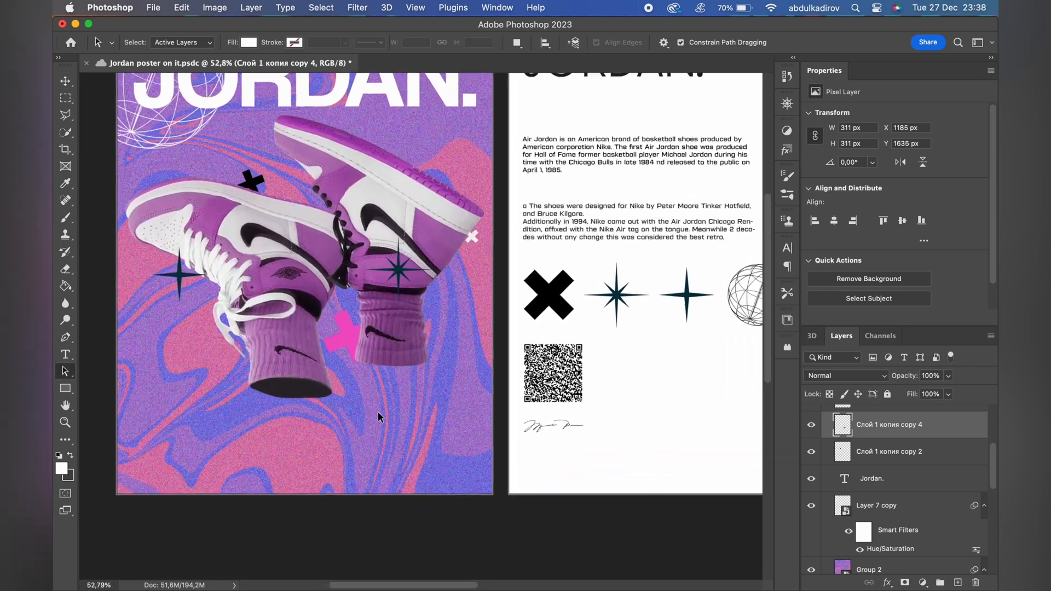
Add a paragraph text box in the lower-left corner of Artboard 3.
key(t)
drag(126, 425, 245, 479)
click(690, 42)
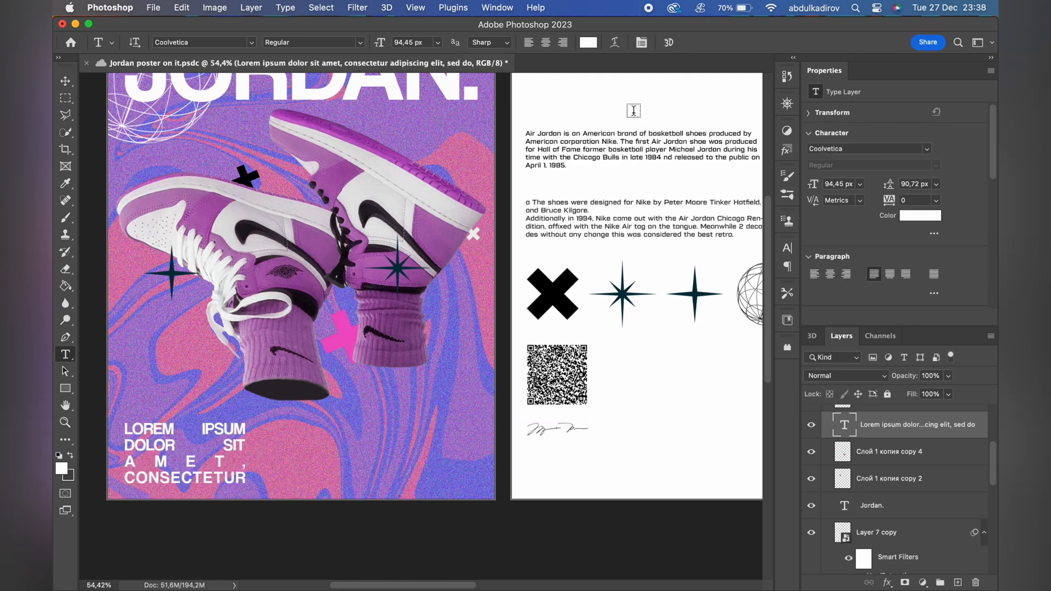
click(605, 145)
key(super+a)
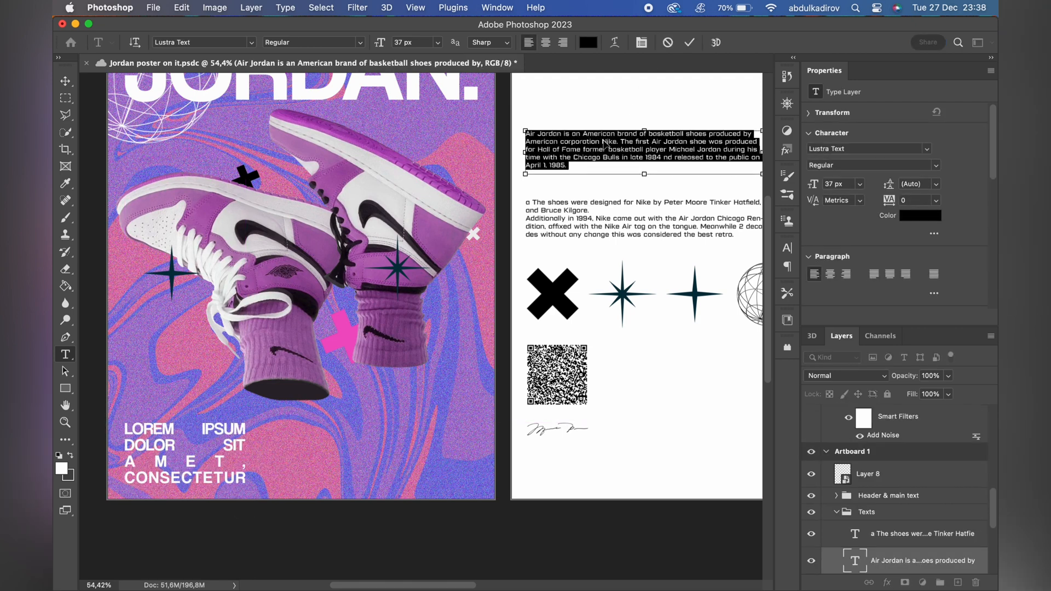
click(690, 43)
click(194, 444)
key(super+a)
key(Escape)
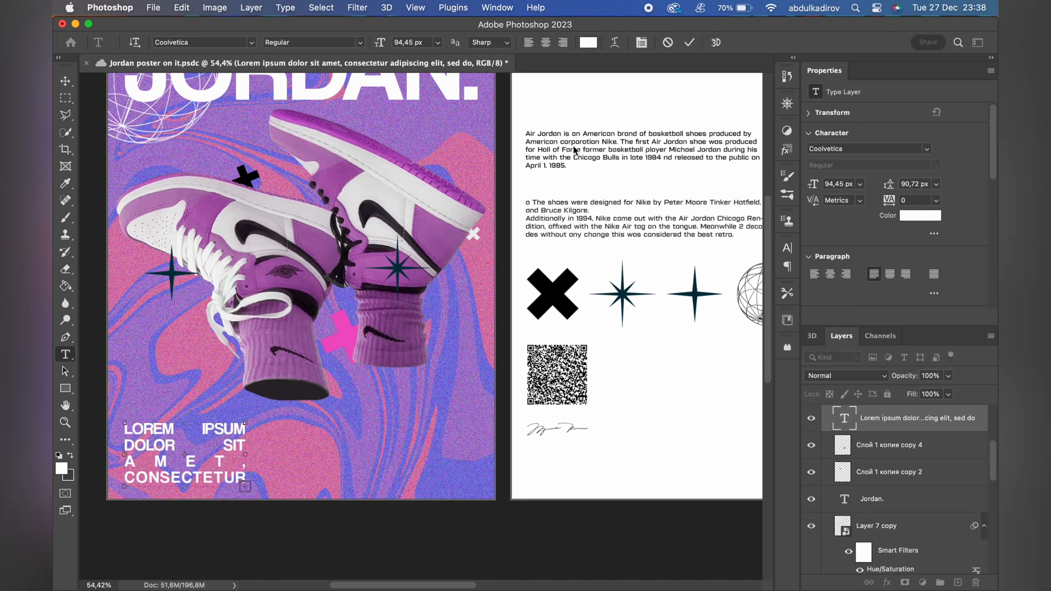
Replace the placeholder text on Artboard 3 with the "Air Jordan is an American brand" paragraph copied from Artboard 1.
click(601, 152)
key(super+a)
key(super+c)
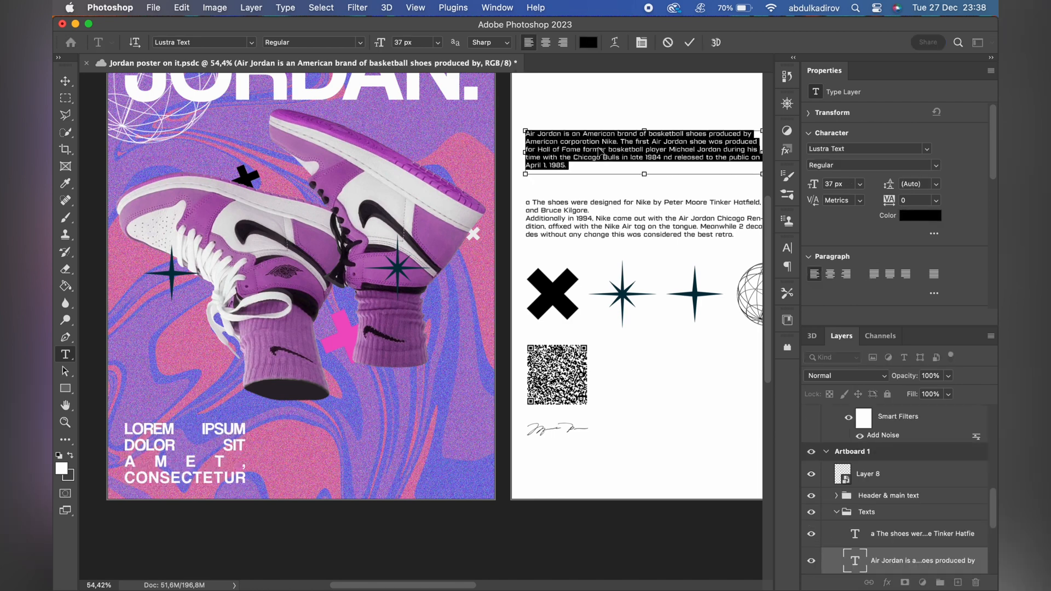
click(690, 42)
click(196, 462)
key(super+a)
key(super+v)
click(214, 433)
key(super+a)
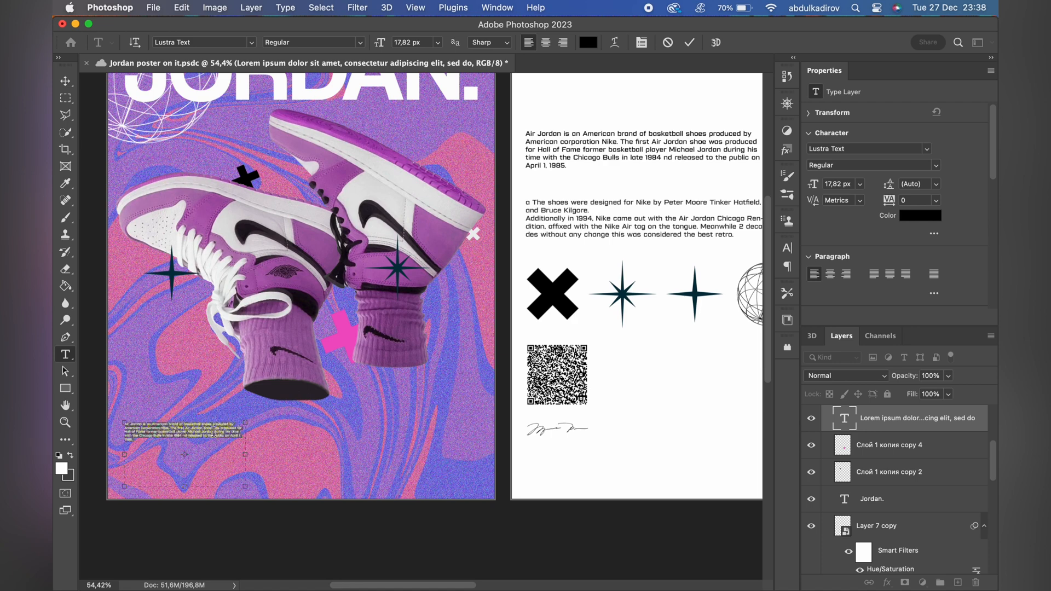
Set the pasted paragraph's font size to 33 px and justify it with the last line left-aligned.
text(33)
key(Return)
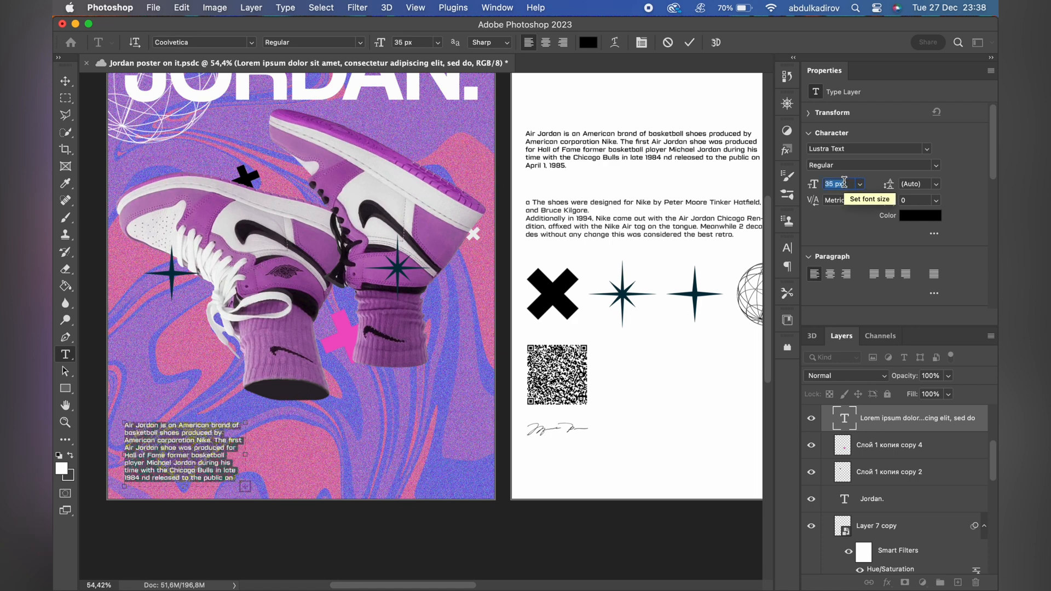
click(874, 274)
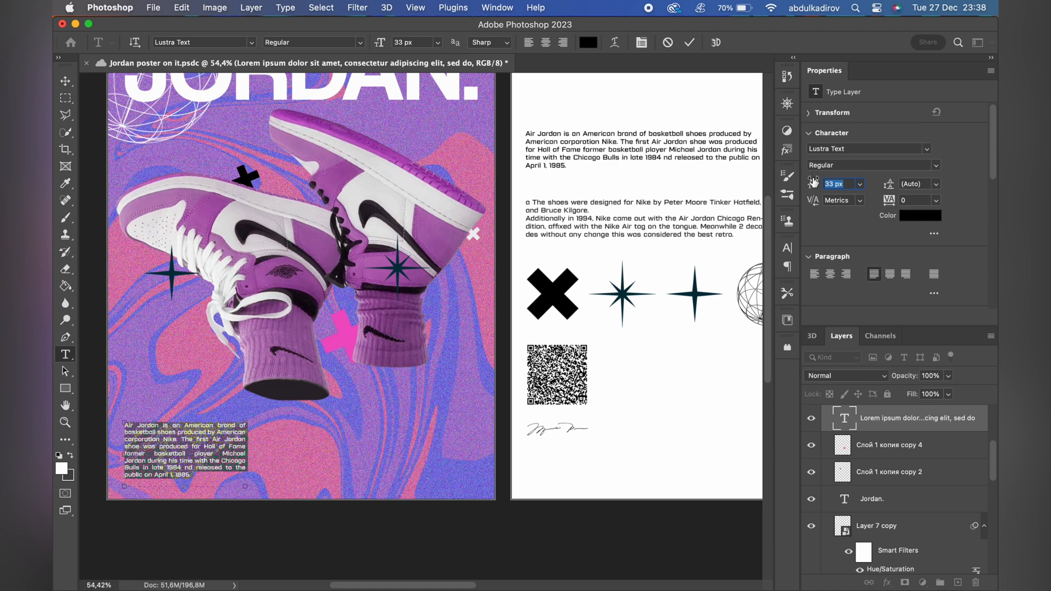
click(690, 44)
Fit the paragraph's text box height to its text and duplicate the block directly to its right.
key(v)
double_click(203, 457)
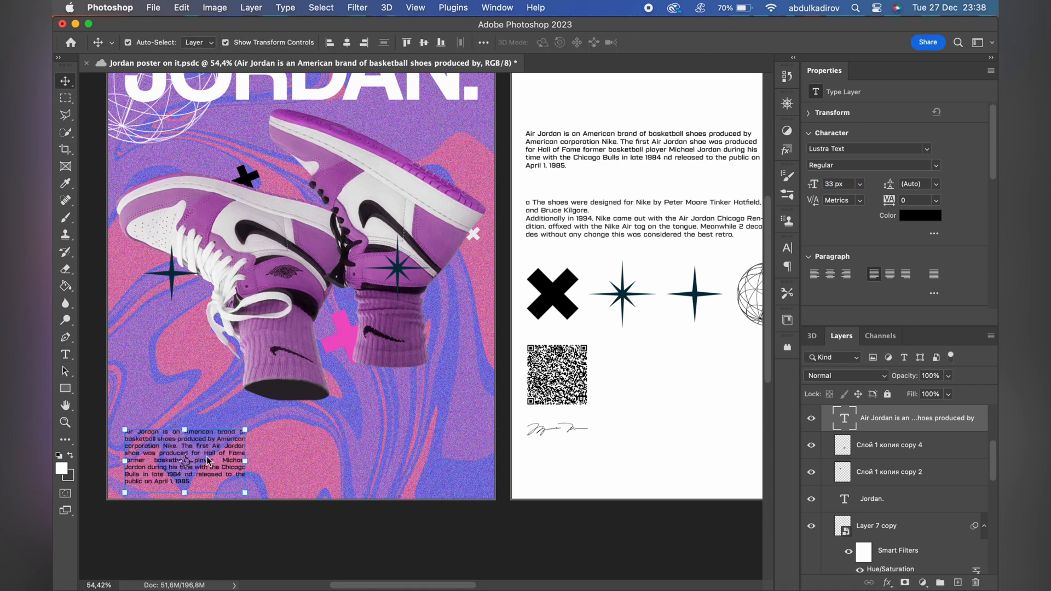
drag(185, 486, 187, 489)
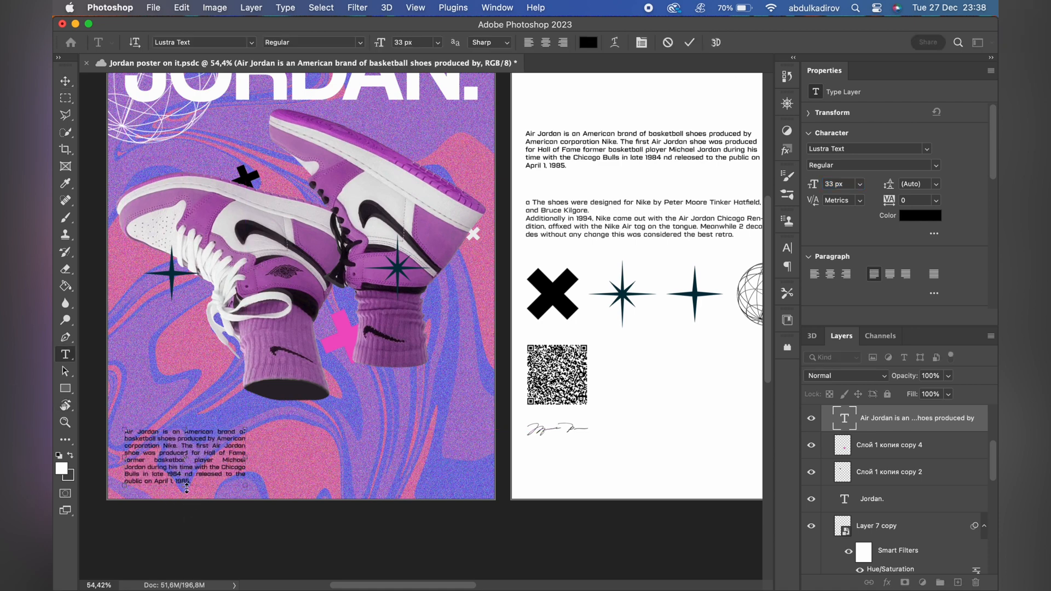
click(690, 44)
drag(233, 452, 356, 450)
scroll(355, 451, down, 3)
double_click(545, 272)
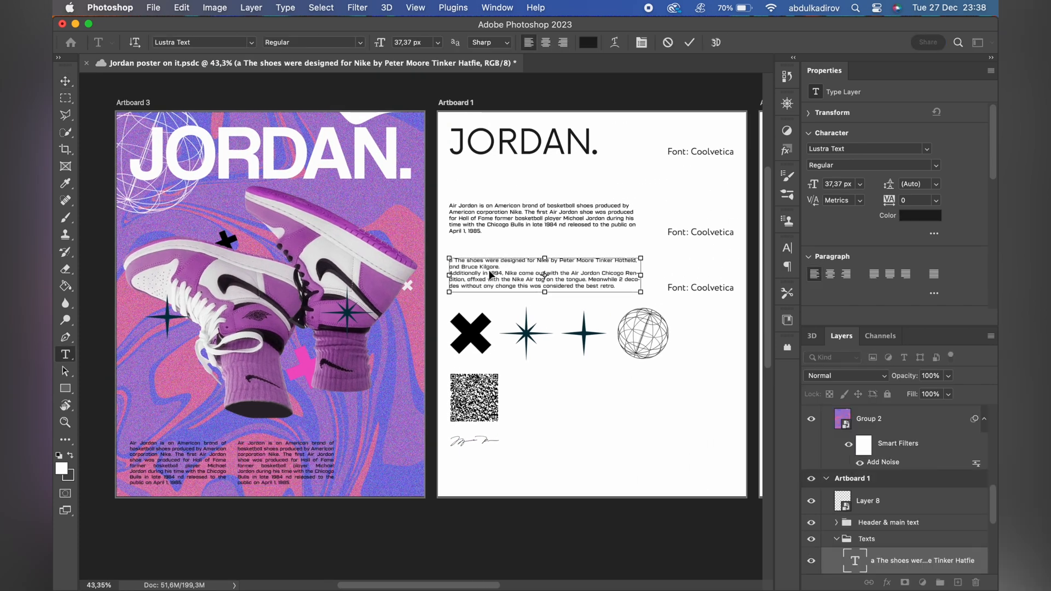
key(super+a)
click(690, 44)
click(304, 450)
key(super+a)
text(a The shoes were designed for Nike by Peter Moore Tinker Hatfield, and Bruce Kilgore. Additionally in 1994, Nike came out with the Air Jordan Chicago Rendition, affixed with the Nike Air tag on the tongue. Meanwhile 2 decades without any change this was considered the best retro.)
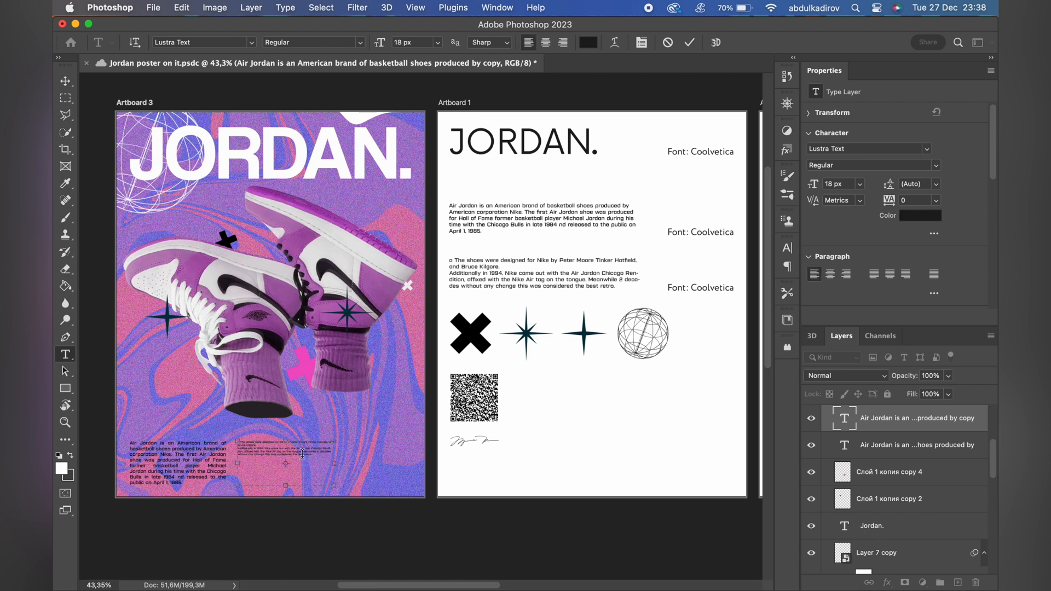
scroll(302, 454, up, 3)
key(super+a)
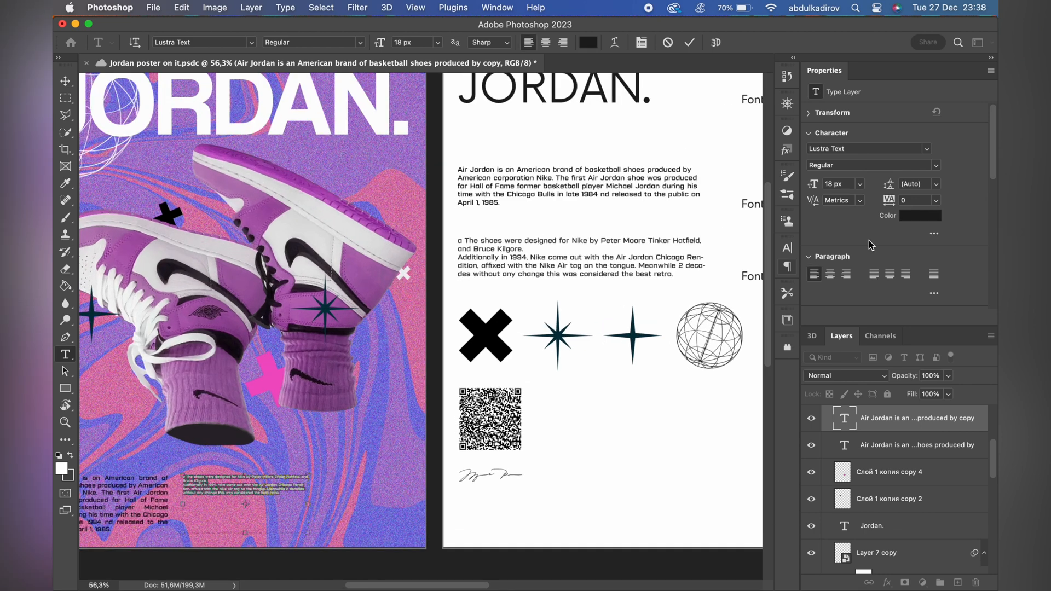
click(671, 47)
click(131, 501)
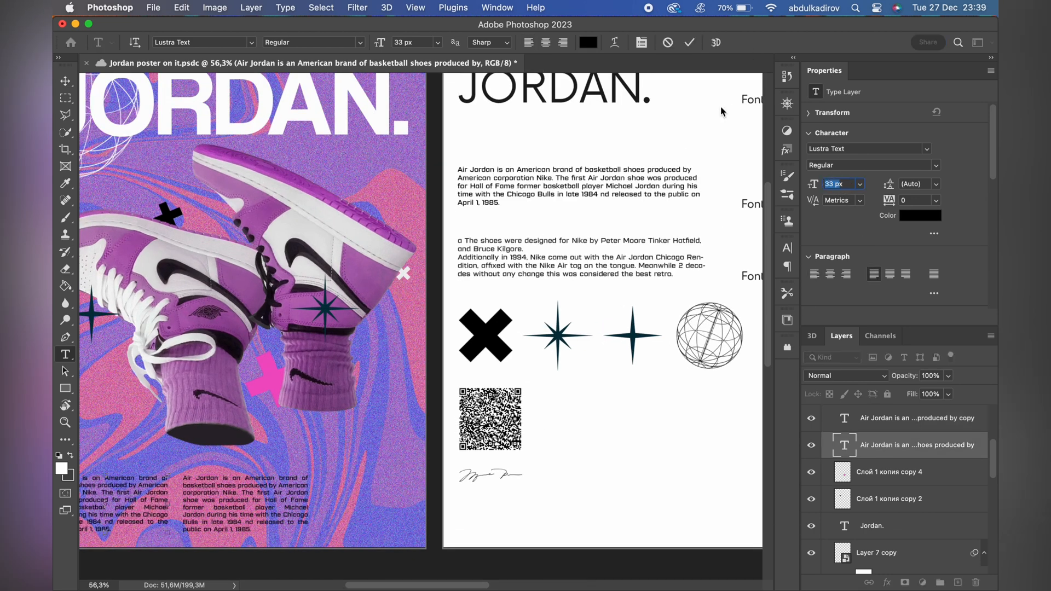
click(668, 46)
Replace the duplicated block's text with the "The shoes were designed" paragraph copied from Artboard 1.
click(510, 253)
key(super+a)
key(super+c)
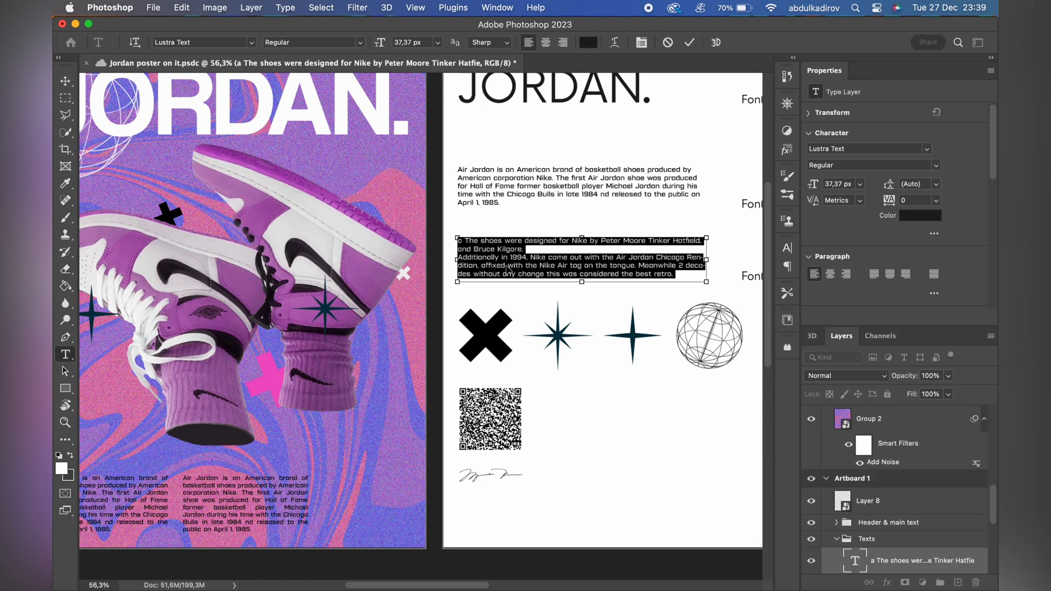
click(670, 43)
click(260, 508)
key(super+a)
key(super+v)
key(super+a)
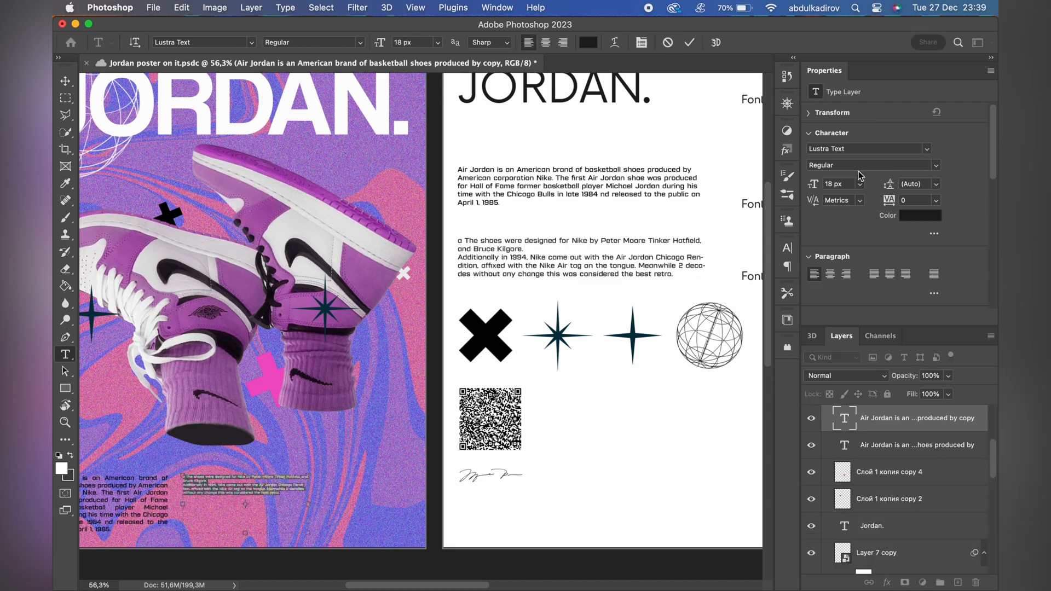
Set the second paragraph's font size to 33 px and justify it with the last line left-aligned.
text(33)
key(Return)
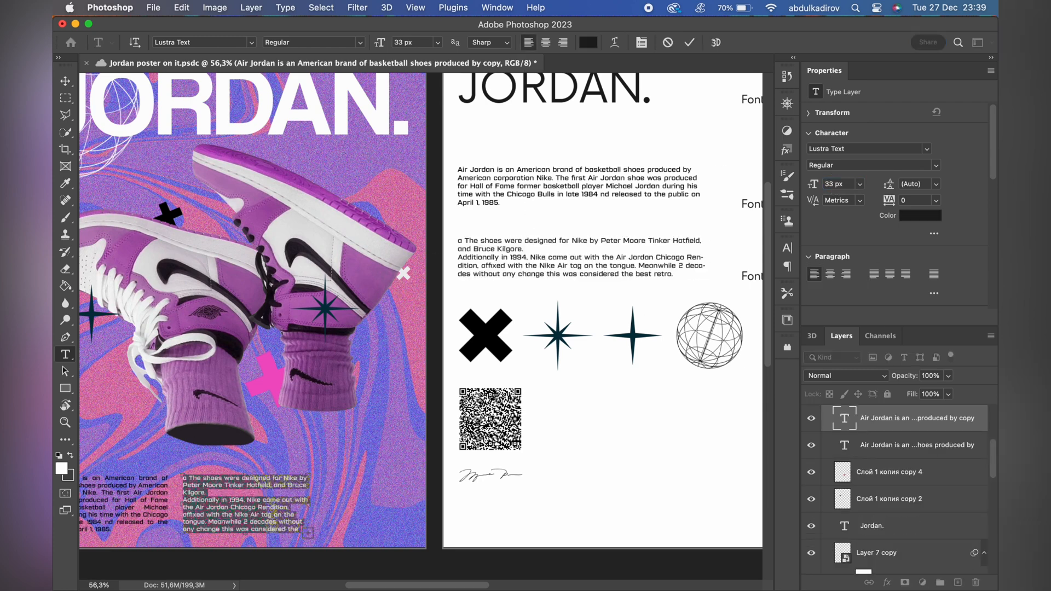
click(874, 275)
click(689, 43)
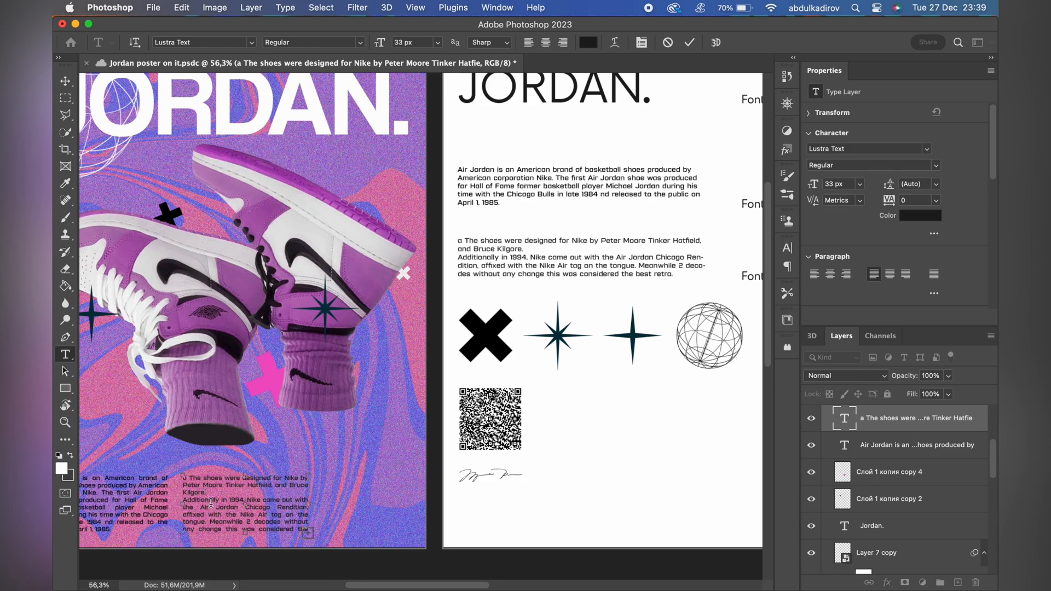
Remove the line break before "Additionally in 1994" in Artboard 3's second paragraph.
scroll(193, 496, up, 5)
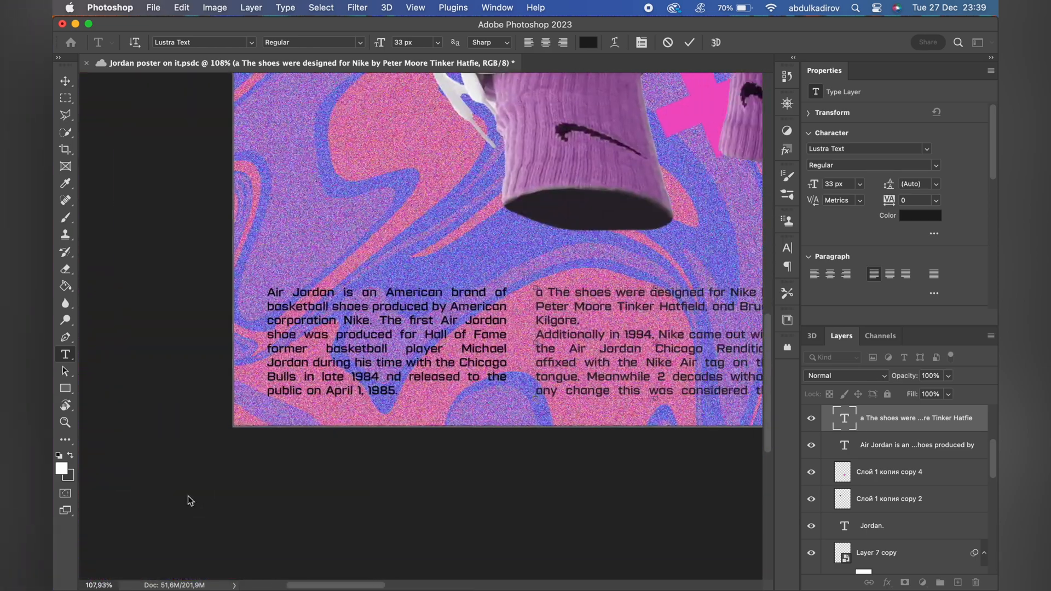
key(BackSpace)
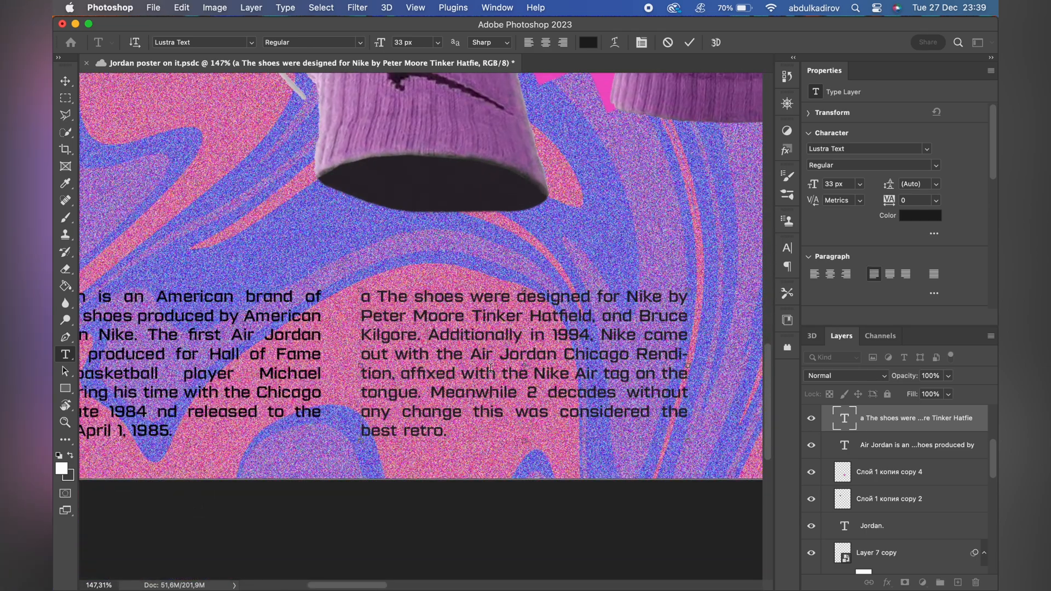
scroll(585, 331, down, 5)
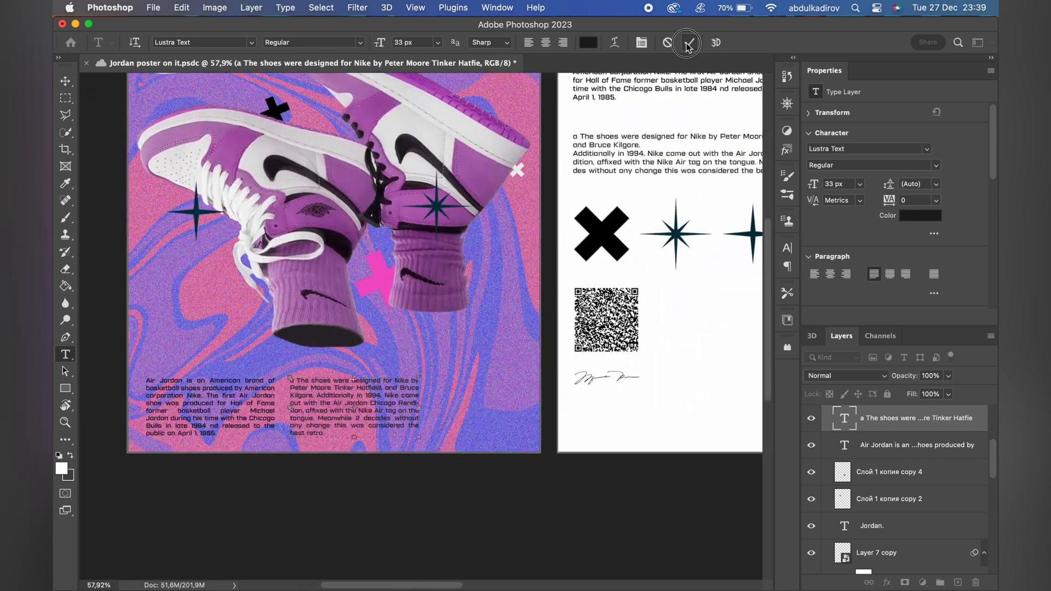
click(687, 44)
Move the second paragraph slightly closer to the first one along the bottom of Artboard 3.
scroll(402, 375, down, 2)
key(v)
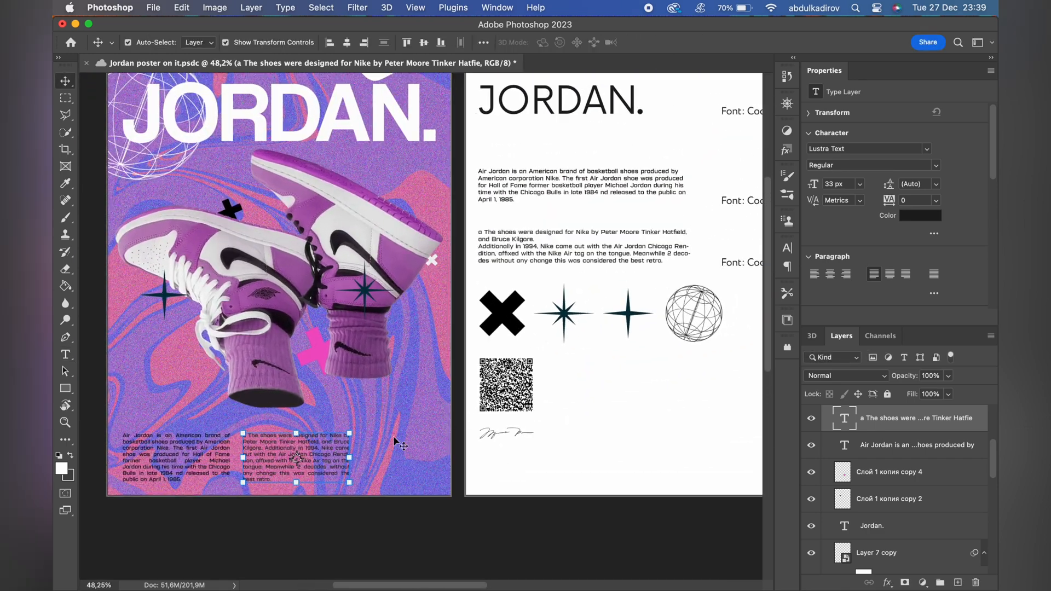
key(super+t)
click(375, 456)
click(216, 454)
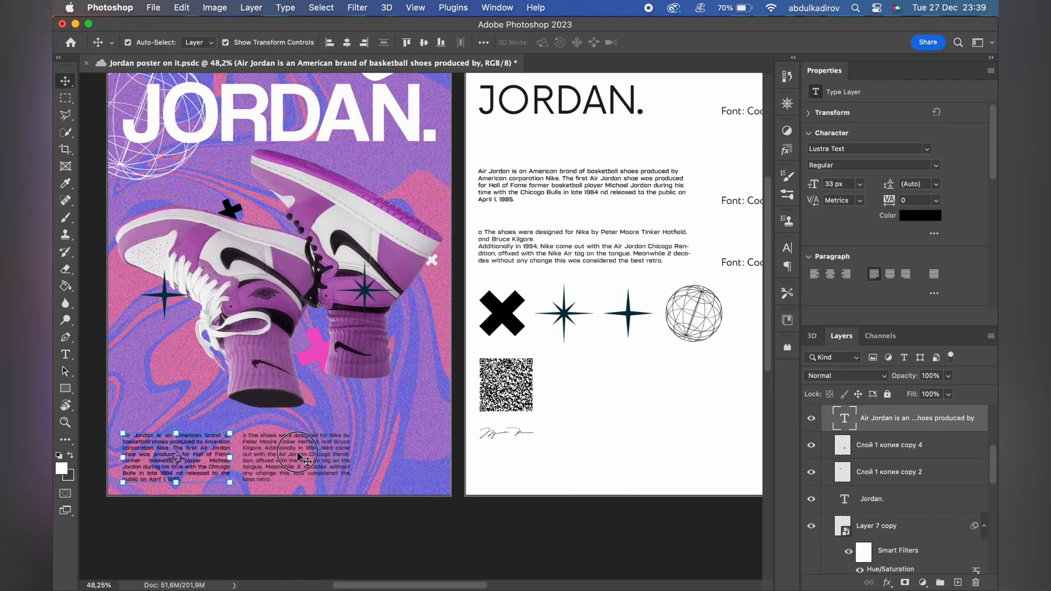
drag(275, 451, 270, 451)
shift+click(218, 453)
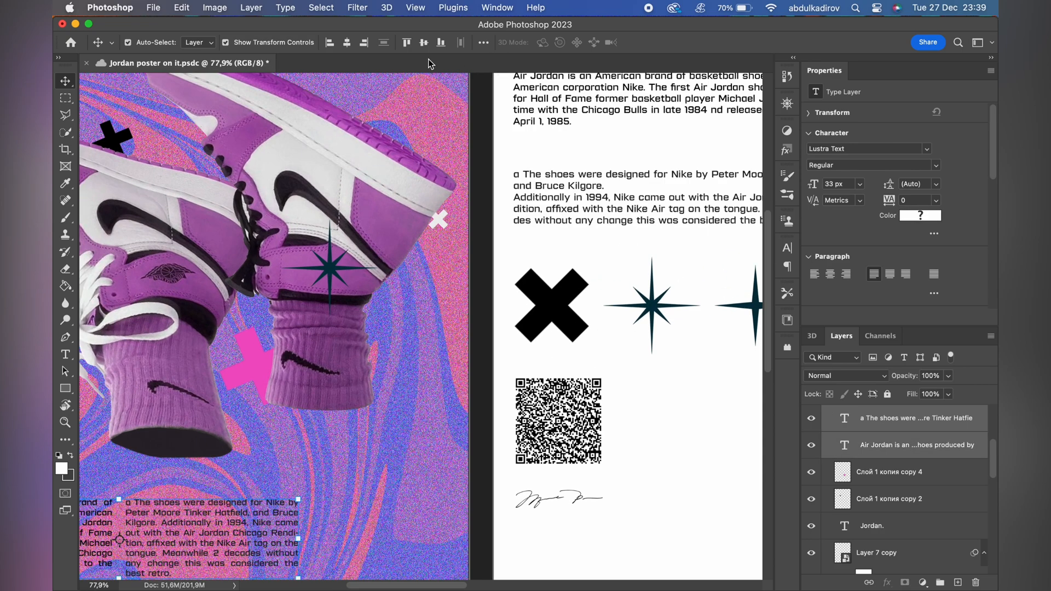
scroll(376, 174, left, 5)
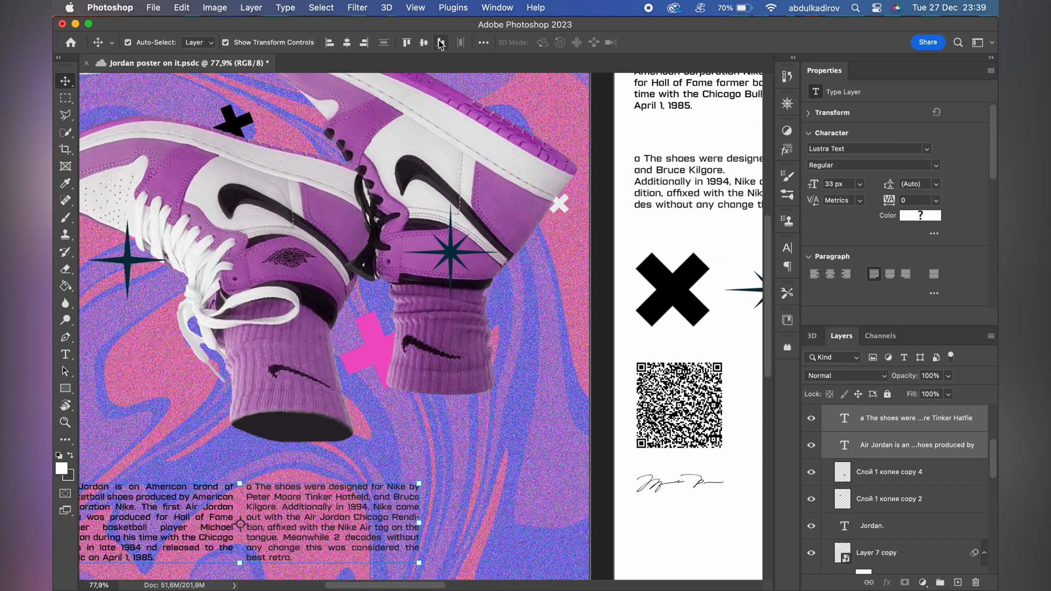
scroll(503, 377, down, 5)
click(504, 383)
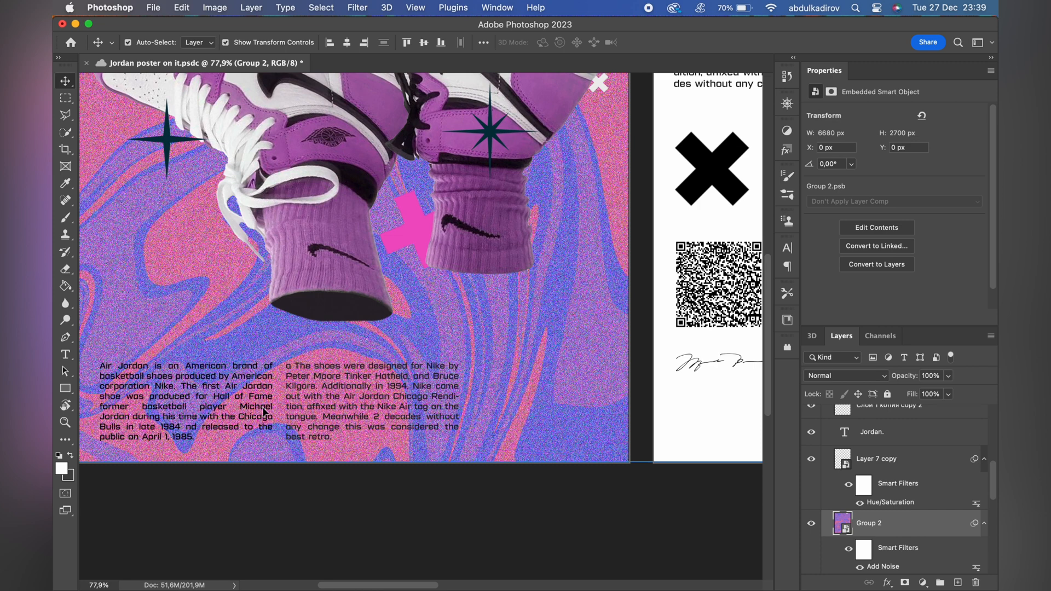
Scale both paragraphs on Artboard 3 down together to a font size of 28,46 px.
click(265, 411)
shift+click(373, 408)
key(ctrl+t)
drag(459, 407, 410, 407)
key(Return)
Resize the first paragraph's text box to about 483 px wide and 332 px high.
key(t)
click(210, 415)
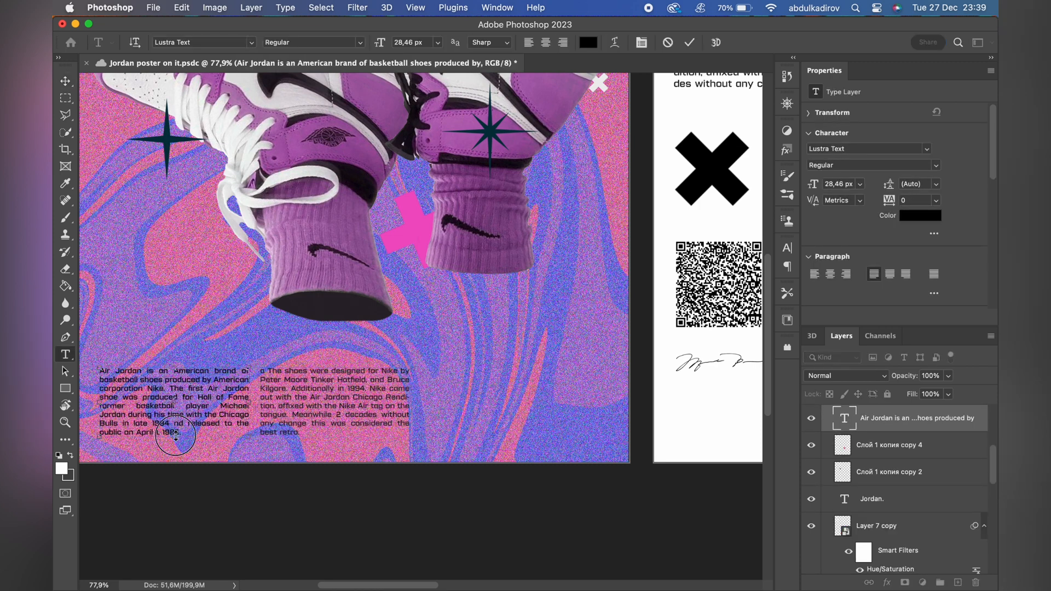
drag(176, 436, 176, 453)
drag(250, 414, 222, 413)
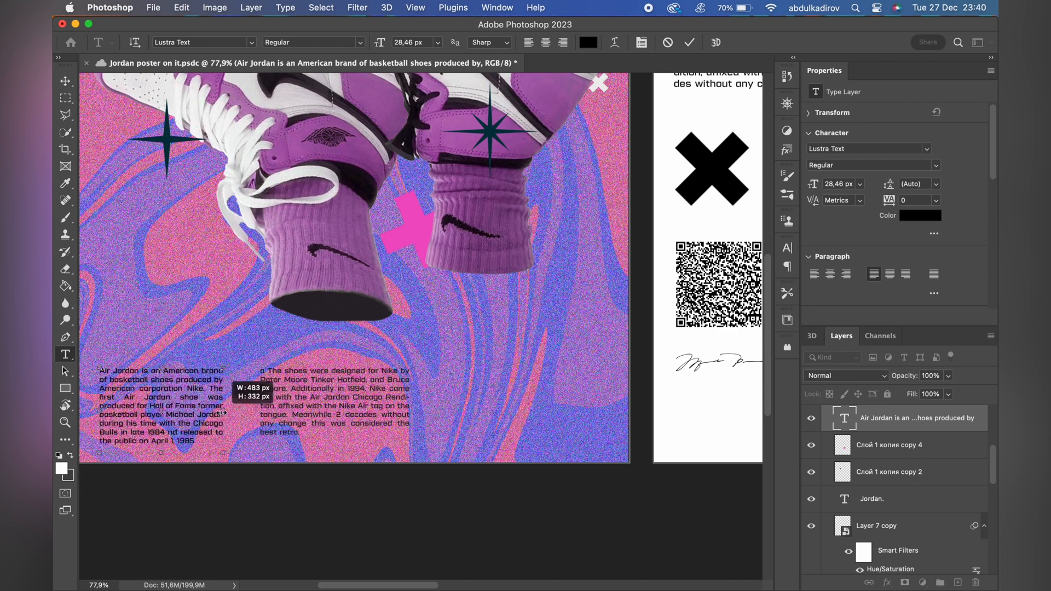
click(692, 42)
Move the second paragraph up over the right sock and duplicate the first paragraph twice to form three evenly spaced columns.
key(v)
drag(327, 393, 479, 396)
drag(177, 406, 314, 389)
click(452, 387)
drag(452, 387, 477, 229)
drag(311, 387, 439, 392)
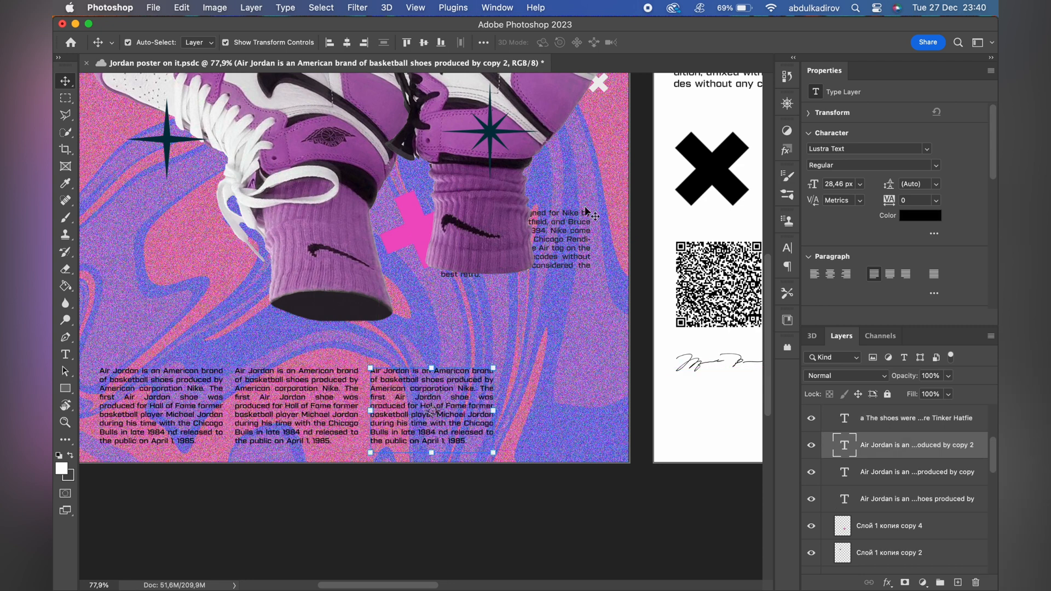
Replace the third column's text with the "The shoes were designed" paragraph and remove its leading "a".
double_click(566, 232)
click(688, 41)
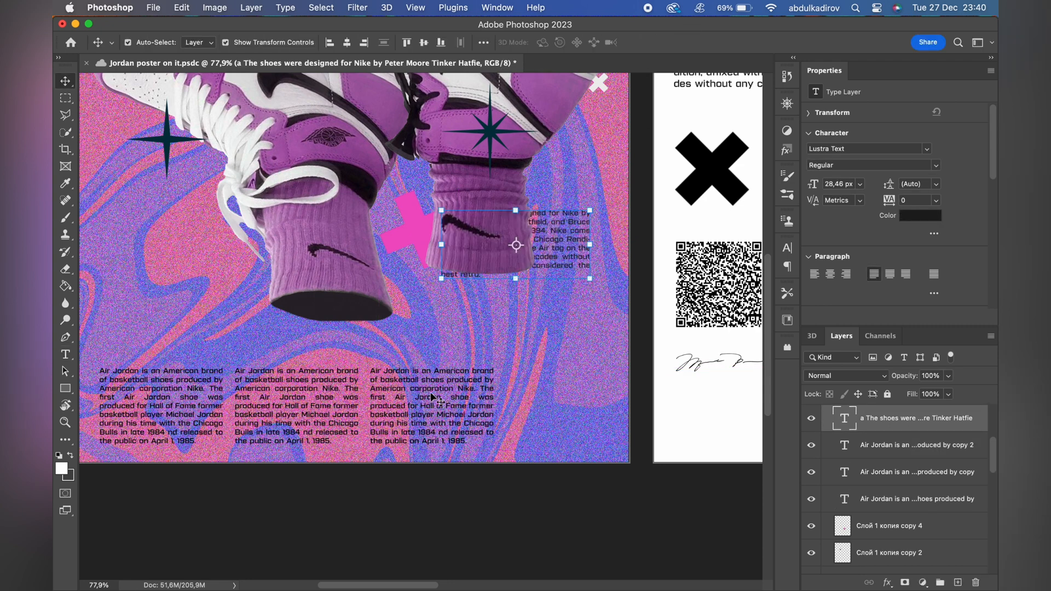
double_click(434, 397)
text(a The shoes were designed for Nike by Peter Moore Tinker Hatfield, and Bruce Kilgore. Additionally in 1994, Nike come out with the Air Jordan Chicago Rendition, affixed with the Nike Air tag on the tongue. Meanwhile 2 decades without any change this was considered the best retro.)
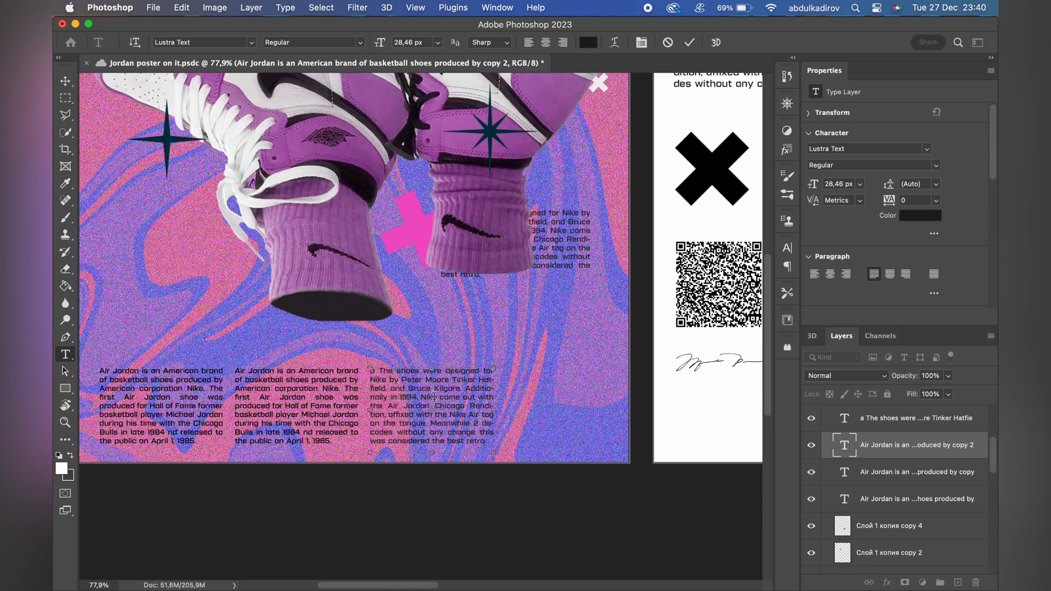
click(690, 43)
click(383, 374)
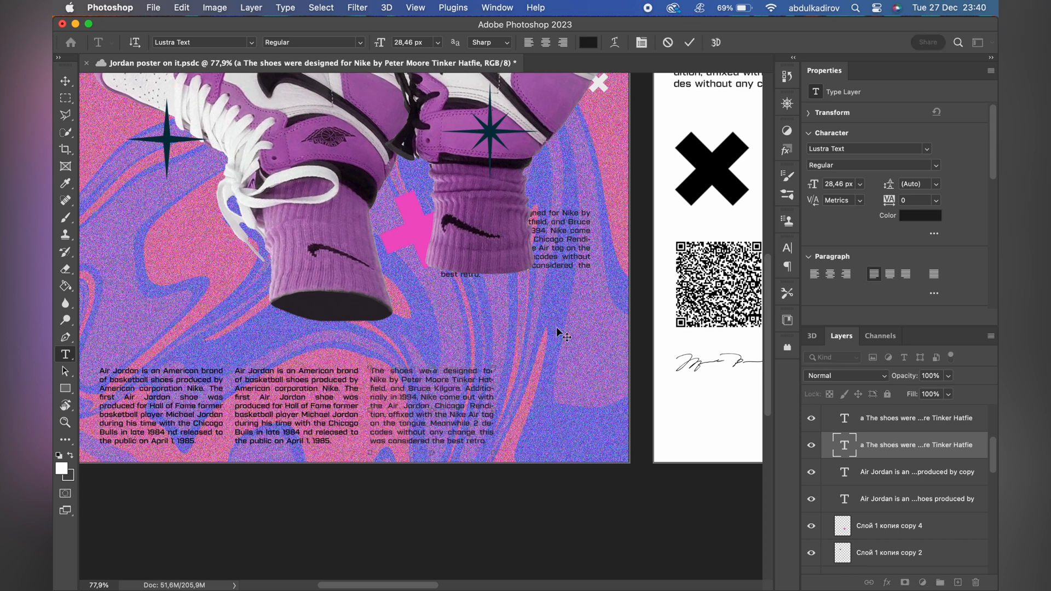
click(689, 42)
Delete the leftover "a The shoes were designed" paragraph behind the right sock.
key(v)
click(573, 219)
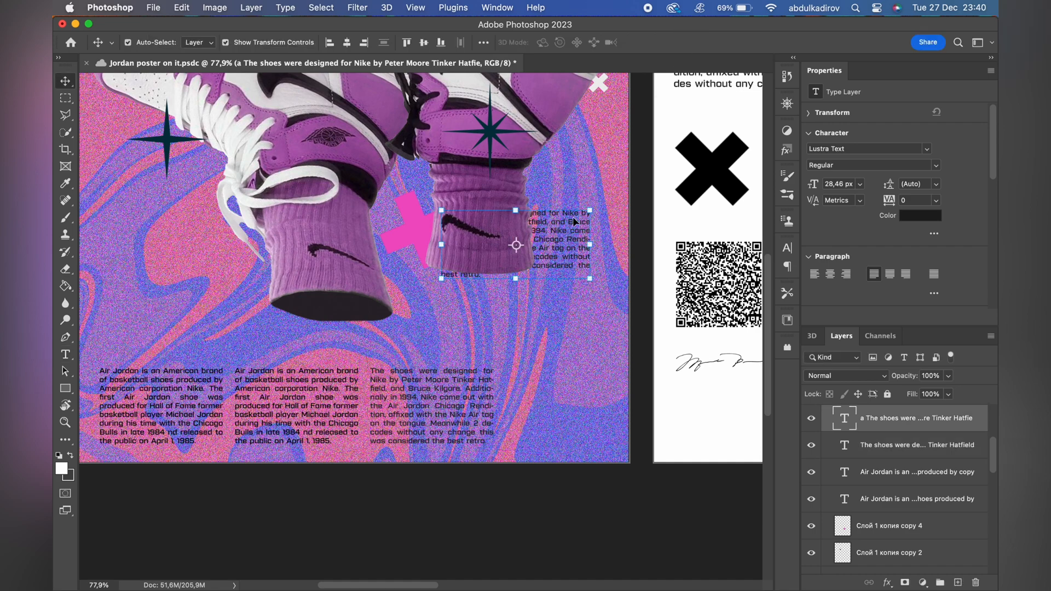
key(Delete)
Save the document and duplicate Artboard 1's QR code into Artboard 3's lower-right corner, scaled down to about 294 px wide.
key(a)
scroll(478, 469, down, 5)
key(v)
scroll(514, 405, up, 2)
scroll(515, 405, right, 2)
click(556, 341)
key(super+s)
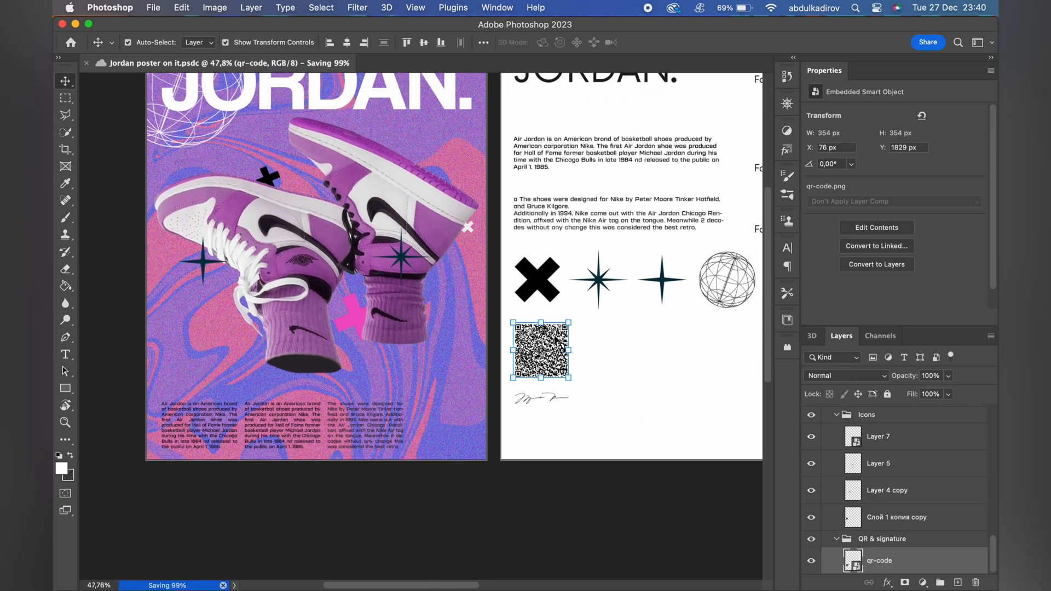
drag(554, 341, 481, 383)
scroll(465, 413, up, 4)
key(Return)
Nudge the QR code copy slightly left and the third text column slightly right to even out their spacing.
key(a)
scroll(487, 313, down, 3)
scroll(486, 313, left, 1)
key(v)
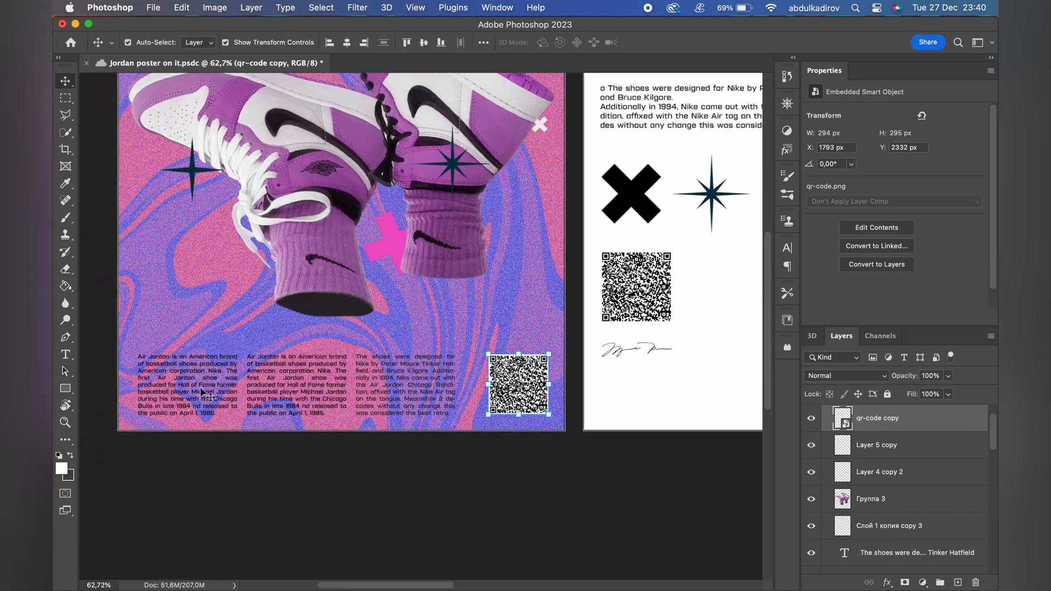
key(shift+Left)
key(shift+Left)
click(438, 383)
key(shift+Right)
key(shift+Right)
key(shift+Right)
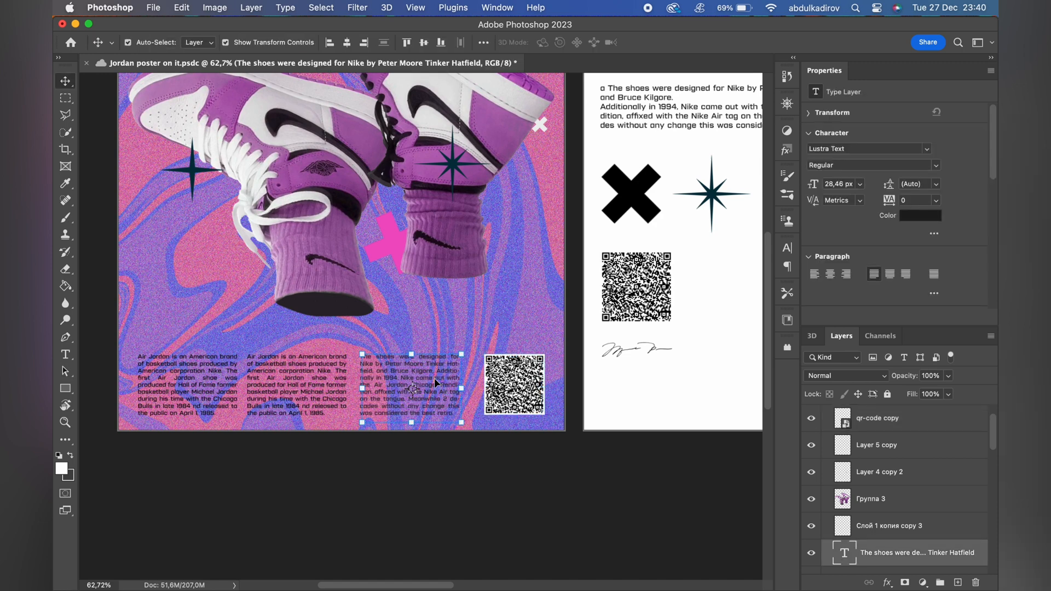
Shift the second text column slightly right to even out the spacing between the three columns.
drag(317, 385, 323, 386)
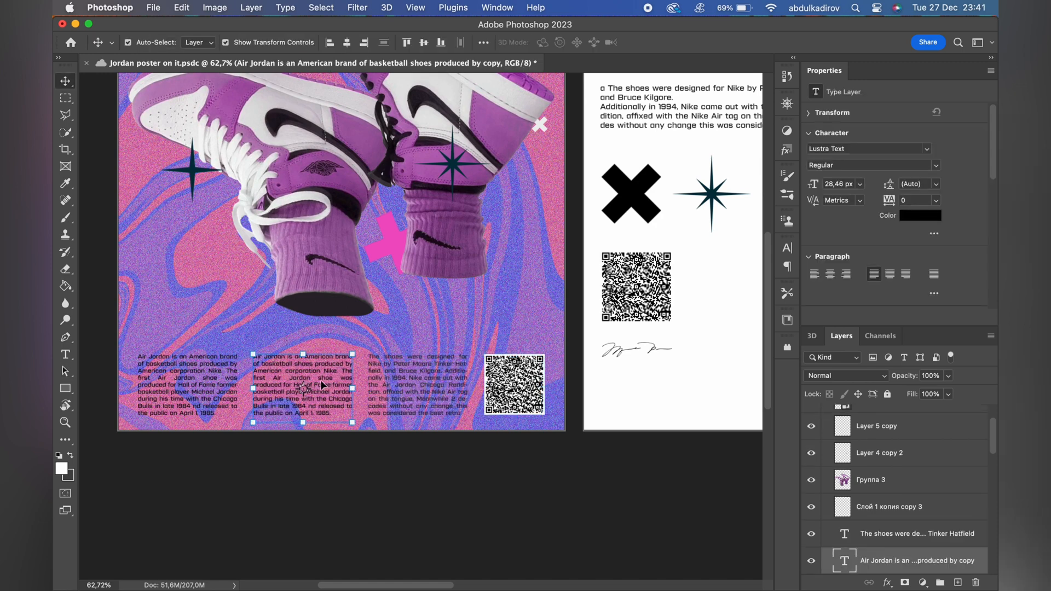
click(423, 305)
scroll(422, 305, down, 3)
Select the three text columns at the foot of the poster and recolor them white (ffffff).
click(407, 401)
shift+click(326, 404)
shift+click(219, 406)
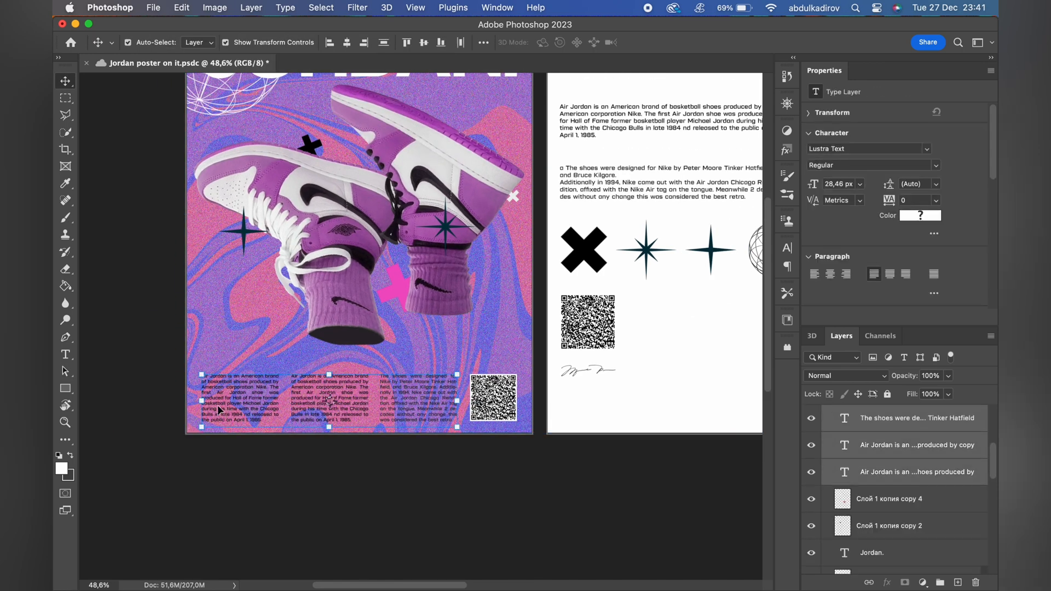
click(931, 215)
click(614, 343)
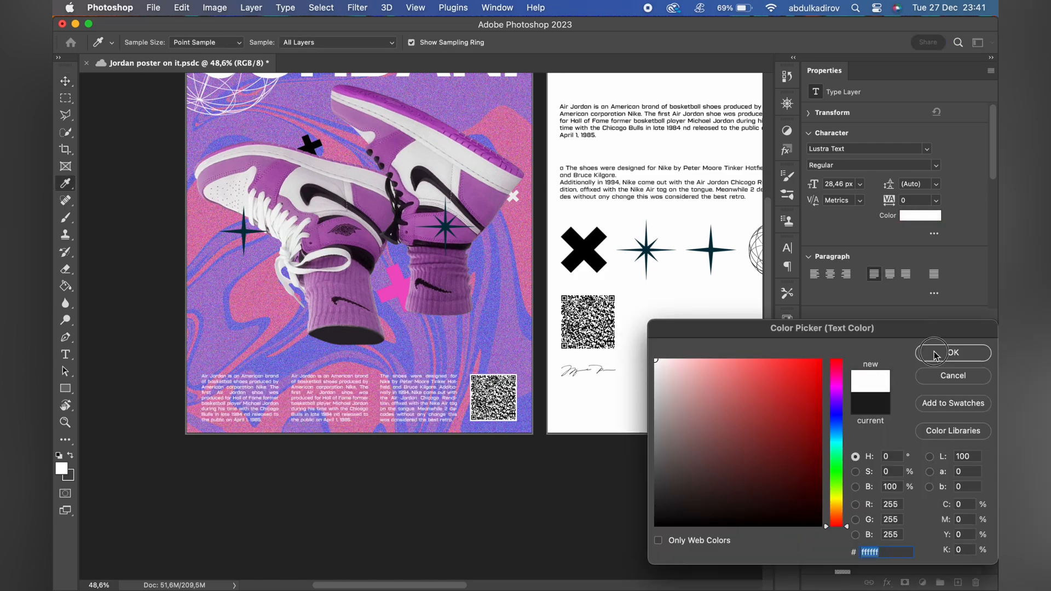
click(951, 352)
key(a)
scroll(399, 389, up, 2)
scroll(399, 390, down, 4)
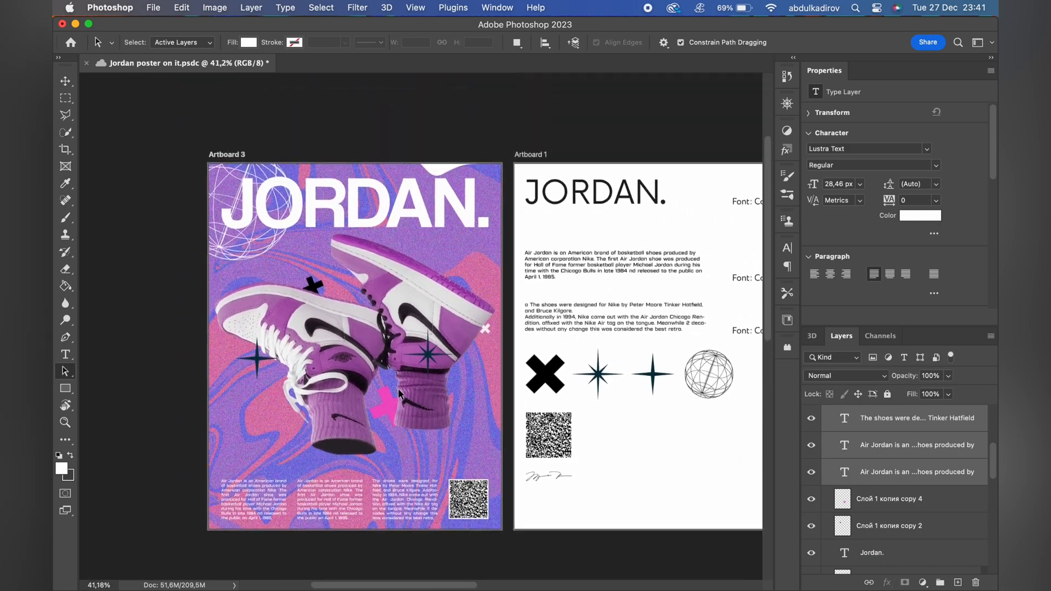
Duplicate Artboard 1's signature into Artboard 3, placing the copy just above the QR code.
scroll(652, 385, up, 5)
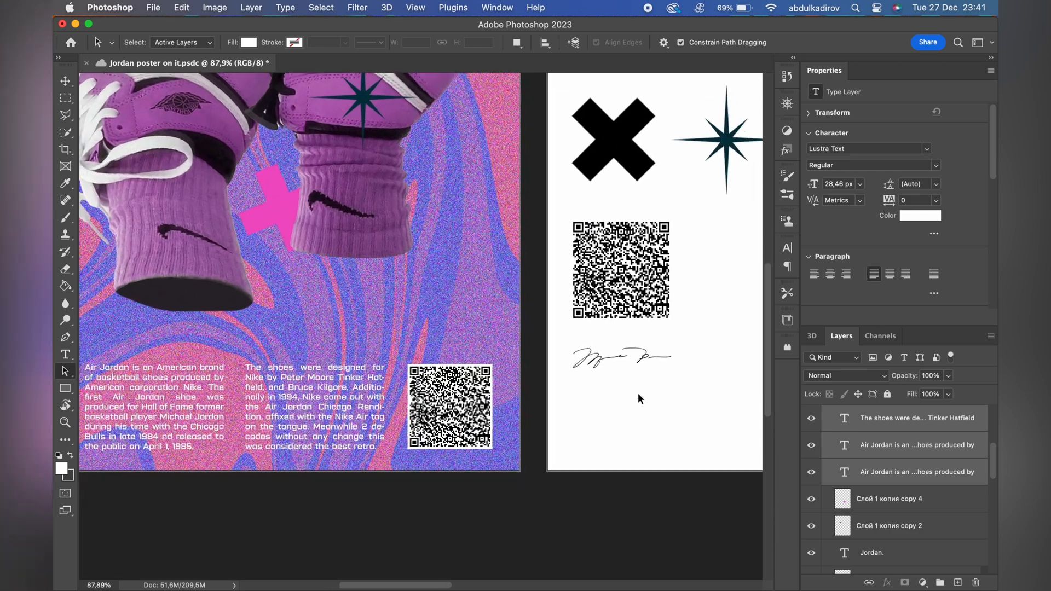
key(v)
click(642, 367)
click(642, 368)
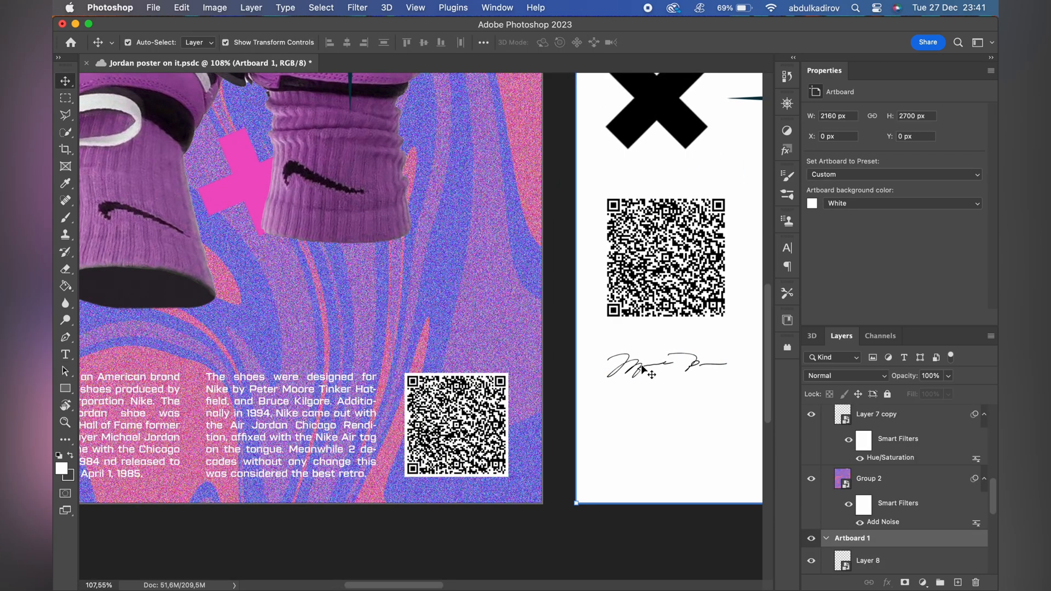
scroll(642, 368, up, 2)
click(689, 376)
drag(708, 379, 688, 381)
scroll(614, 368, right, 5)
scroll(615, 367, up, 2)
click(475, 390)
click(465, 386)
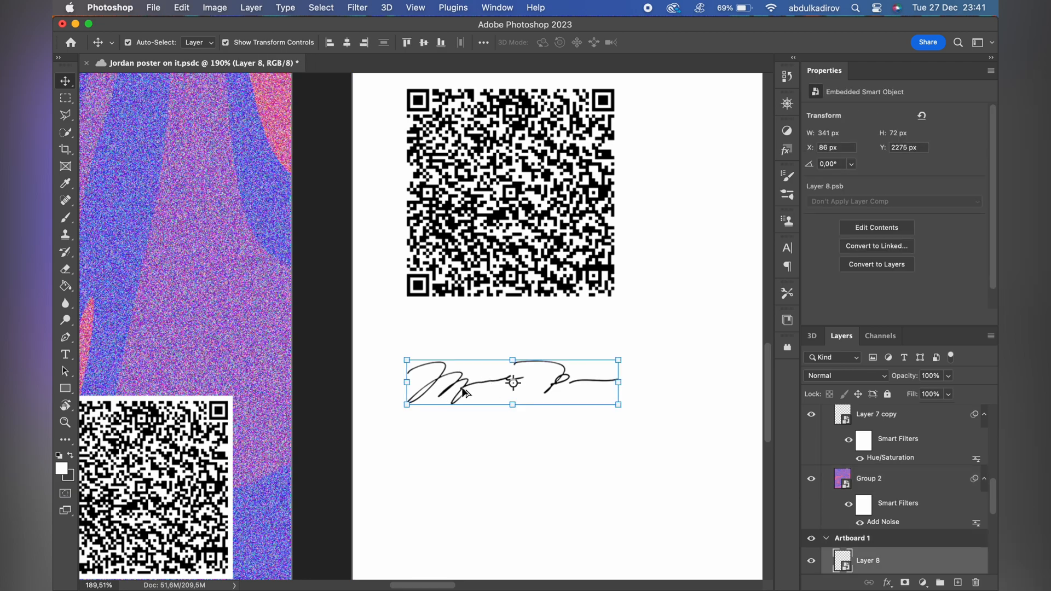
drag(465, 393, 127, 337)
scroll(216, 281, down, 3)
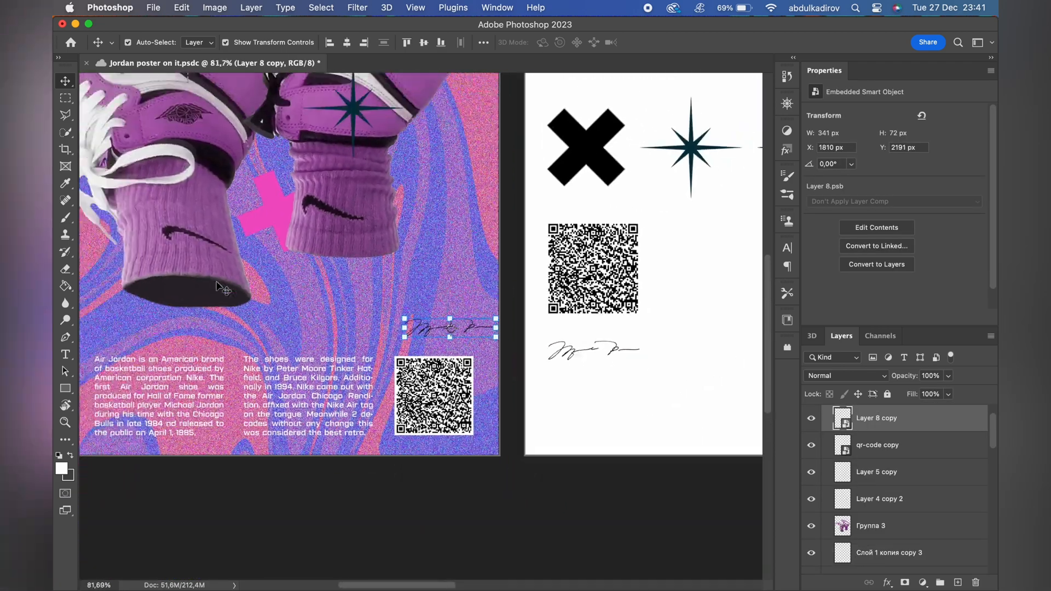
Enlarge the signature copy to about 614 px wide and move it higher above the QR code.
scroll(421, 325, down, 1)
drag(409, 330, 348, 330)
key(Return)
scroll(409, 325, up, 2)
key(a)
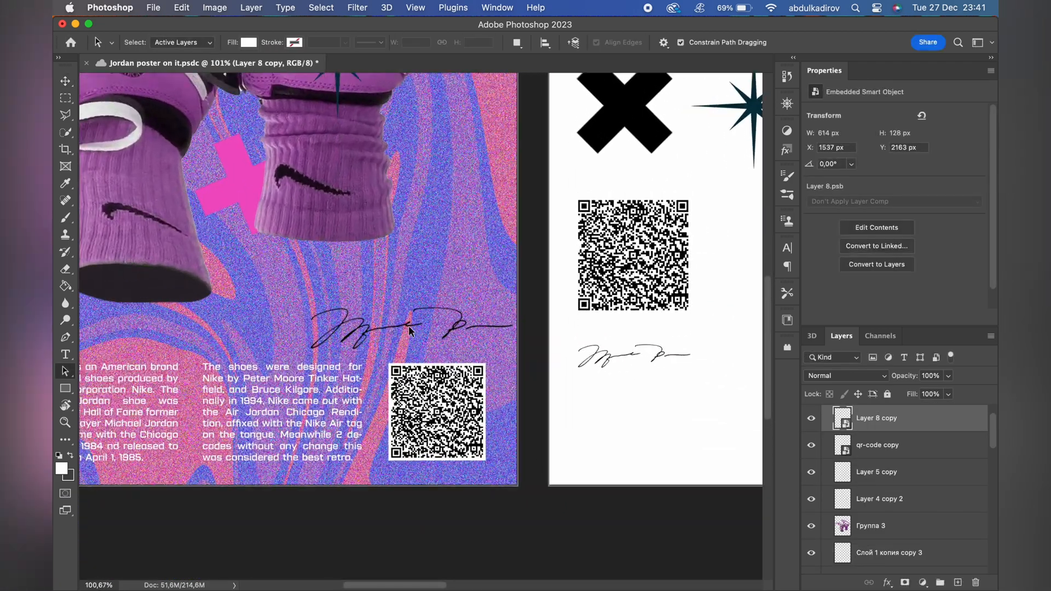
key(v)
mouse_move(451, 329)
mouse_down()
mouse_move(419, 364)
mouse_move(452, 276)
mouse_move(442, 278)
mouse_move(558, 279)
mouse_up()
Turn the signature copy white with a Hue/Saturation adjustment at Lightness +100.
key(ctrl+u)
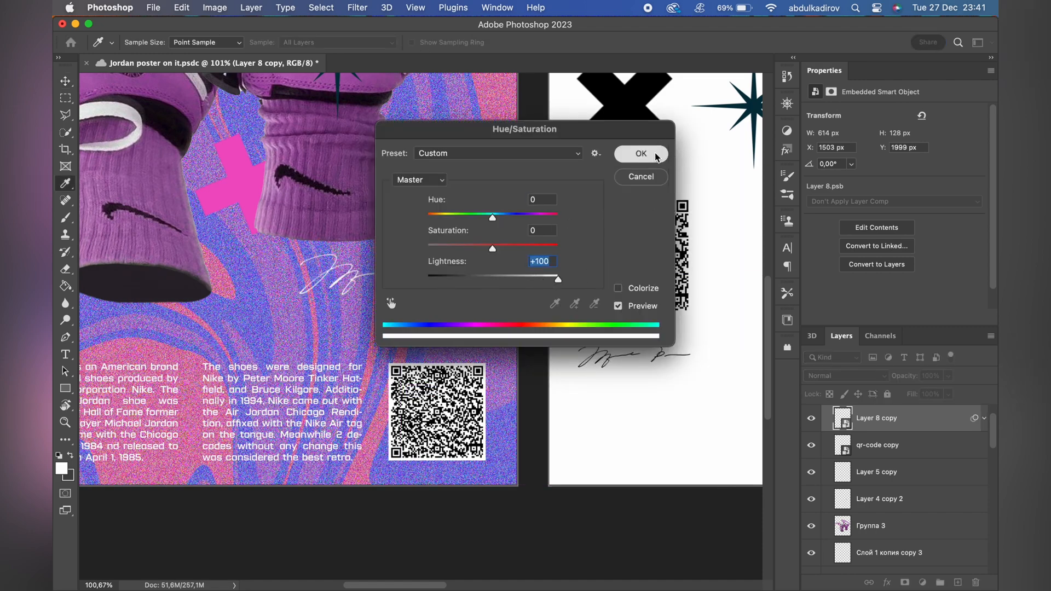
click(641, 154)
scroll(398, 356, down, 5)
scroll(398, 356, up, 2)
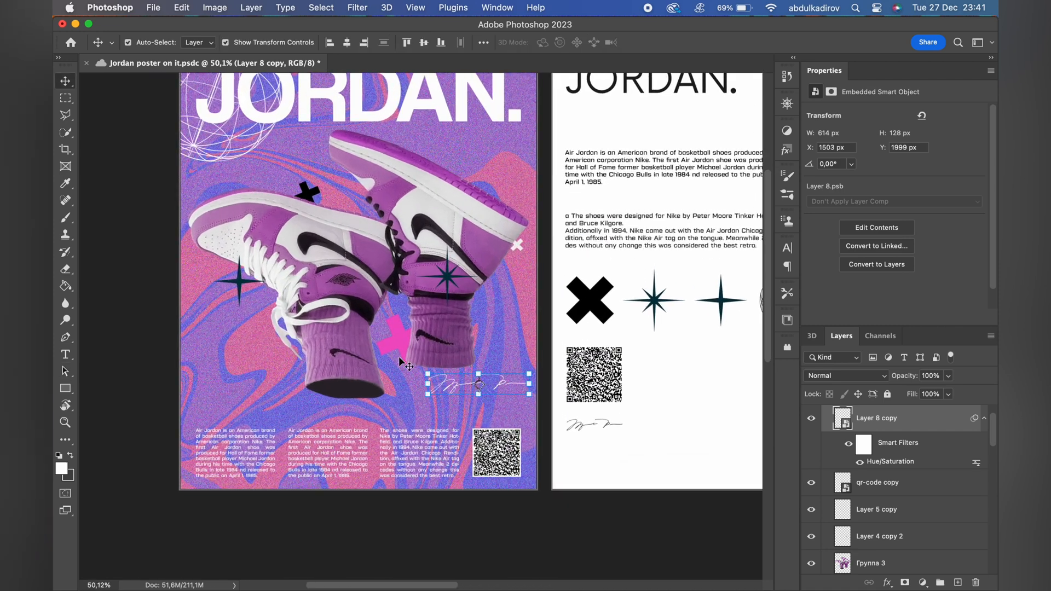
Nudge the signature copy down and left to X 1463 px, Y 2059 px.
key(shift+Down)
key(shift+Down)
key(shift+Down)
key(shift+Down)
key(shift+Left)
key(shift+Down)
key(shift+Down)
key(shift+Left)
key(shift+Left)
key(shift+Left)
key(a)
scroll(444, 328, down, 2)
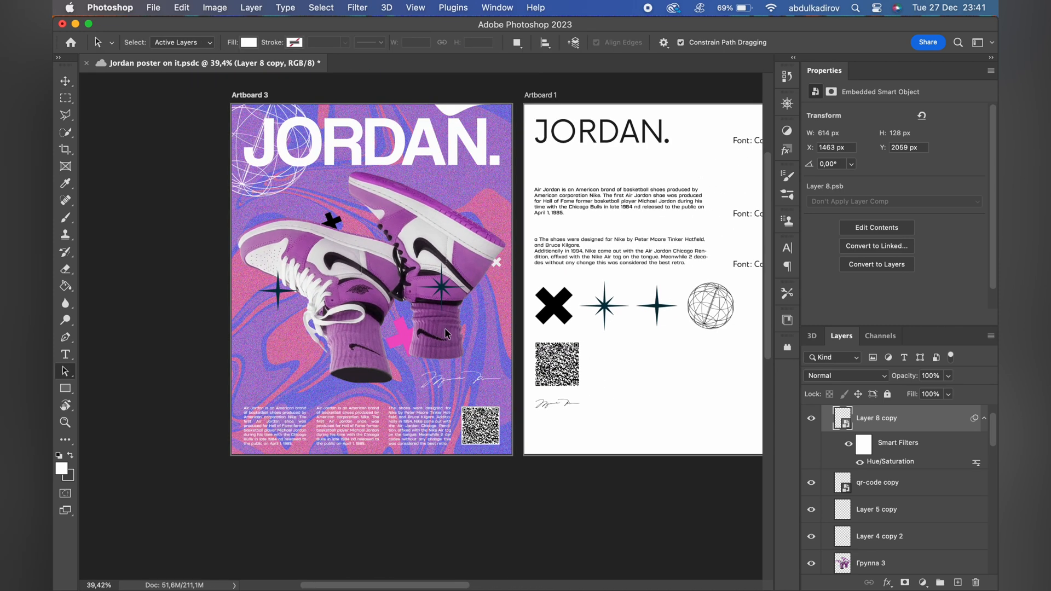
scroll(445, 328, down, 2)
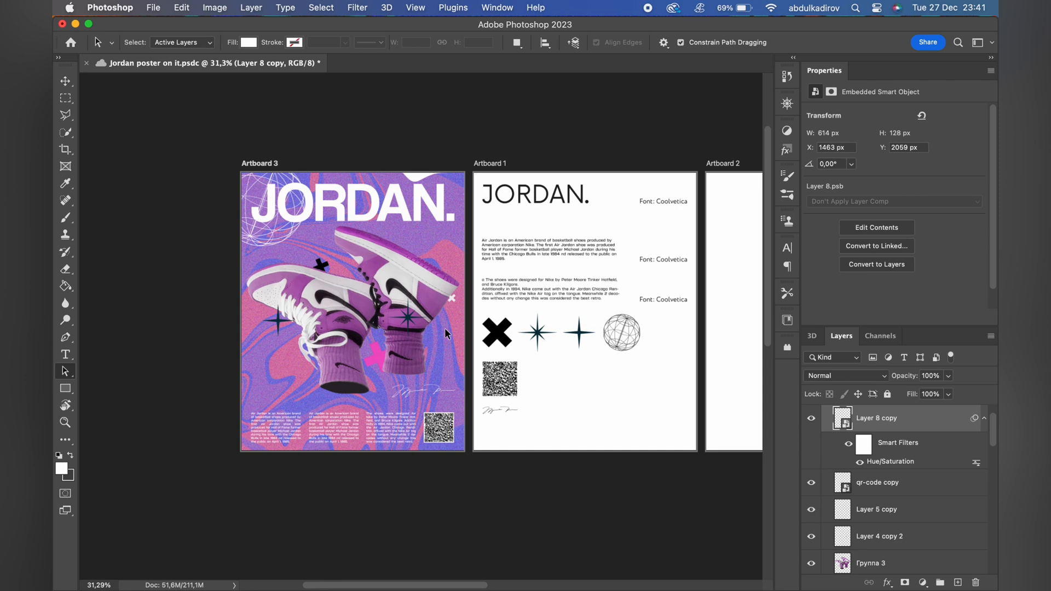
scroll(287, 335, up, 3)
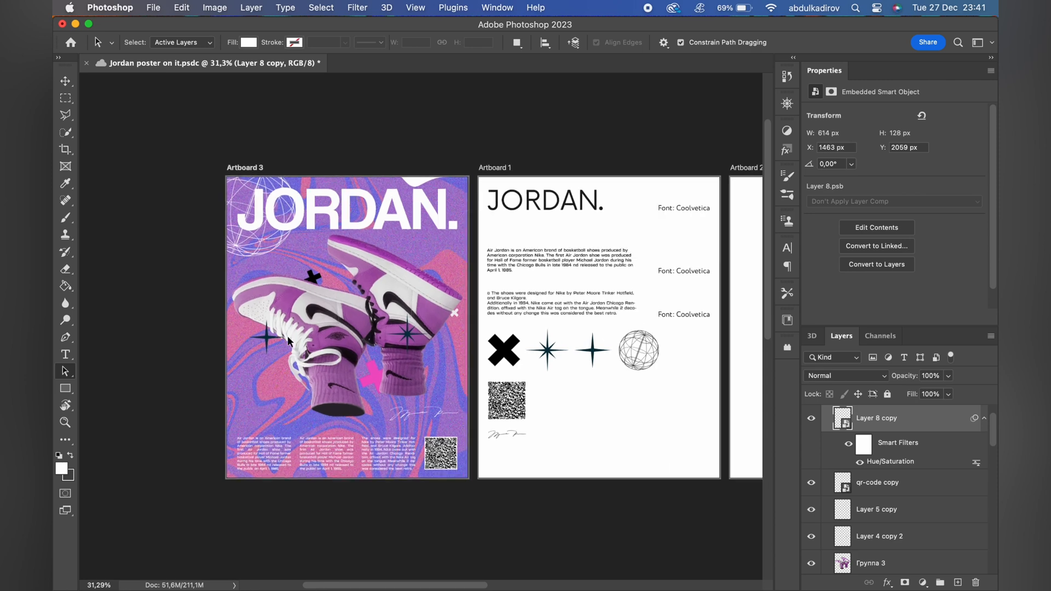
Move the dark star beside the left laces up over the left sneaker's toe, tilted slightly and about 268 px wide.
key(v)
click(277, 364)
drag(274, 362, 295, 280)
scroll(271, 259, up, 1)
key(Return)
key(a)
key(ctrl+t)
key(Return)
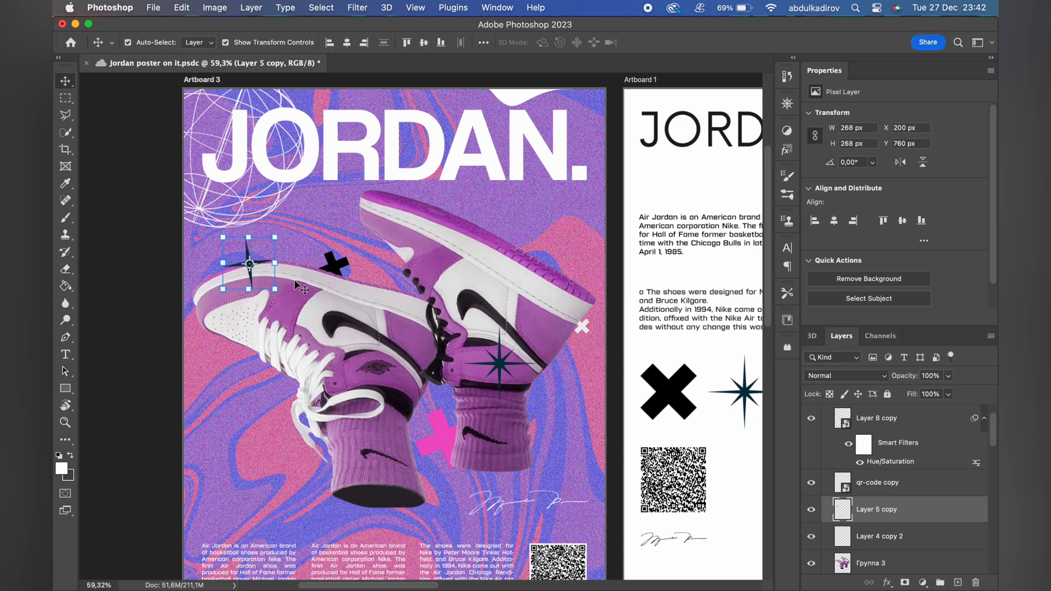
key(a)
scroll(329, 270, right, 1)
Move the black cross above the left sneaker to the pink area beside its laces and shrink it to about 119 px.
key(v)
click(335, 268)
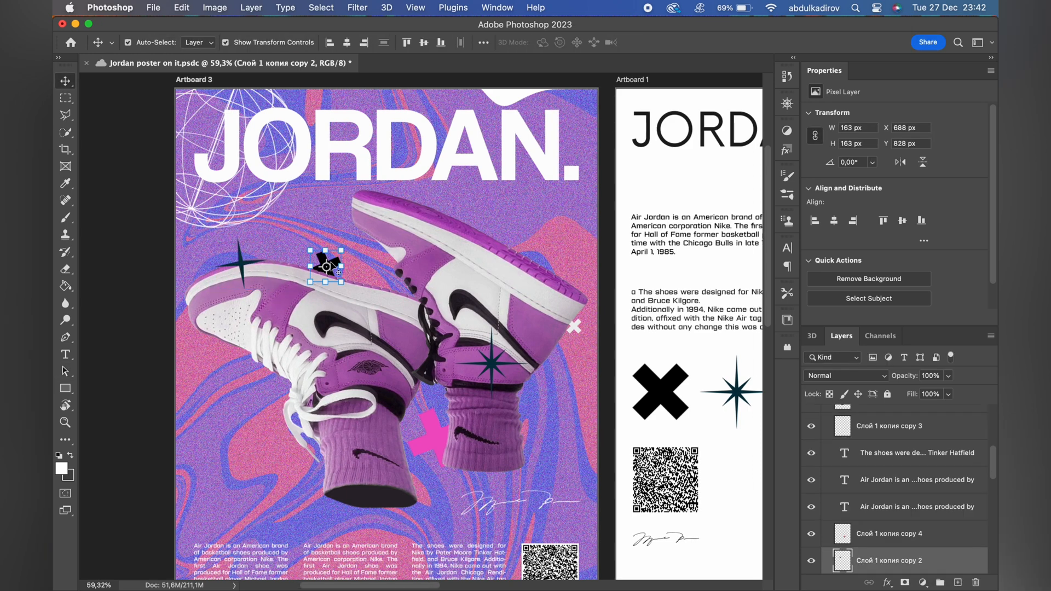
drag(339, 266, 259, 266)
key(ctrl+z)
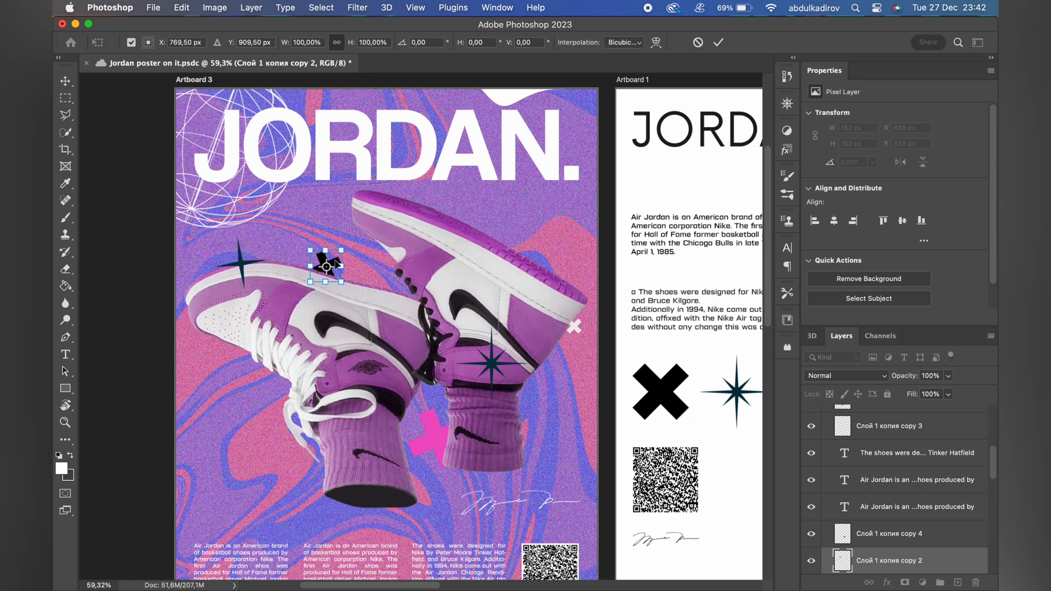
drag(336, 265, 260, 416)
key(Return)
key(a)
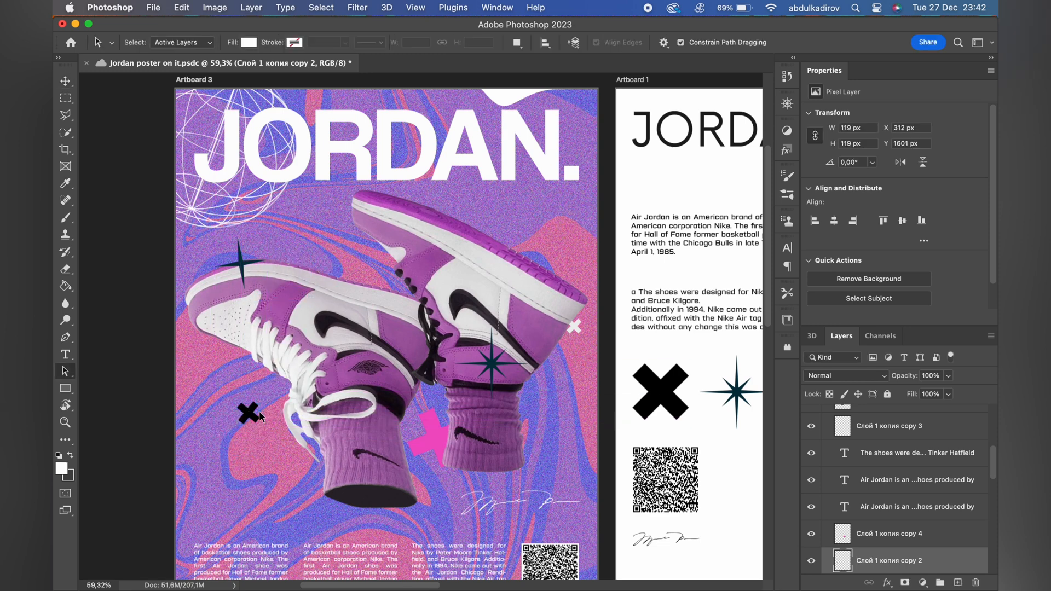
Duplicate the black cross above the right sneaker's sole, under the heading, and enlarge it to about 232 px wide.
key(v)
key(super+plus)
drag(208, 450, 605, 138)
scroll(605, 141, up, 5)
scroll(605, 141, right, 4)
drag(491, 273, 525, 272)
key(Return)
Turn the enlarged cross copy white with a Hue/Saturation adjustment at Lightness +100.
key(super+u)
drag(758, 313, 839, 314)
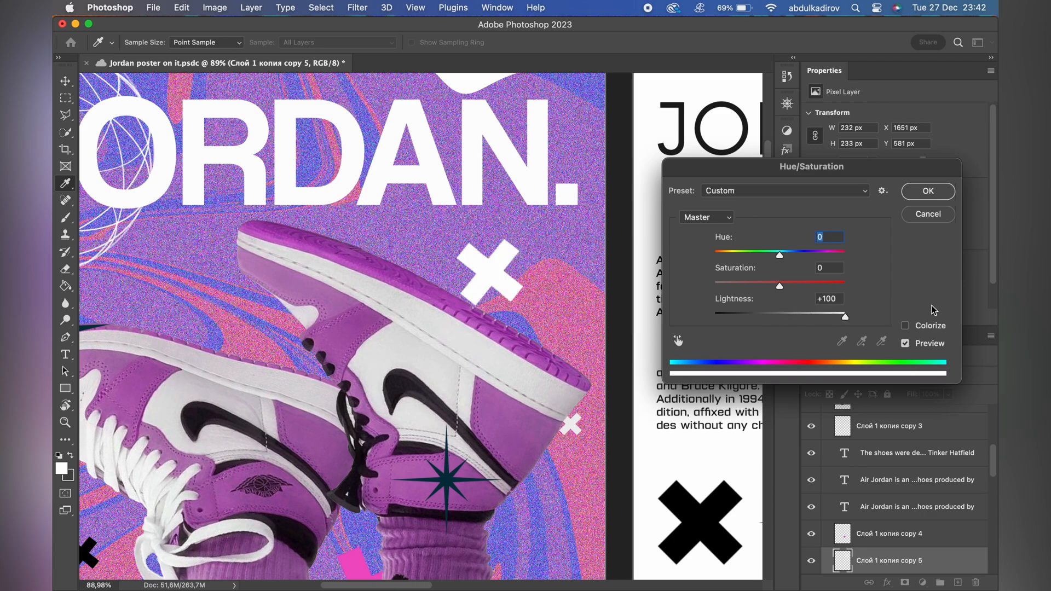
click(926, 191)
Duplicate the white cross above the left sneaker, shrink the copy to 64 px and place it at X 749 px, Y 746 px.
drag(510, 258, 195, 281)
scroll(197, 282, left, 3)
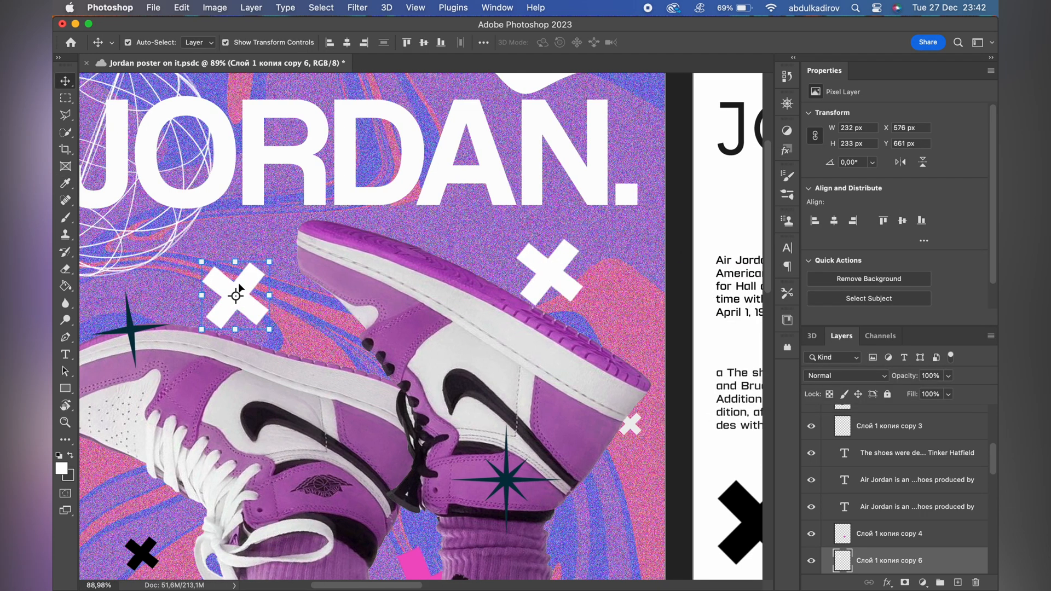
drag(266, 296, 193, 312)
key(Return)
scroll(290, 307, up, 3)
key(Return)
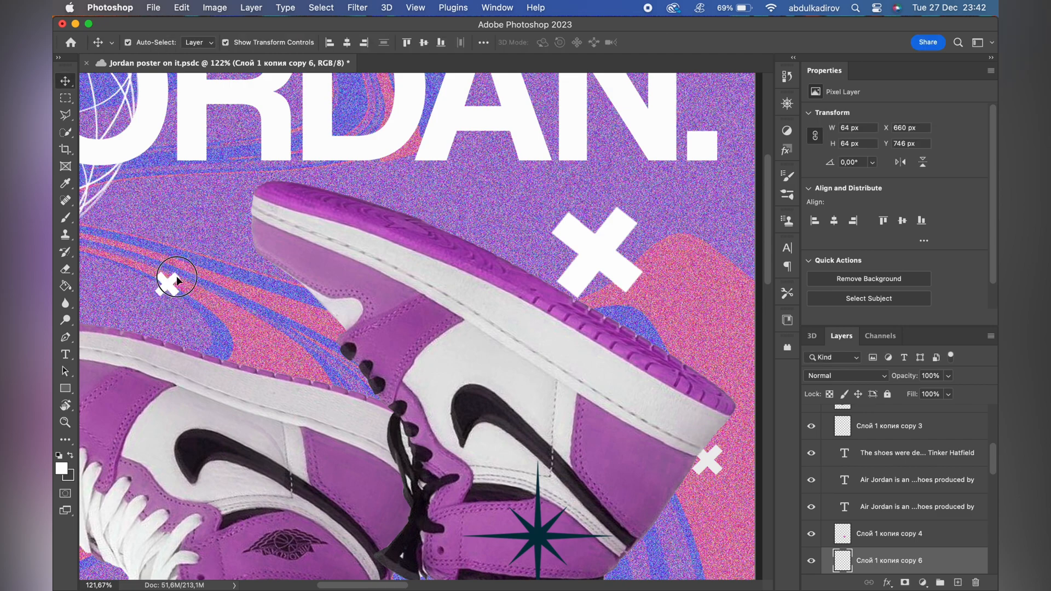
drag(176, 276, 211, 276)
scroll(210, 275, right, 3)
scroll(236, 264, down, 5)
key(a)
scroll(488, 316, down, 2)
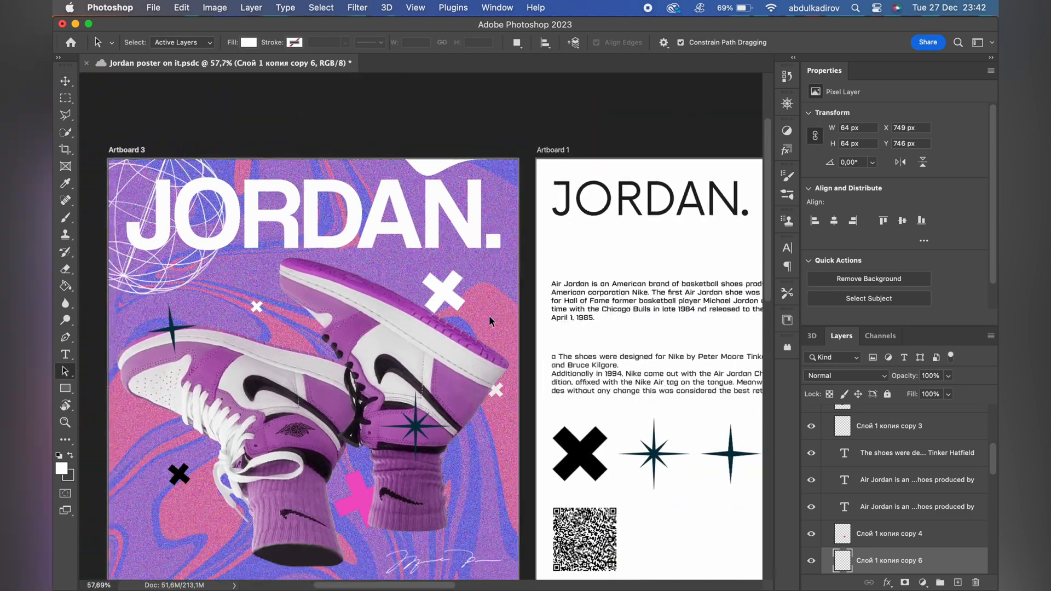
scroll(489, 316, down, 2)
scroll(437, 359, down, 3)
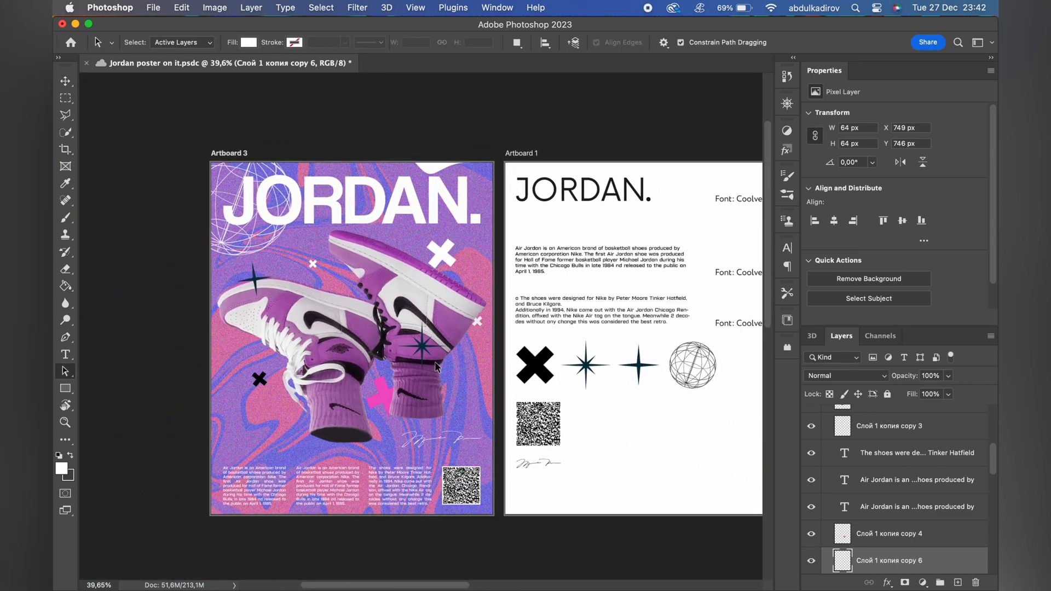
Select the QR code and the three text columns and move them slightly up together.
scroll(436, 365, up, 2)
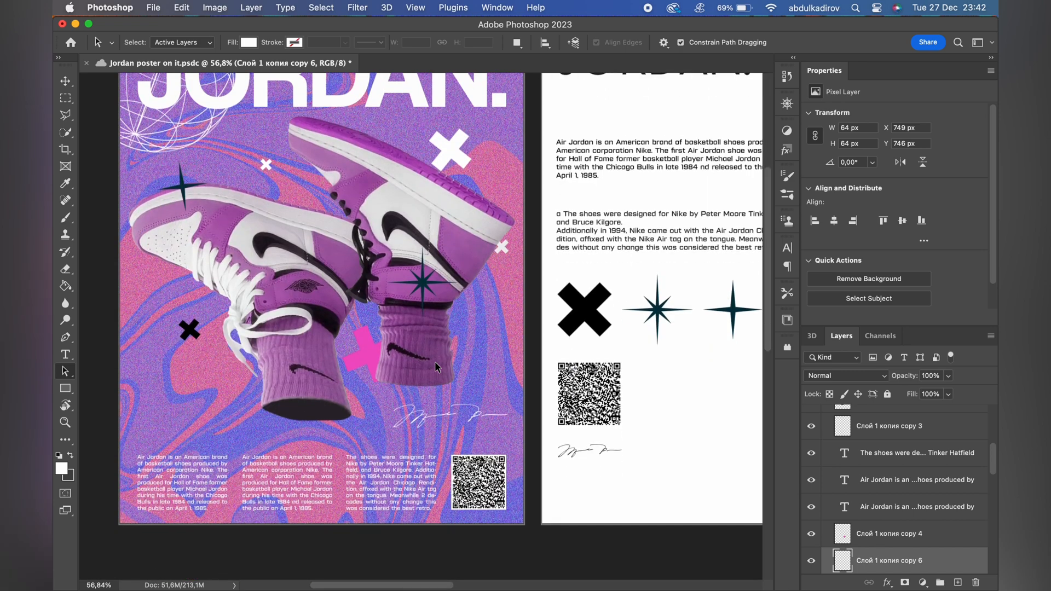
key(v)
click(476, 485)
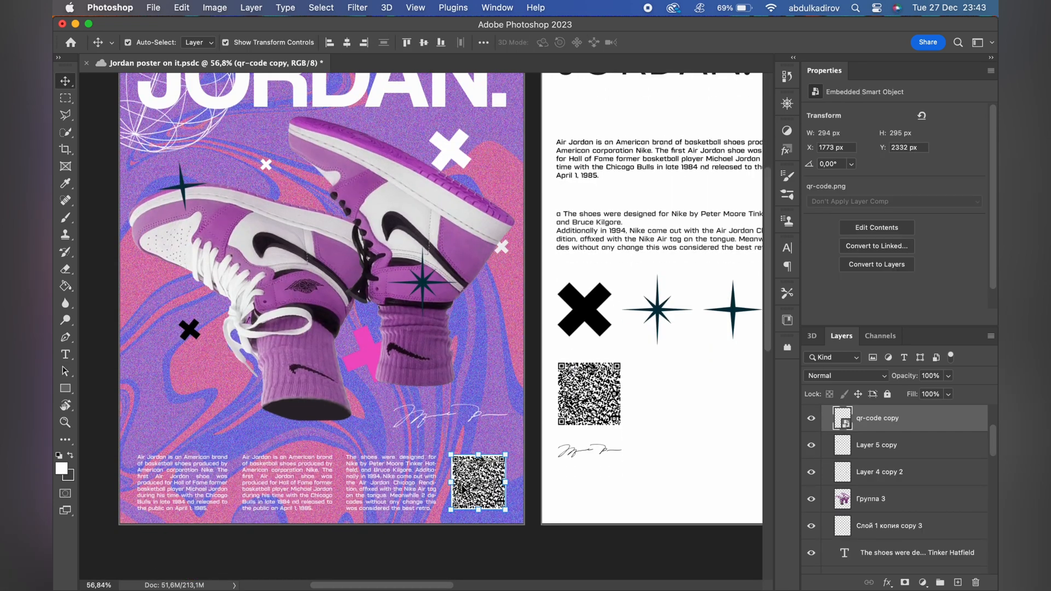
drag(203, 493, 202, 487)
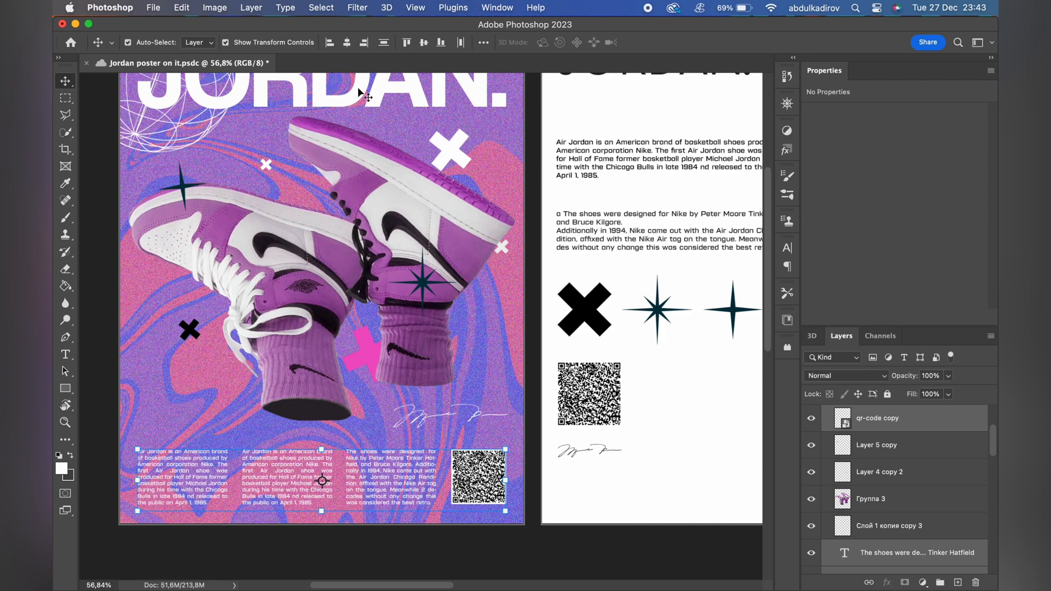
click(470, 350)
scroll(486, 411, down, 2)
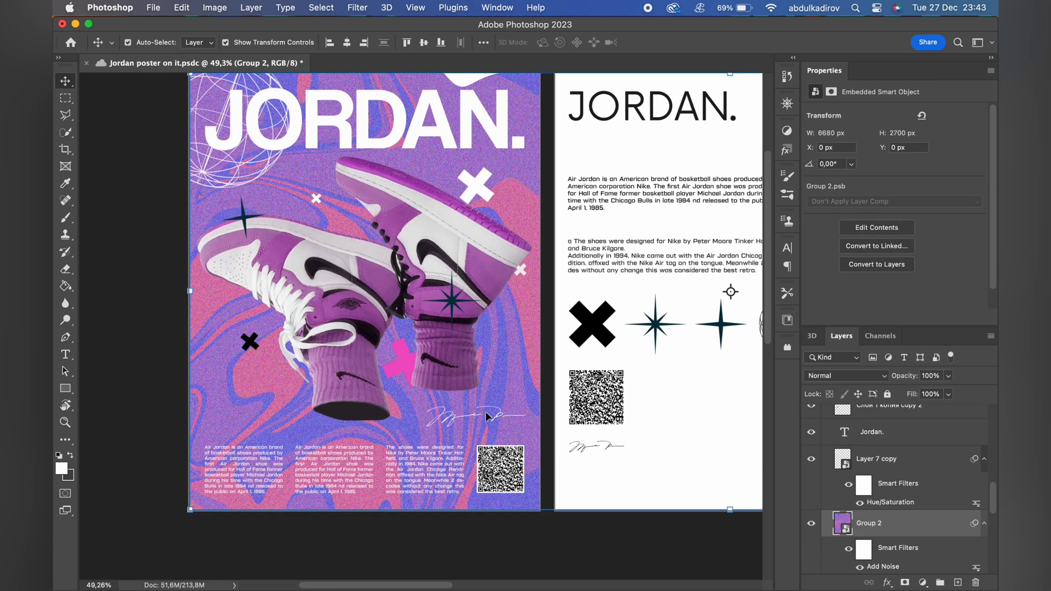
scroll(485, 412, up, 4)
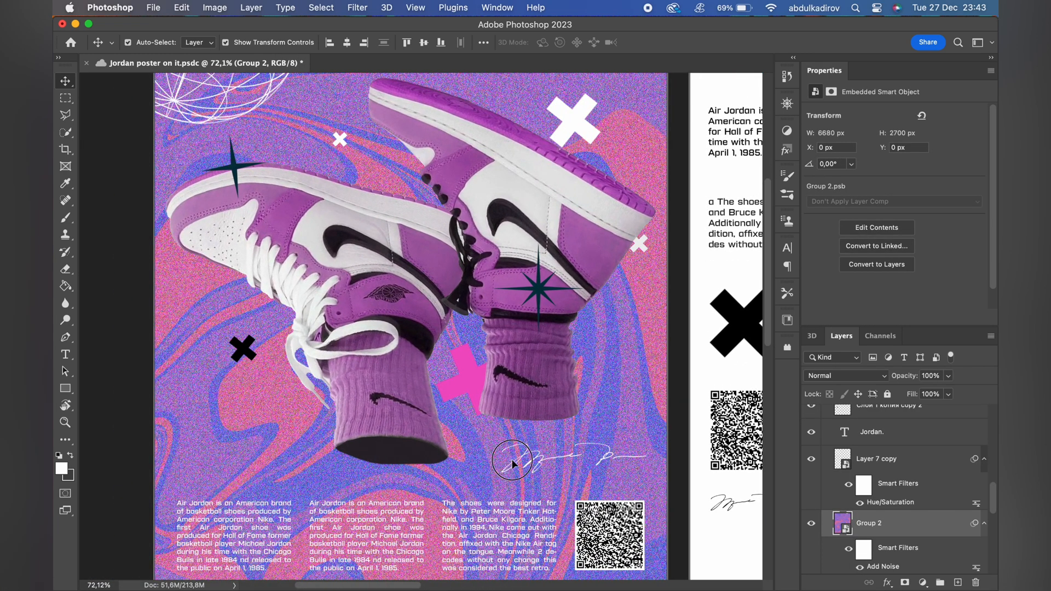
scroll(539, 459, down, 3)
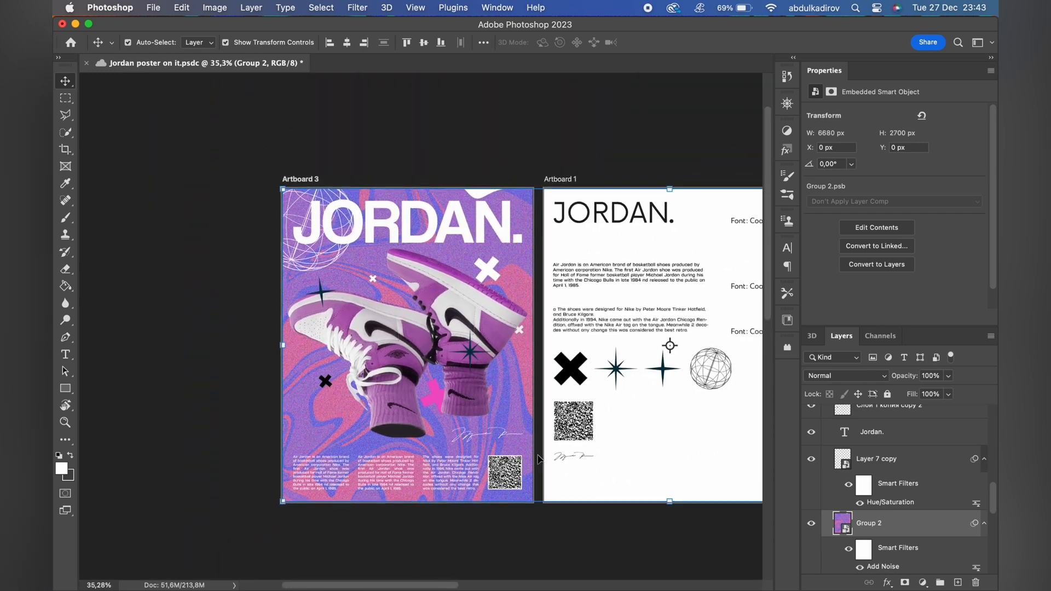
Select the QR code with the three text columns and combine their layers into one group.
click(474, 403)
scroll(474, 403, up, 1)
scroll(846, 455, up, 3)
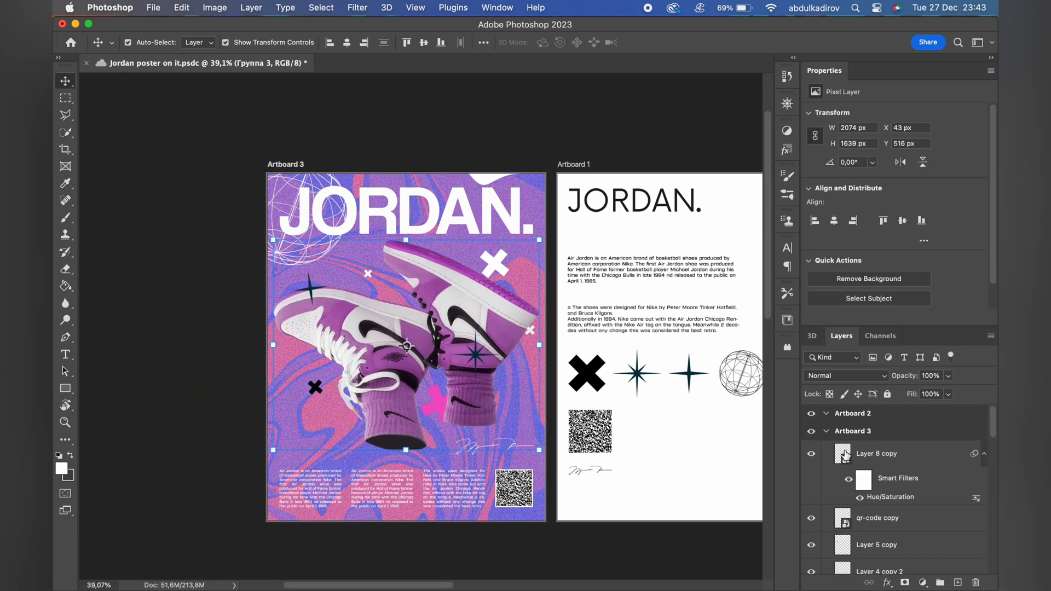
scroll(879, 540, down, 2)
click(514, 489)
shift+click(456, 491)
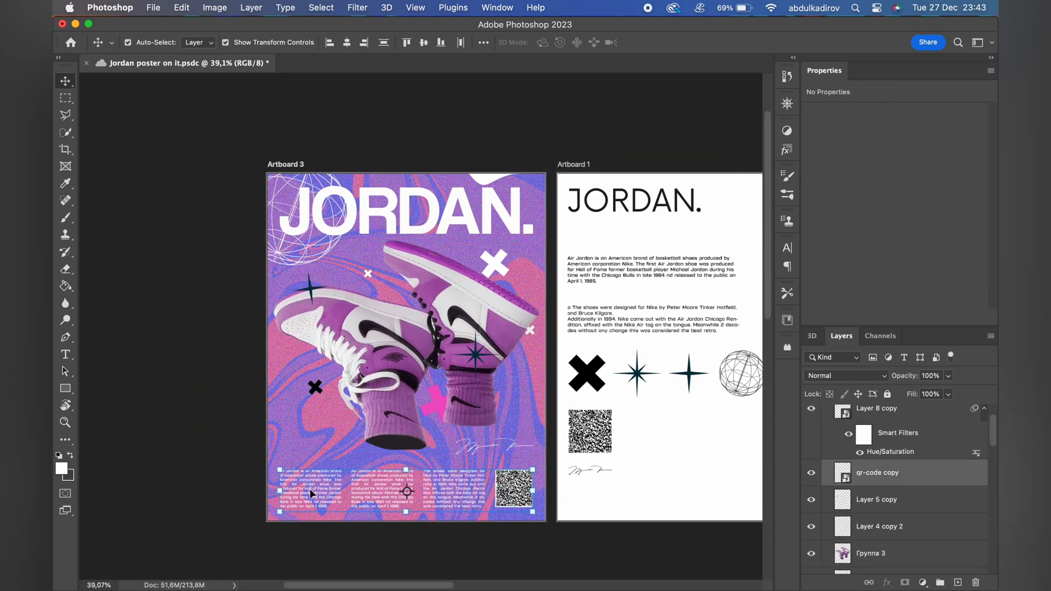
click(938, 585)
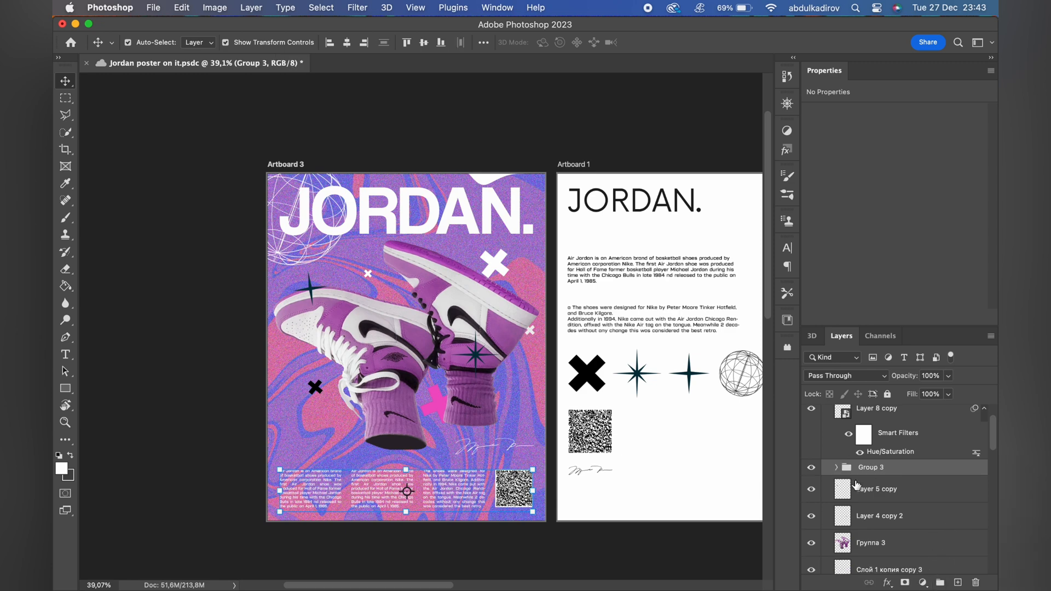
scroll(877, 427, up, 2)
click(876, 455)
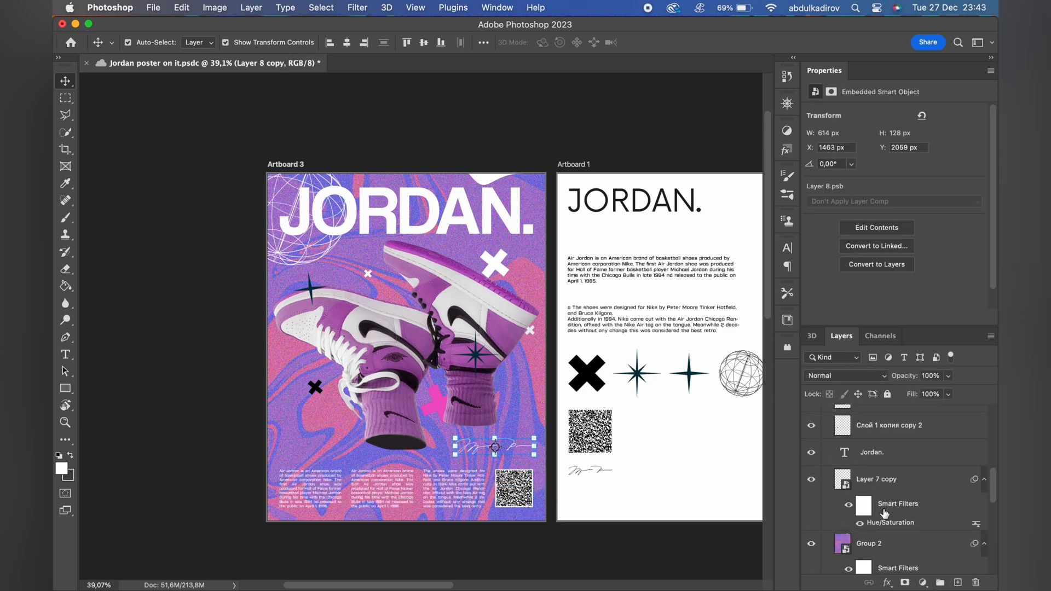
scroll(894, 548, down, 3)
shift+click(894, 568)
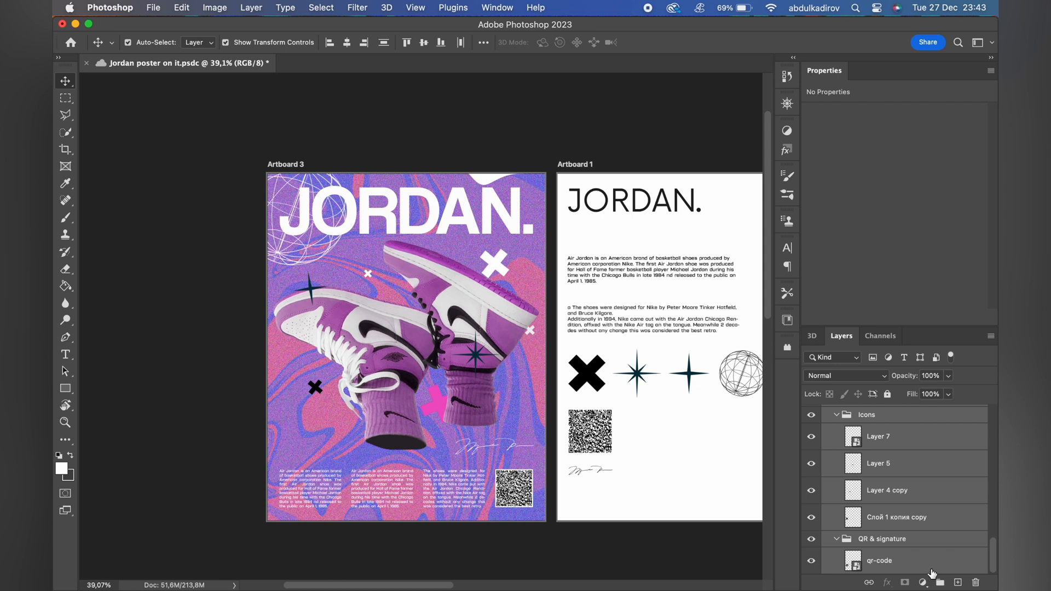
scroll(865, 495, up, 5)
click(875, 451)
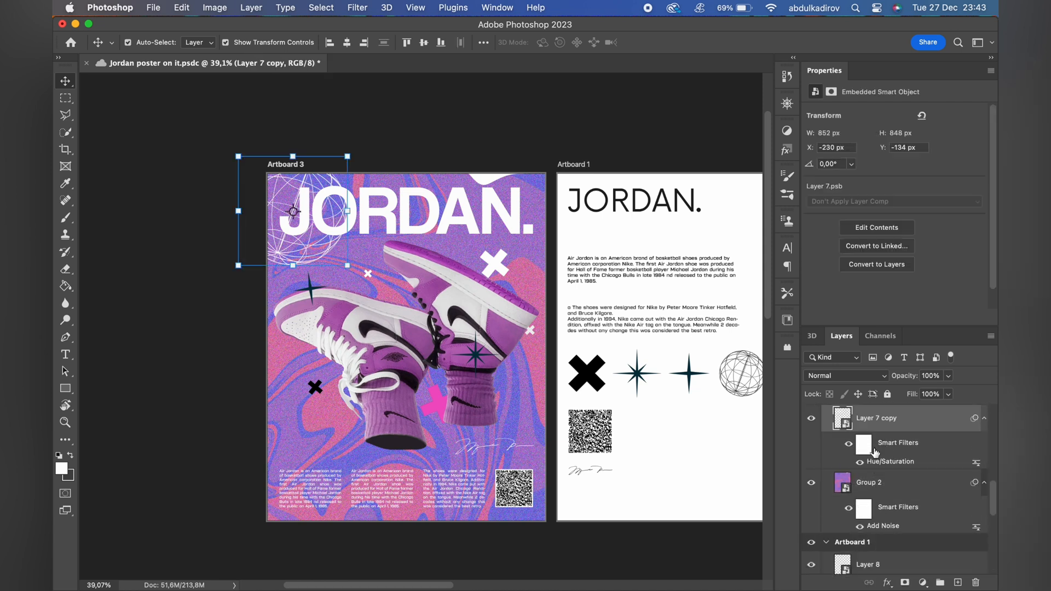
Group all Artboard 3 layers from the signature down to the gradient background, and toggle the group's visibility to check its contents.
scroll(875, 452, up, 1)
scroll(871, 475, up, 3)
scroll(870, 474, down, 3)
click(880, 520)
scroll(880, 520, up, 10)
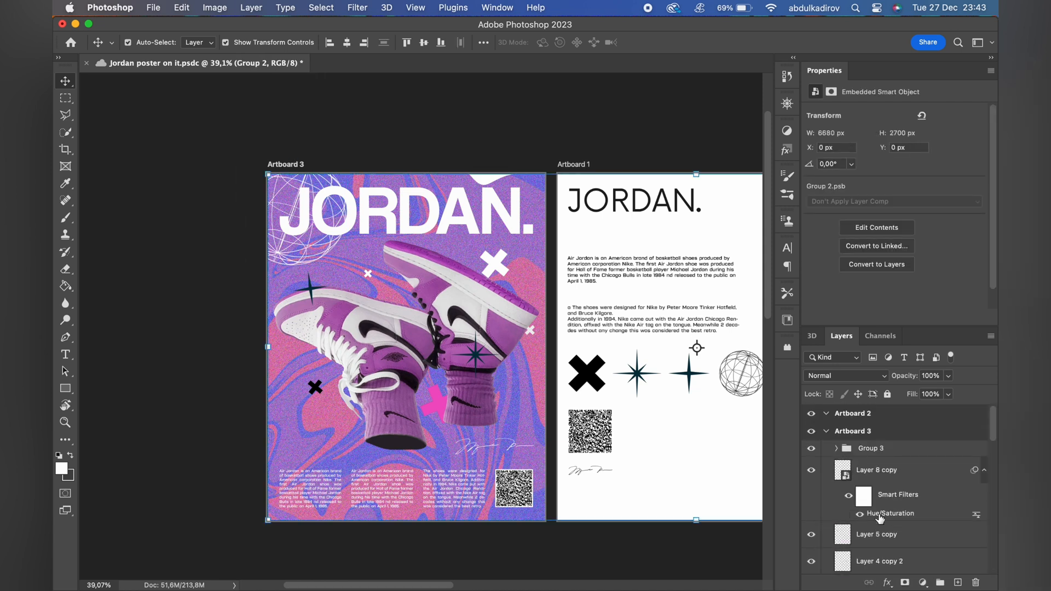
shift+click(880, 477)
key(super+g)
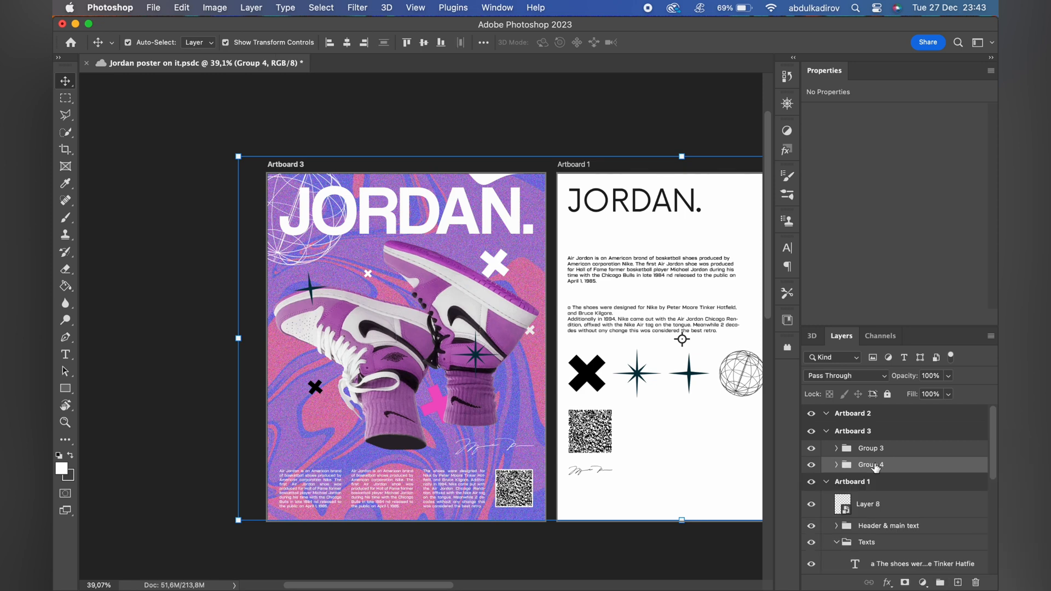
click(811, 465)
click(812, 465)
Remove the Add Noise filter from the gradient background inside the new group and convert the whole group to a smart object.
right_click(858, 464)
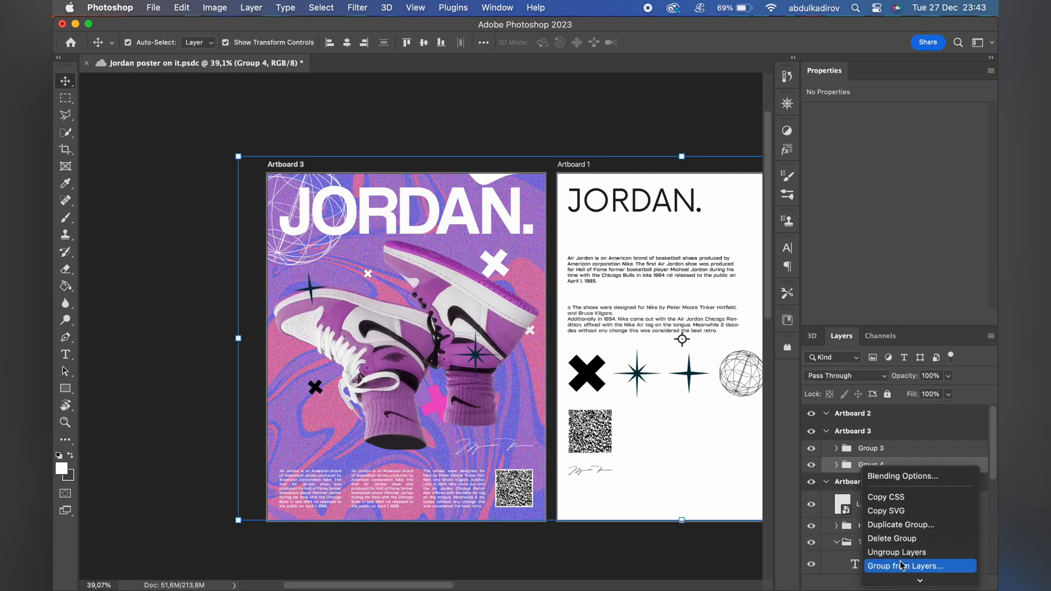
click(820, 393)
click(837, 466)
scroll(854, 465, down, 5)
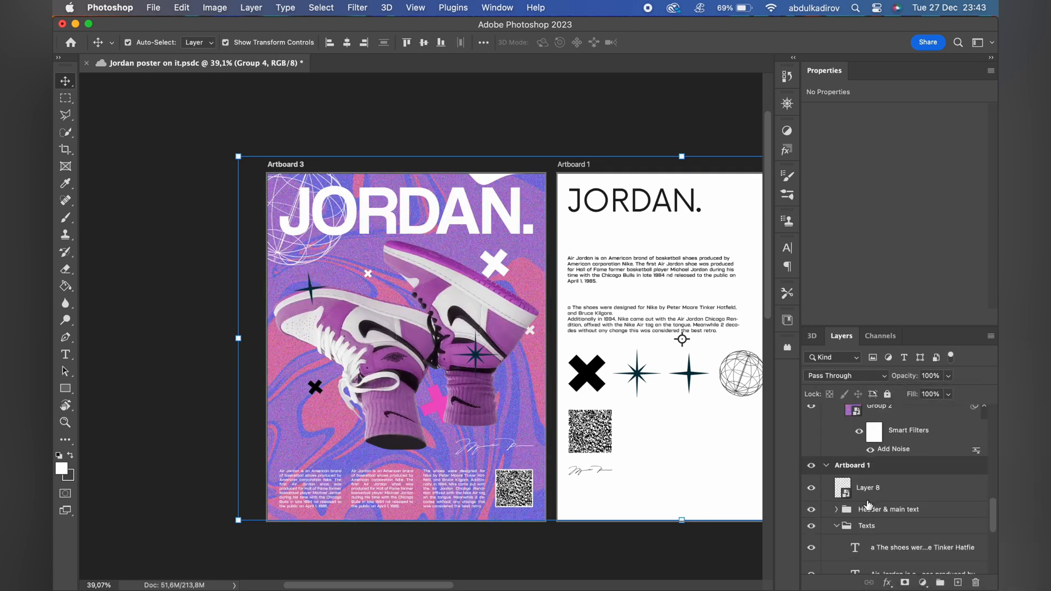
scroll(868, 454, up, 5)
click(837, 465)
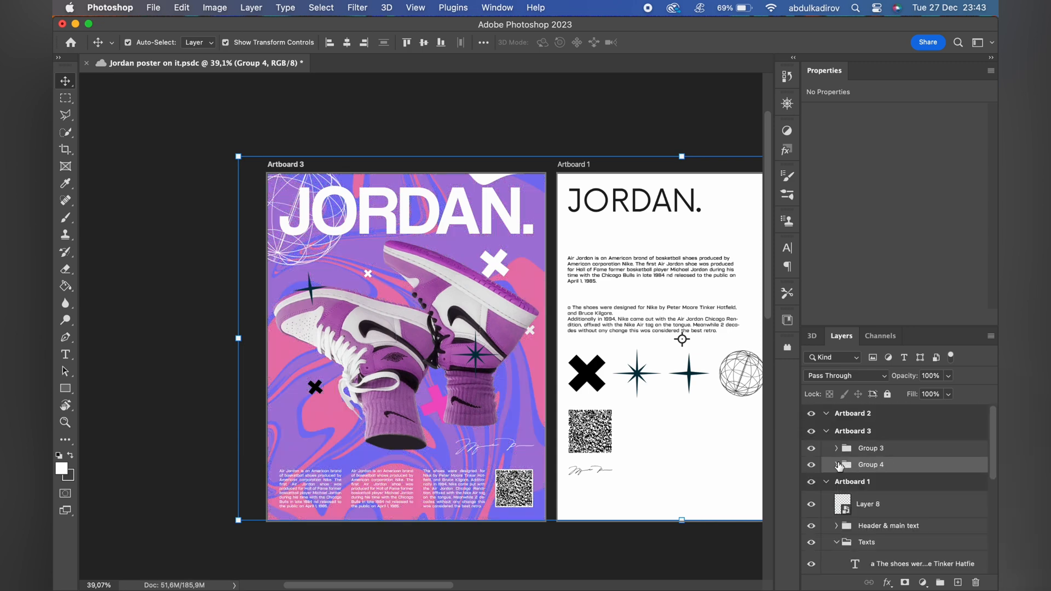
right_click(855, 466)
click(891, 489)
Apply an Add Noise filter to the grouped artwork's smart object with an amount of 47,15 % and Uniform distribution.
click(357, 7)
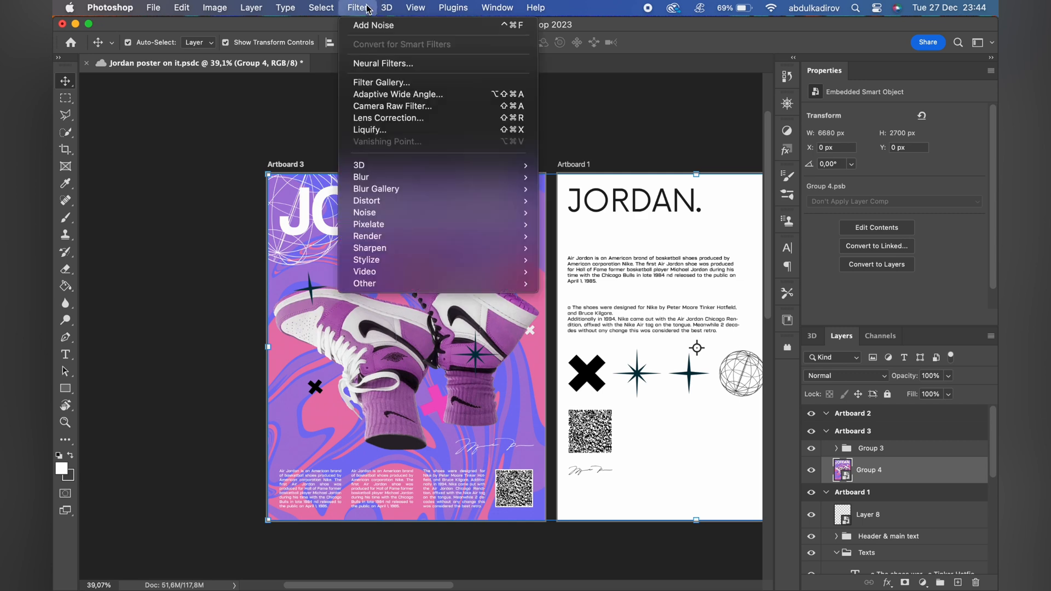
mouse_move(395, 213)
click(570, 213)
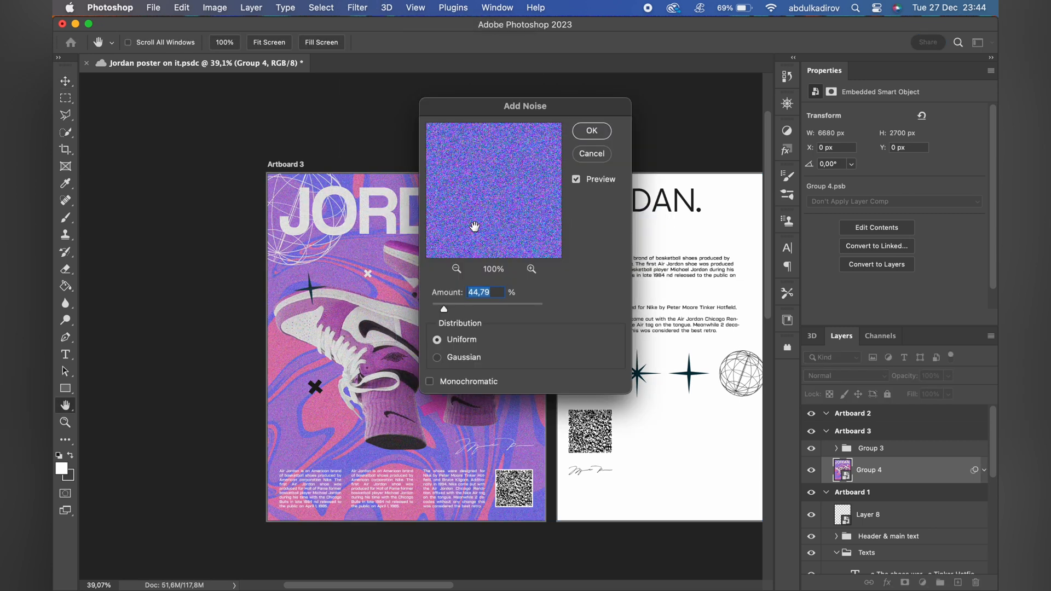
drag(495, 104, 666, 210)
click(590, 412)
drag(591, 412, 585, 413)
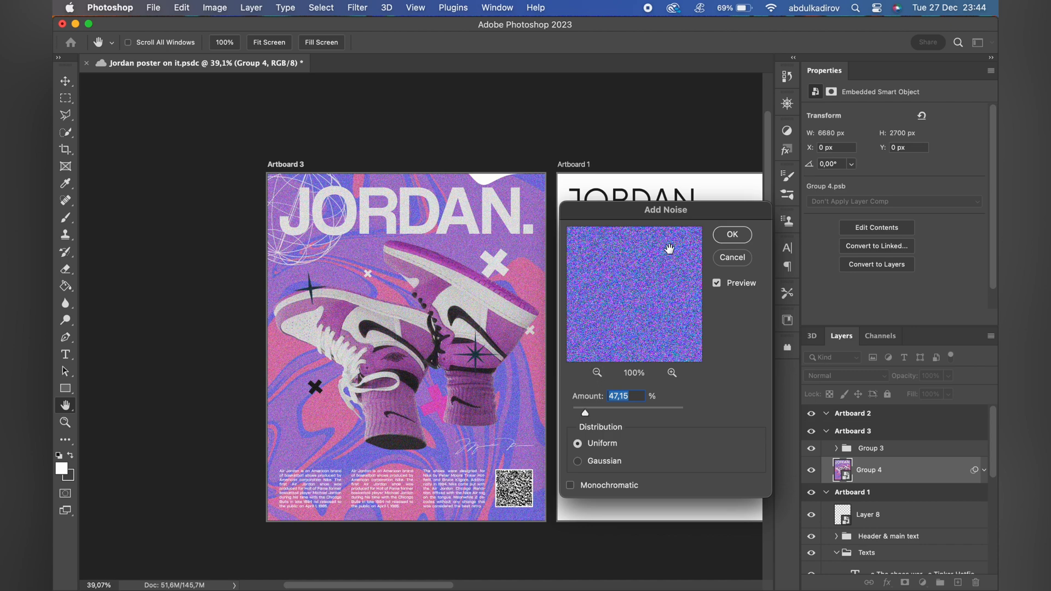
click(733, 234)
scroll(531, 261, up, 5)
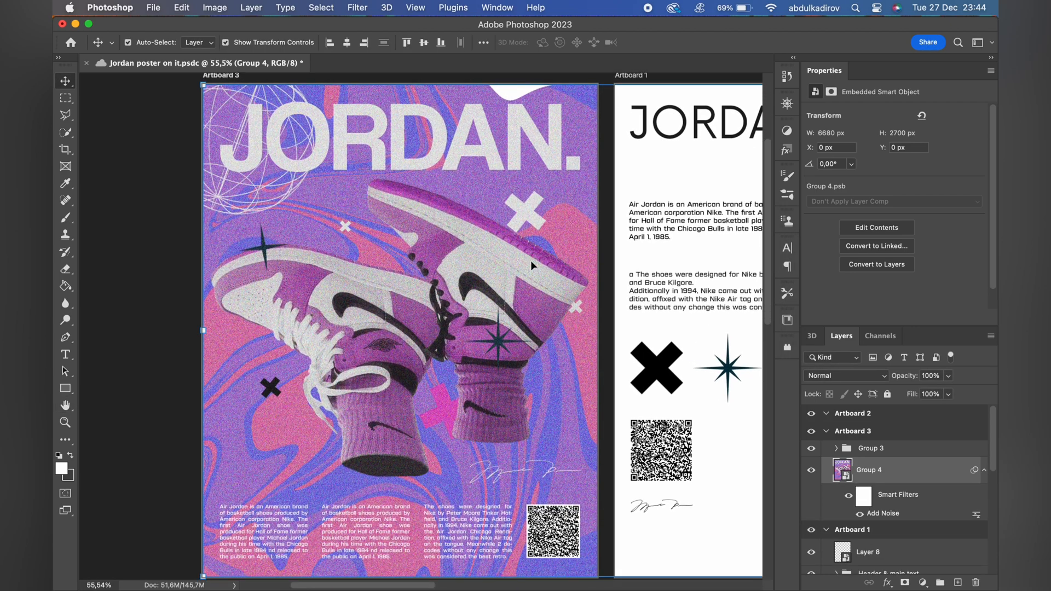
scroll(531, 265, down, 1)
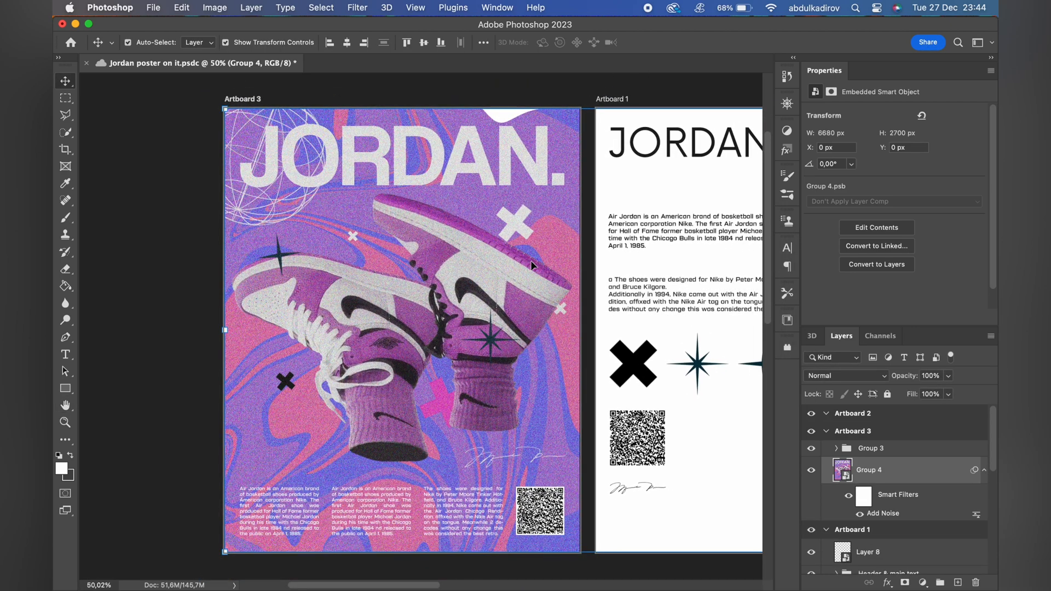